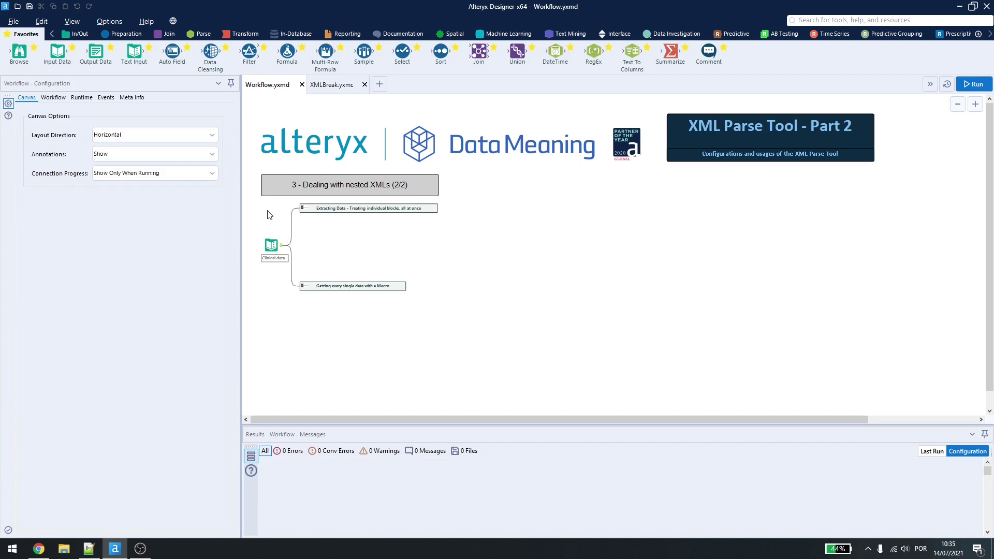
pyautogui.click(270, 246)
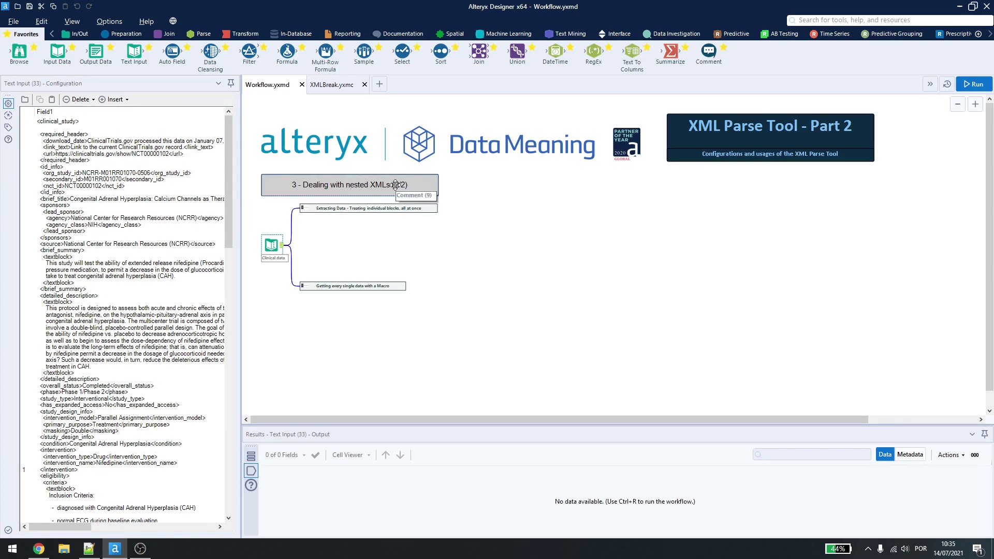
pyautogui.hotkey('alt', 'Tab')
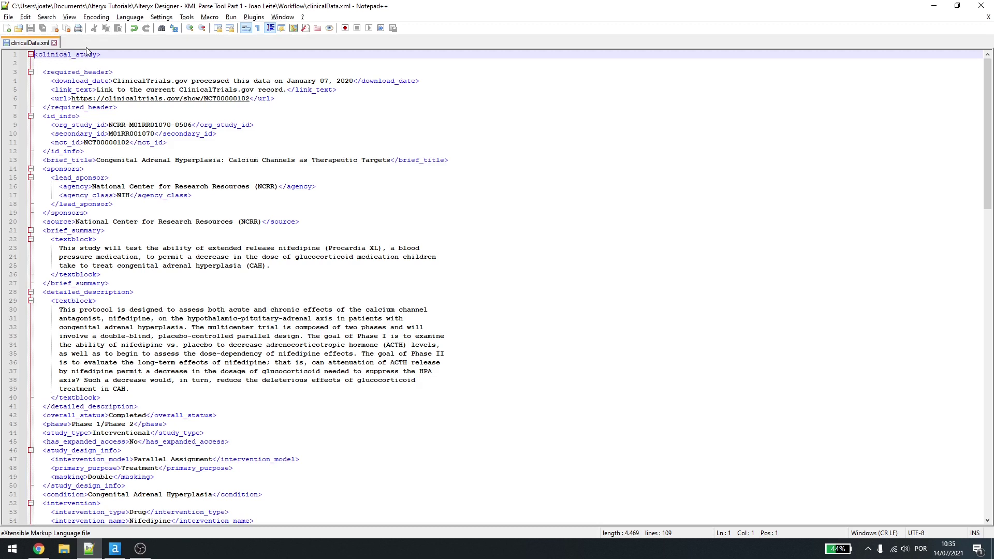
pyautogui.scroll(-8, 61, 291)
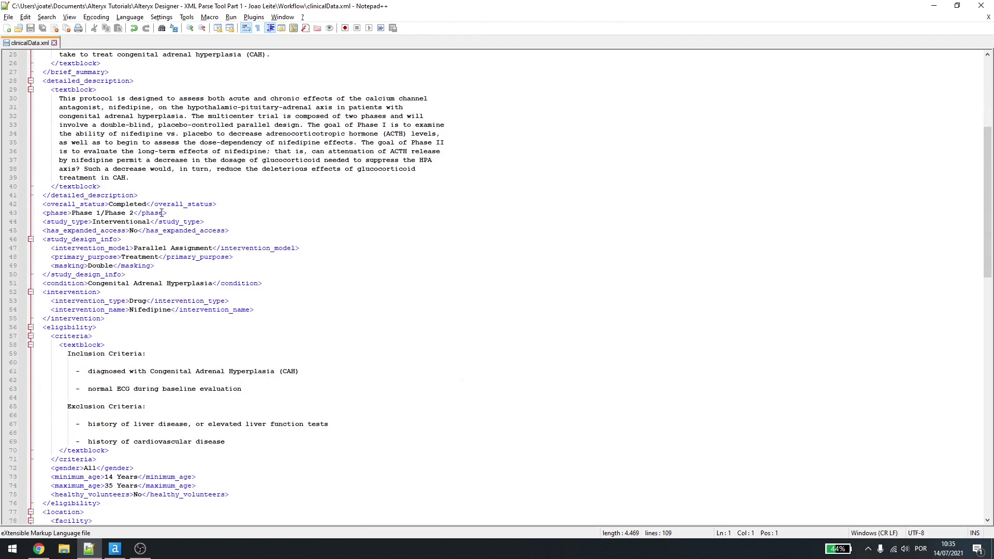
pyautogui.hotkey('alt', 'Tab')
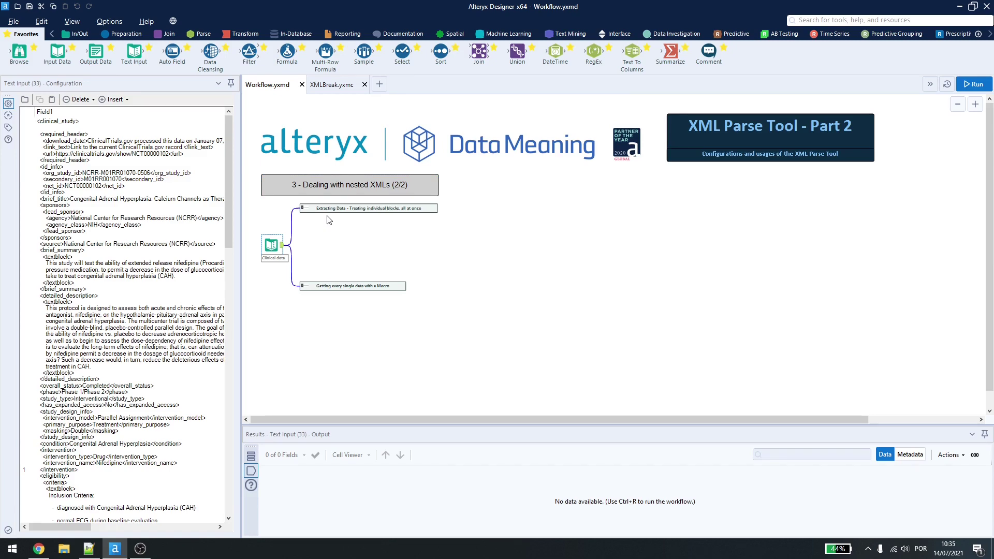
# Expand Extracting Data and scroll right through its XML Parse chain to the empty-value filter
pyautogui.click(304, 210)
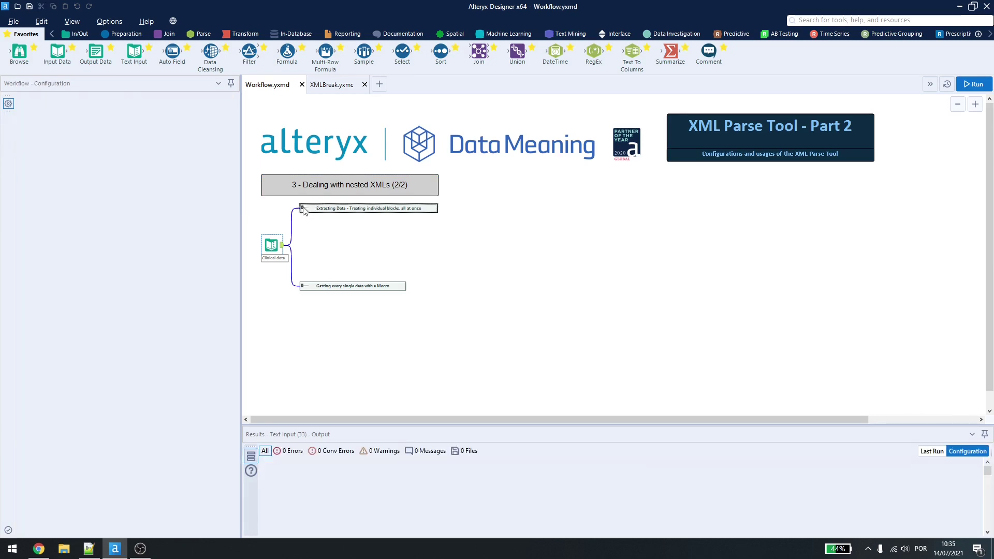
pyautogui.click(302, 208)
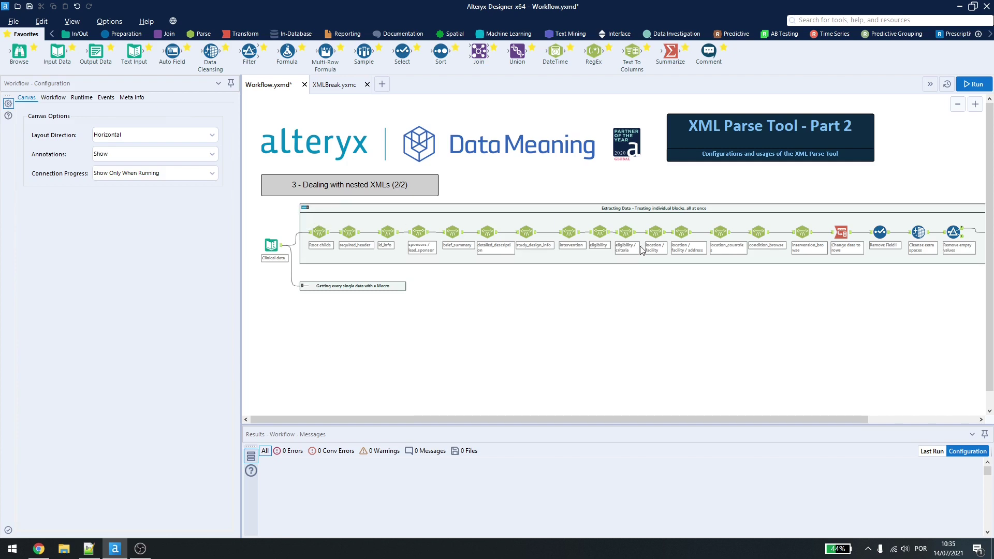
pyautogui.click(627, 220)
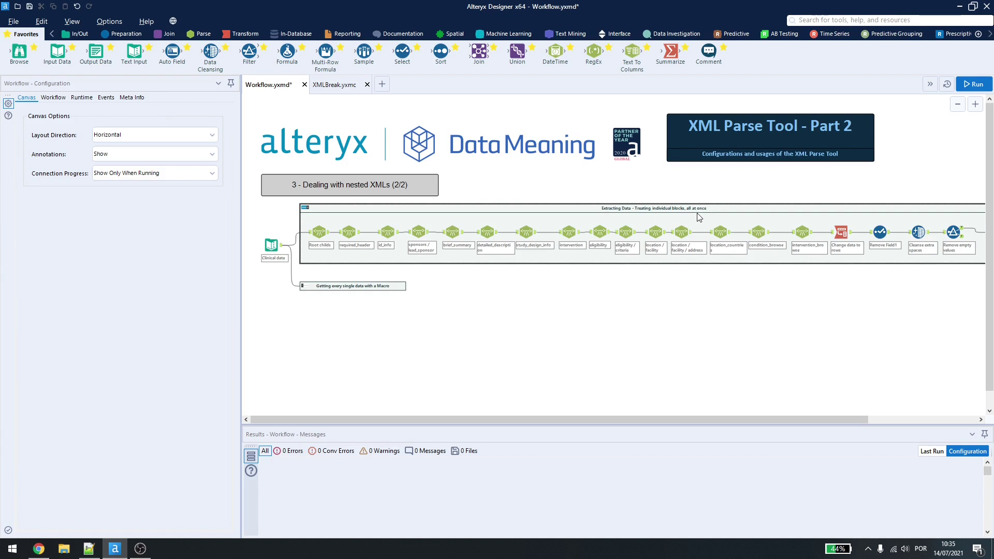
pyautogui.click(456, 316)
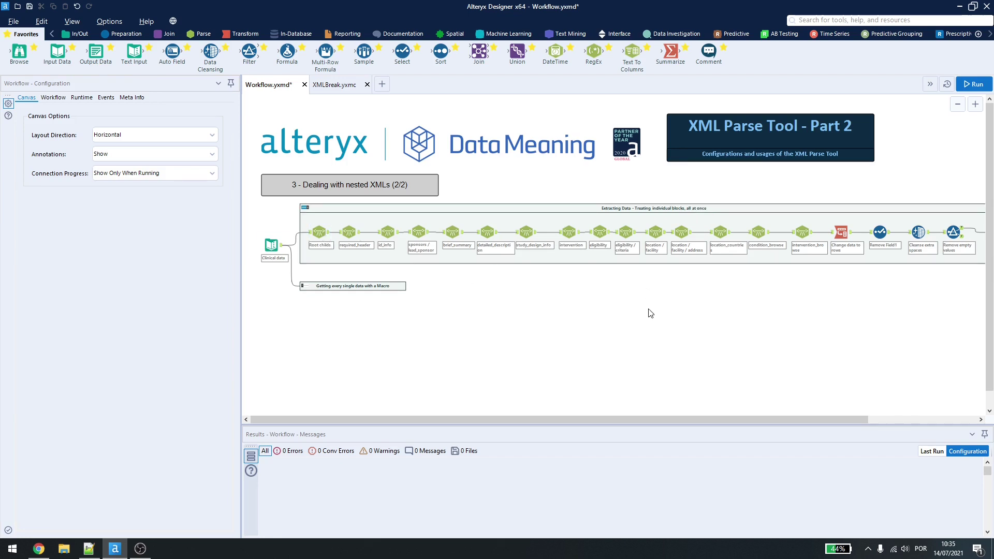
pyautogui.moveTo(487, 420); pyautogui.dragTo(517, 419)
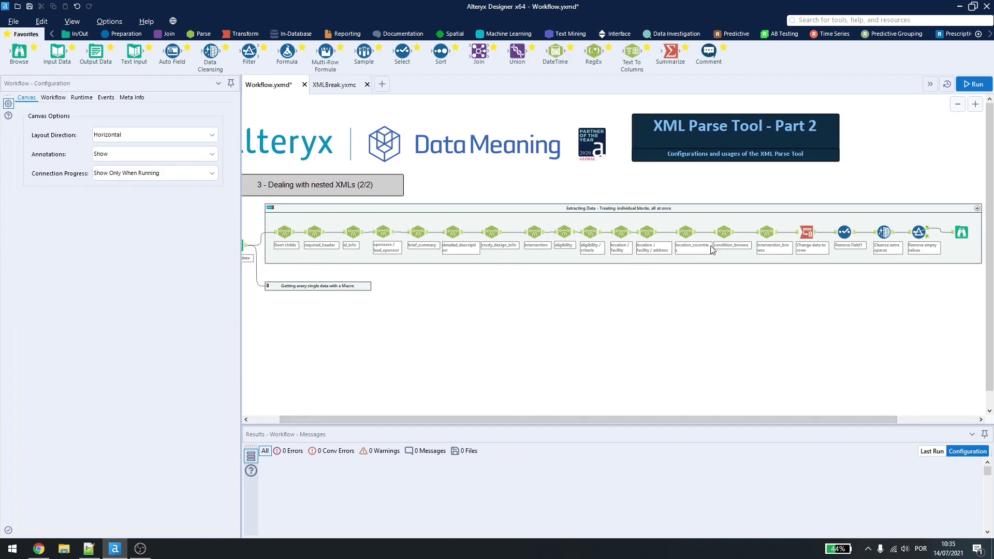
pyautogui.moveTo(725, 419); pyautogui.dragTo(753, 419)
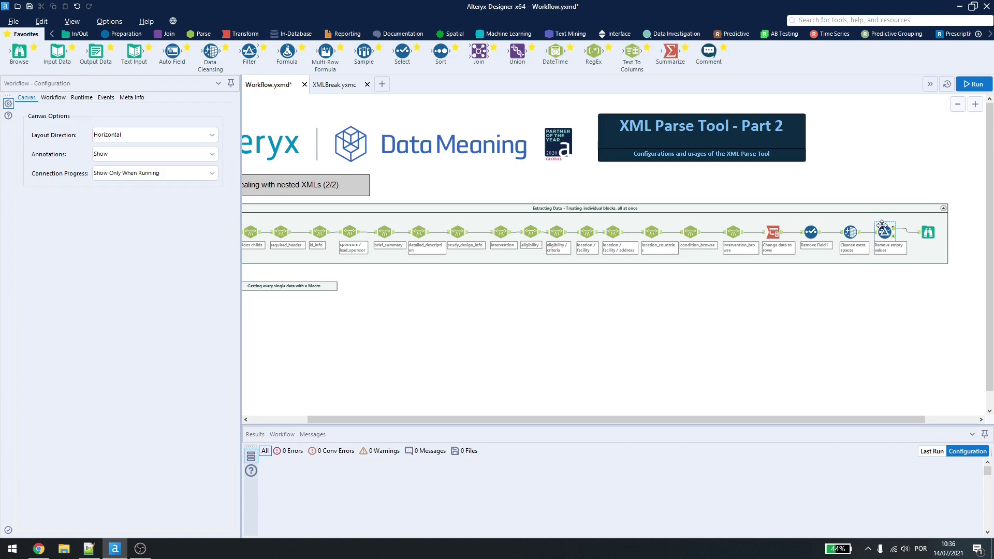
# Run the workflow and view the Root childs parse output: one record, 30 fields
pyautogui.click(971, 85)
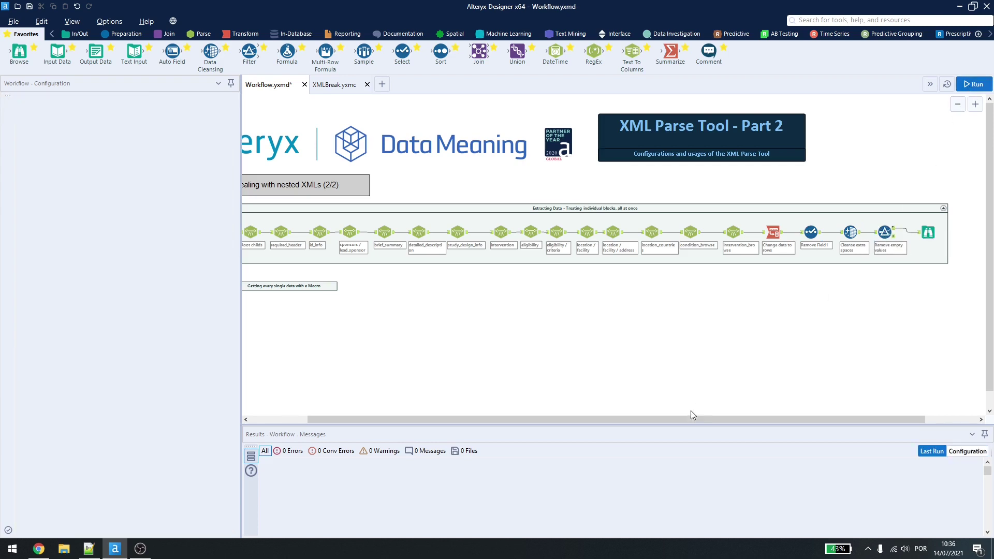
pyautogui.moveTo(614, 418); pyautogui.dragTo(557, 418)
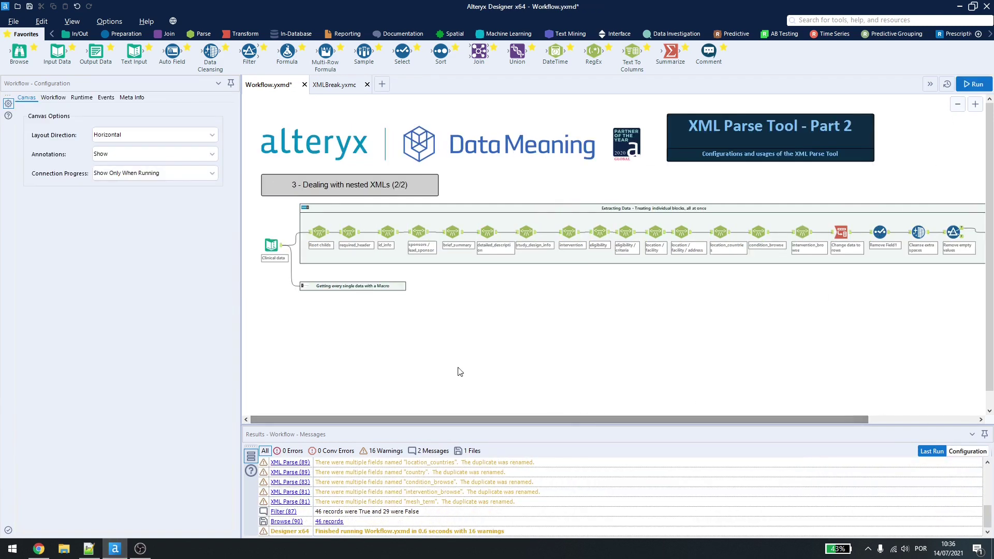
pyautogui.click(320, 231)
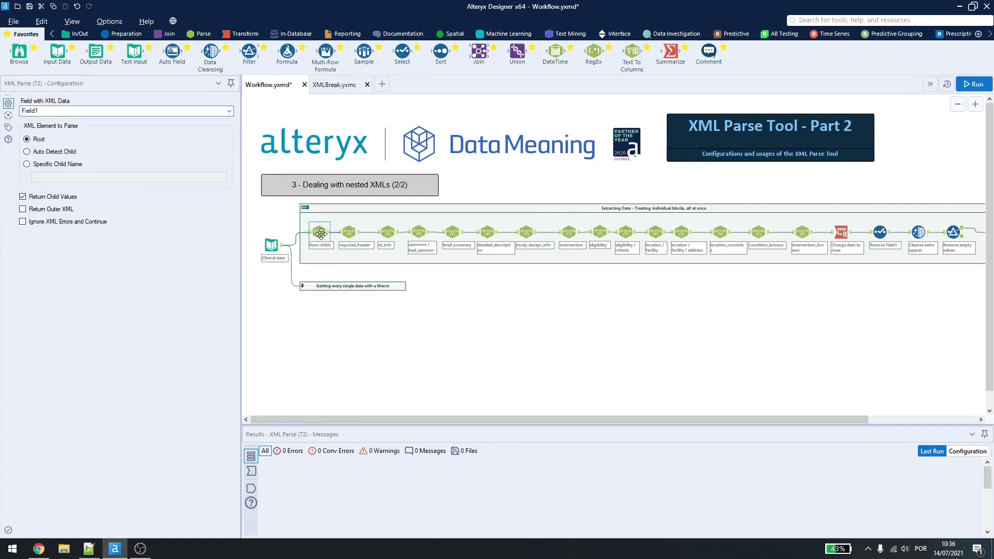
pyautogui.click(330, 235)
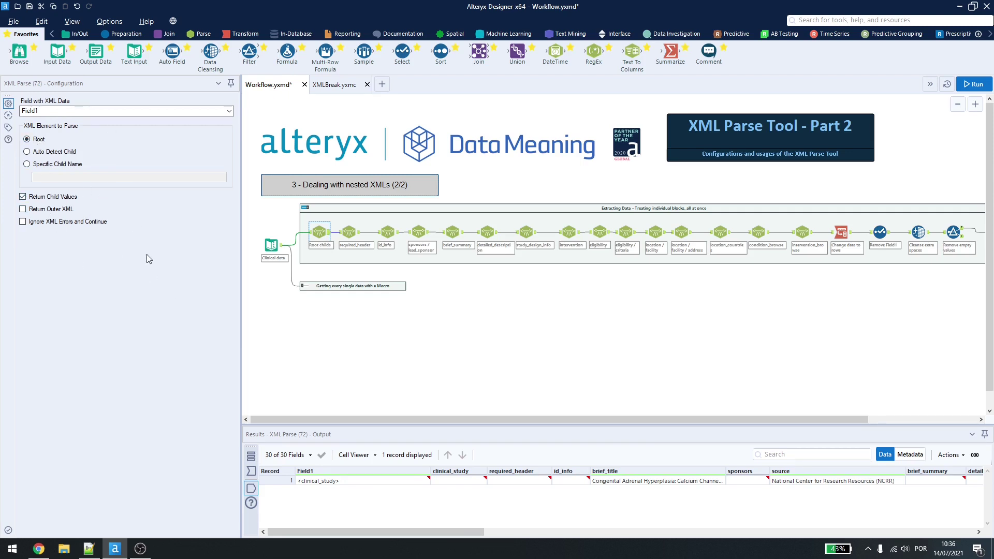
# In clinicalData.xml, examine the source, brief_title and phase elements
pyautogui.hotkey('alt', 'Tab')
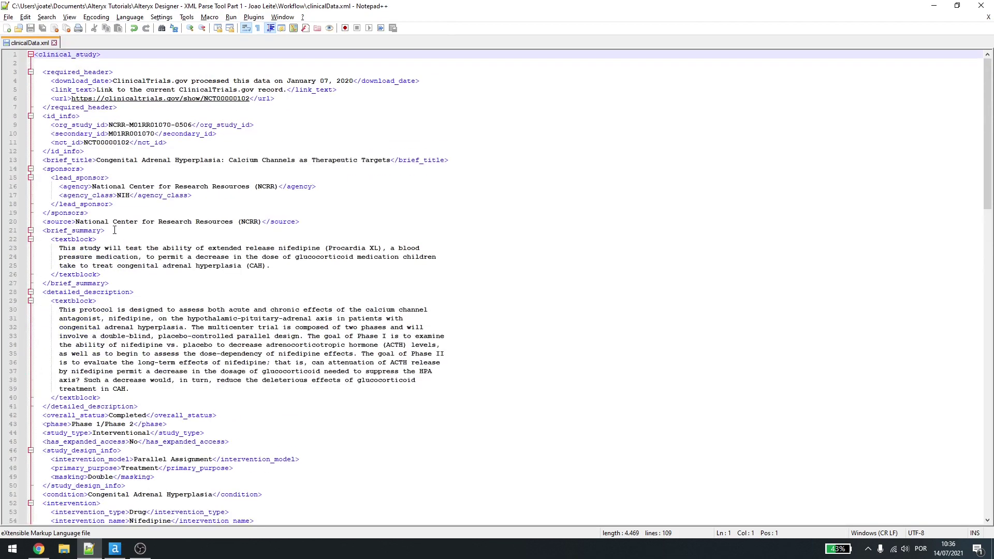
pyautogui.moveTo(41, 222); pyautogui.dragTo(306, 223)
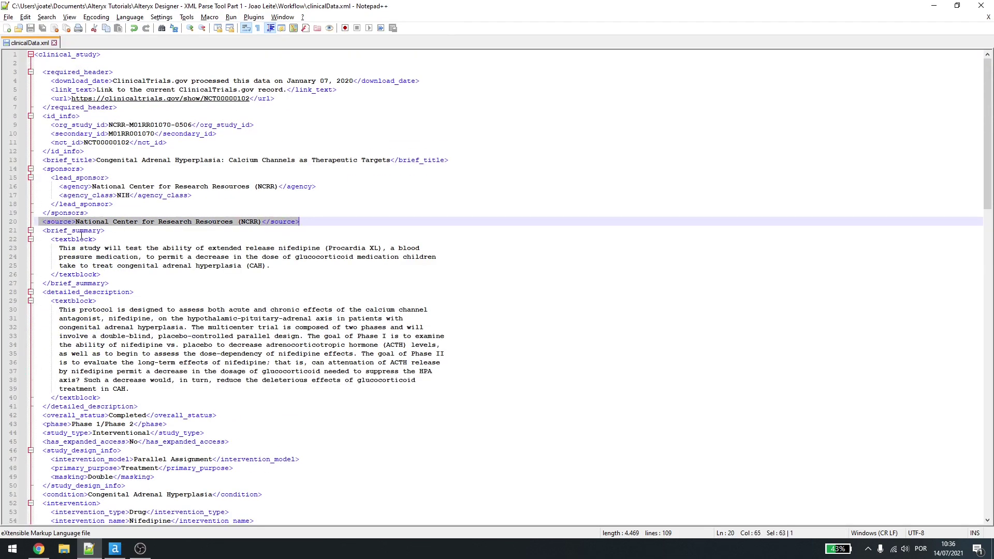
pyautogui.doubleClick(59, 158)
pyautogui.scroll(-3, 59, 315)
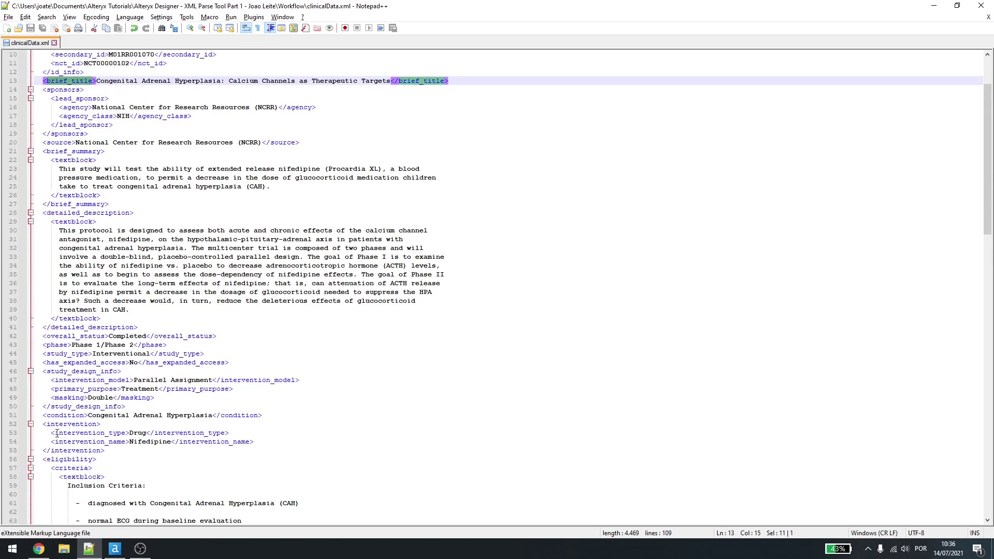
pyautogui.click(64, 344)
pyautogui.doubleClick(57, 345)
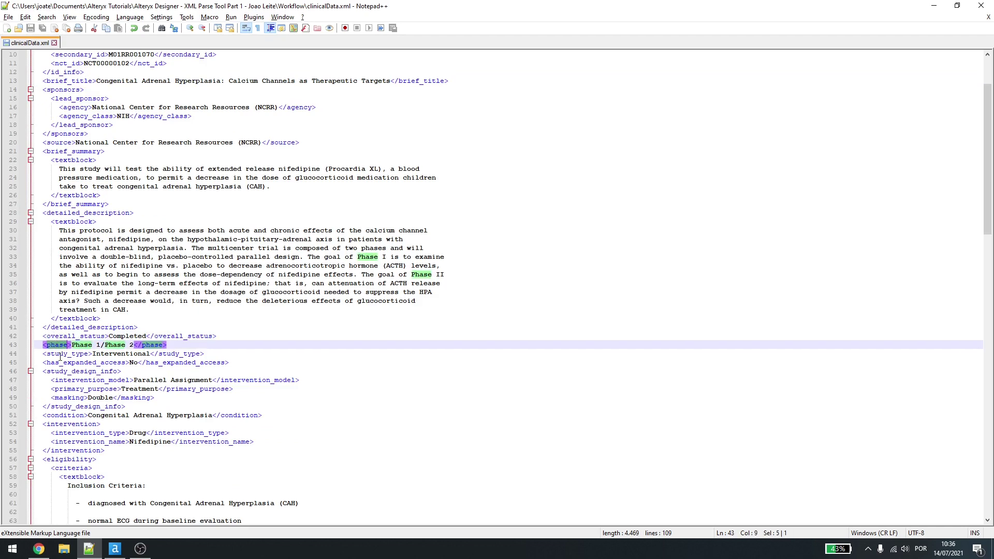
pyautogui.scroll(3, 87, 380)
# Match the required_header parse step (34 fields) against required_header's three XML children
pyautogui.hotkey('alt', 'Tab')
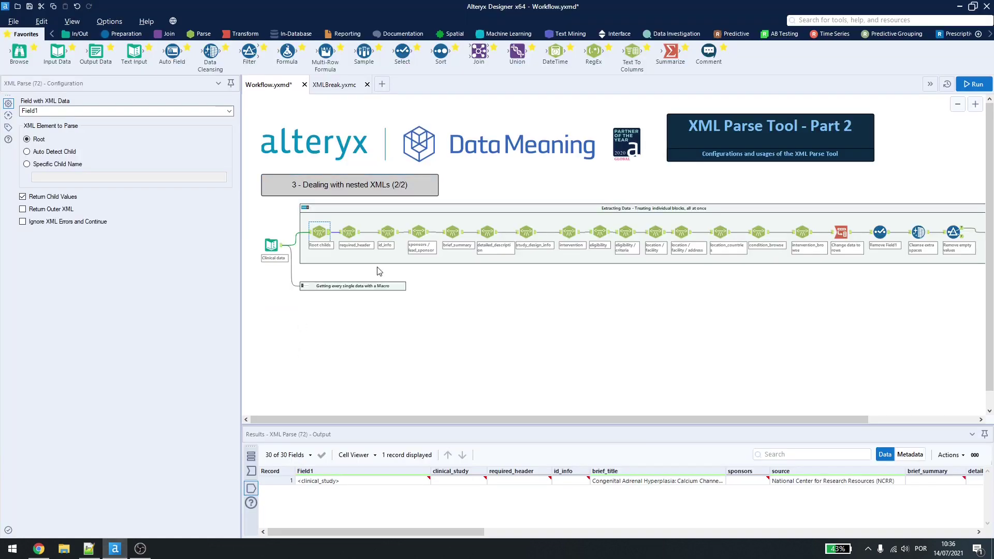
pyautogui.click(352, 237)
pyautogui.hotkey('alt', 'Tab')
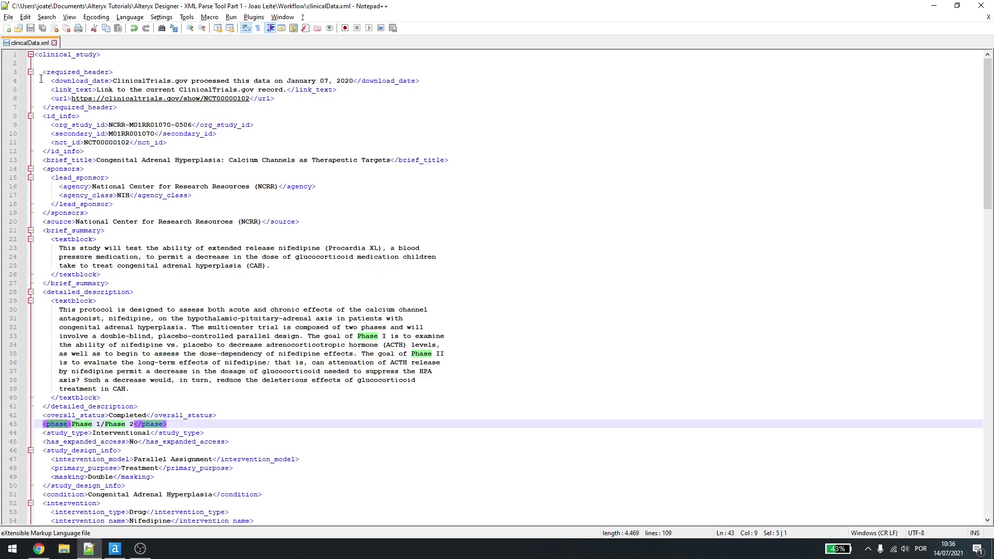
pyautogui.moveTo(49, 82); pyautogui.dragTo(285, 95)
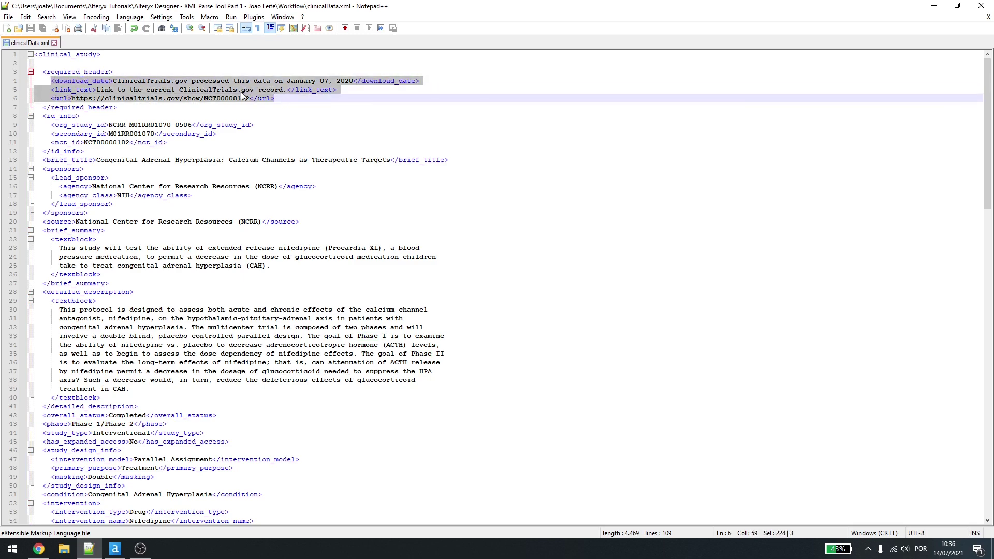
pyautogui.hotkey('alt', 'Tab')
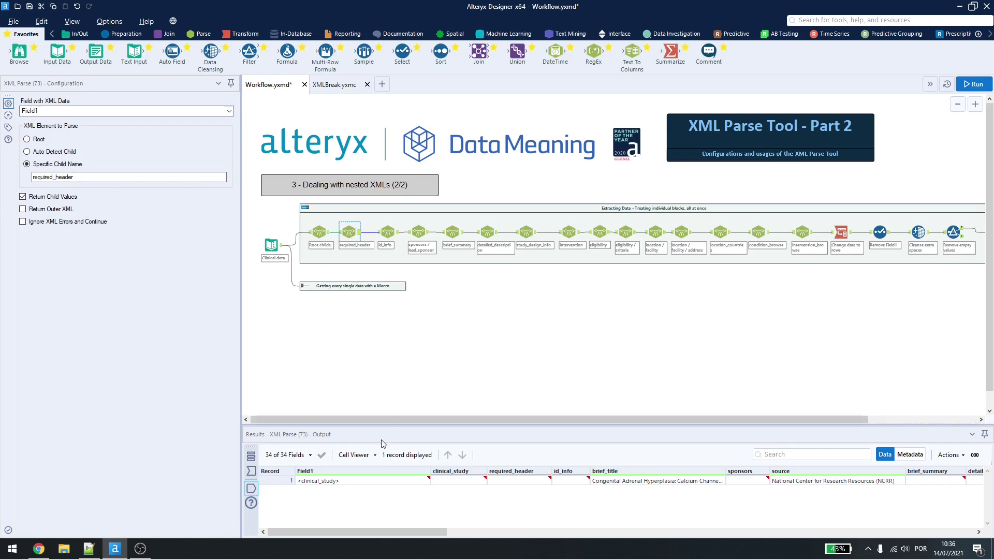
# View the id_info parse (38 fields) and the sponsors / lead_sponsor parse (41 fields)
pyautogui.moveTo(393, 421); pyautogui.dragTo(445, 424)
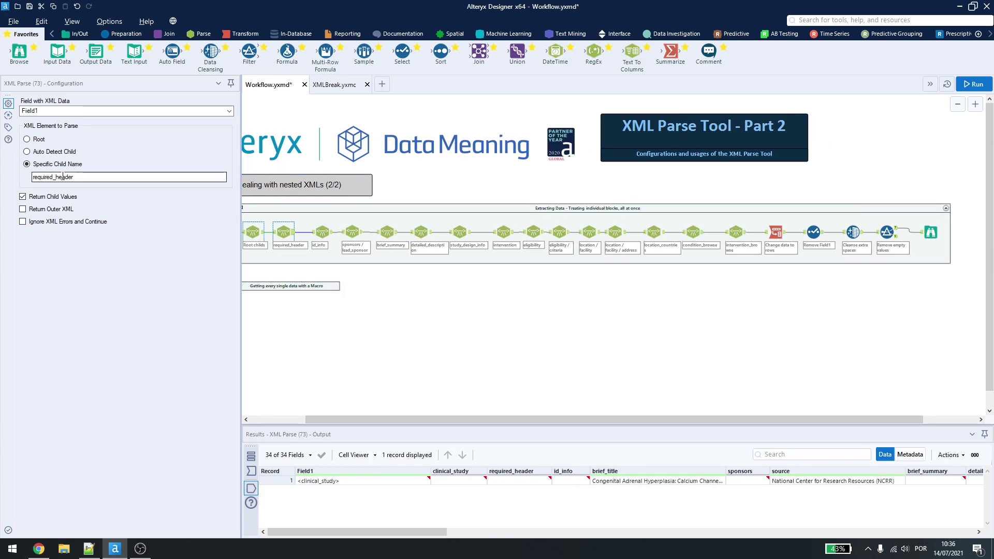
pyautogui.click(322, 231)
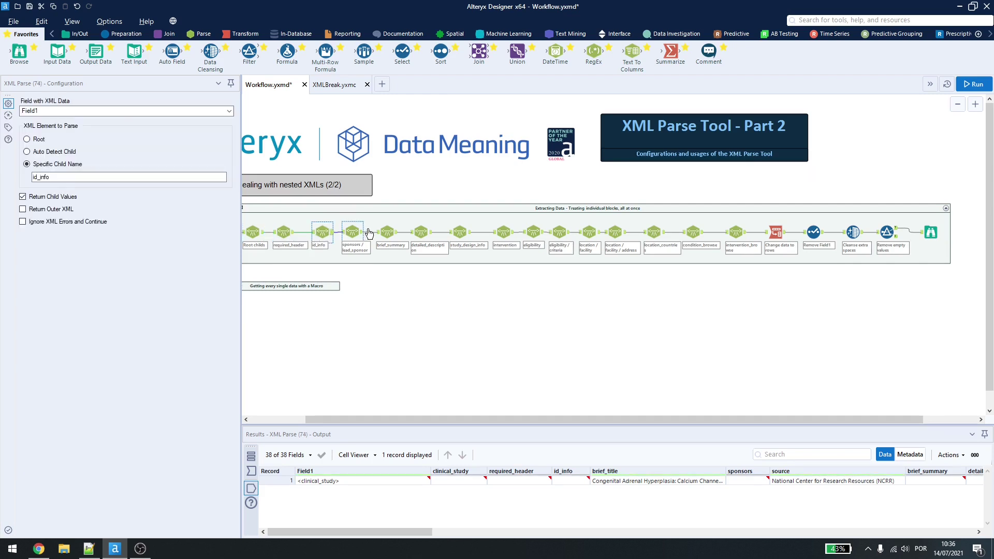
pyautogui.click(348, 227)
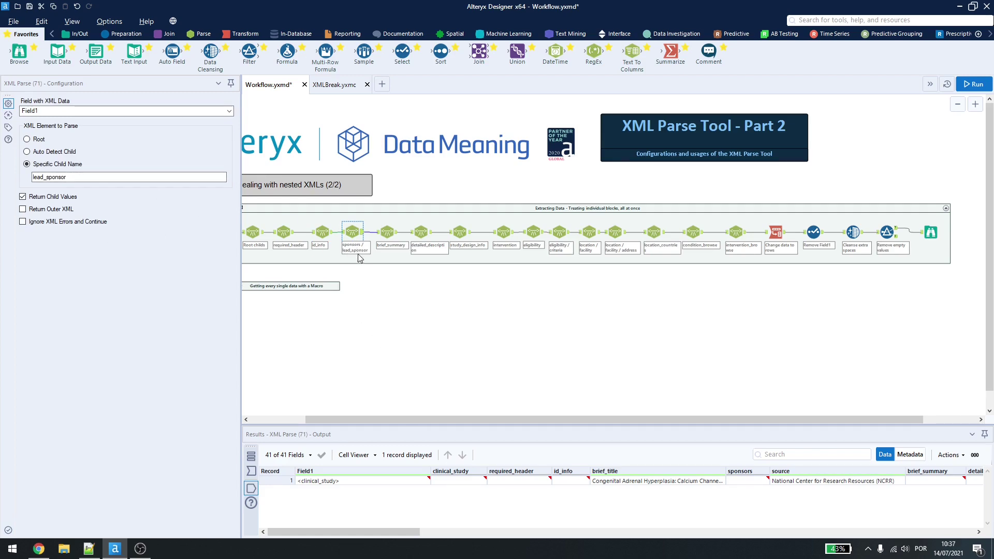
# In the XML, check the required_header and id_info tag pairs and id_info's three children
pyautogui.hotkey('alt', 'Tab')
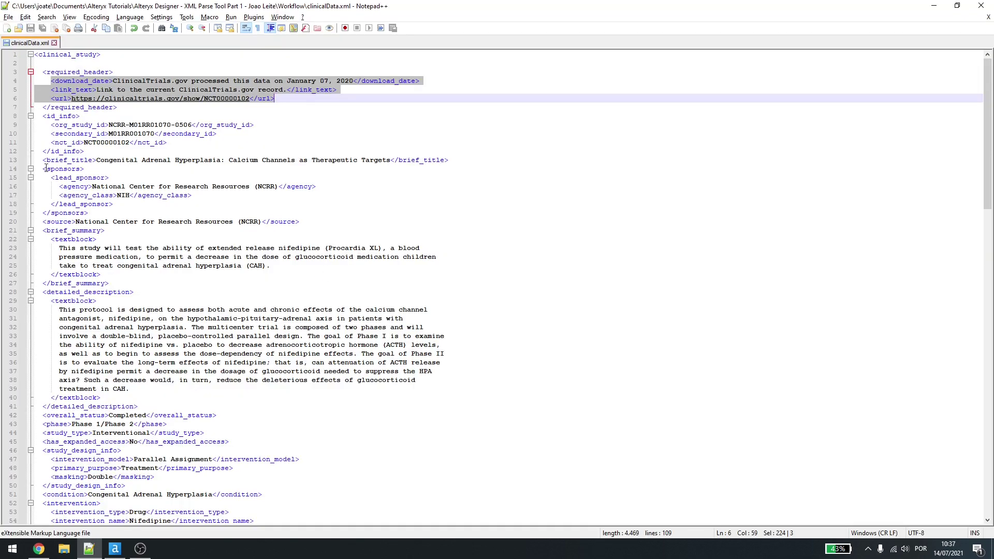
pyautogui.doubleClick(45, 168)
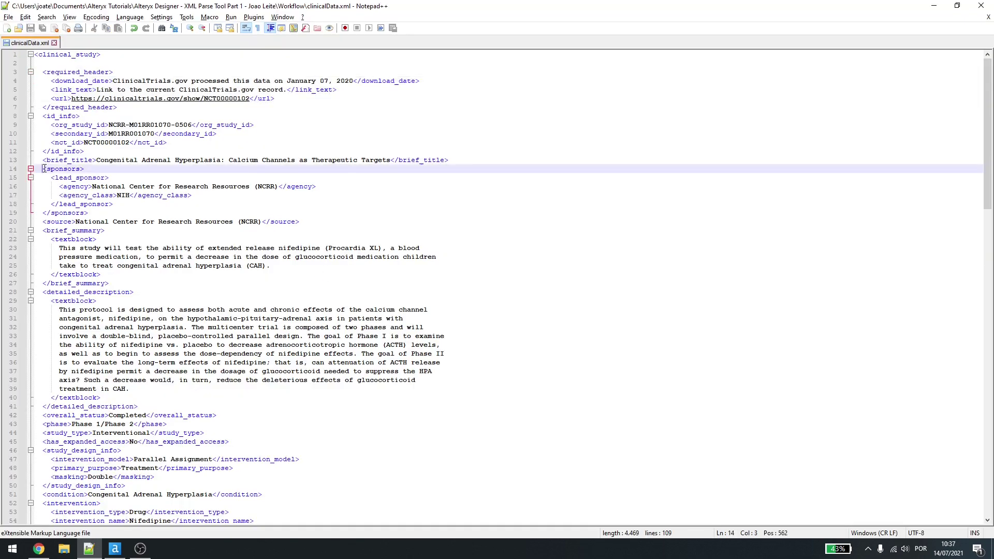
pyautogui.click(63, 71)
pyautogui.click(62, 116)
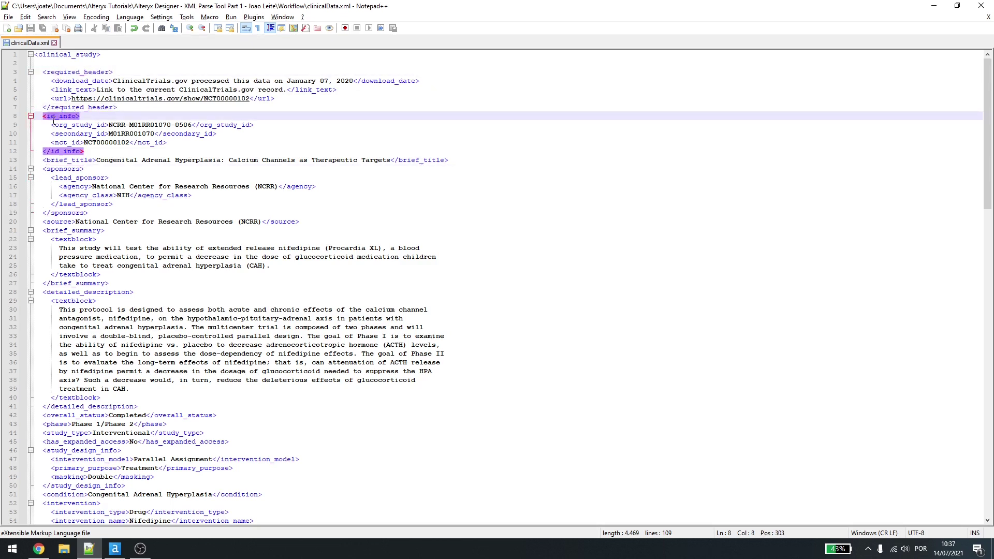
pyautogui.moveTo(51, 125); pyautogui.dragTo(175, 142)
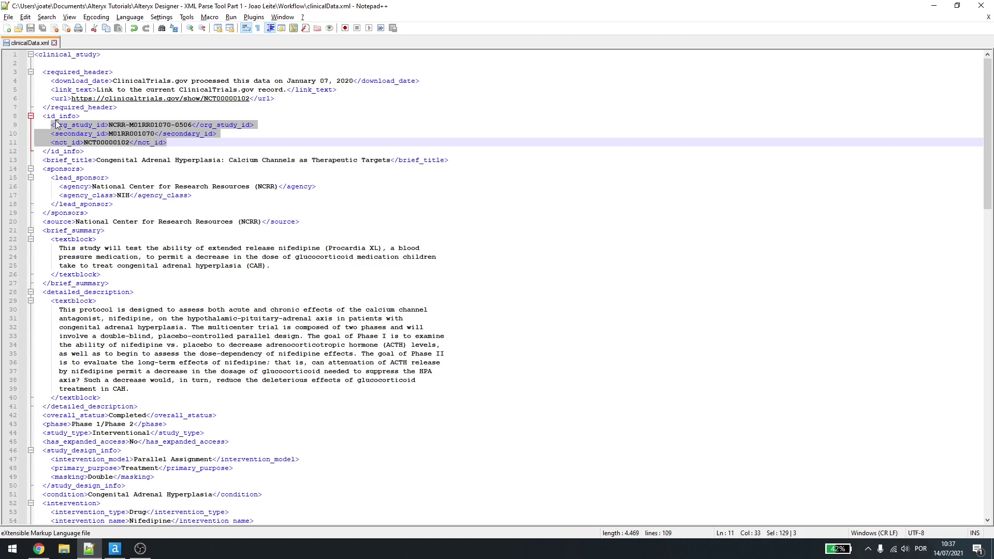
# Examine the sponsors / lead_sponsor block with its agency lines, then return to Alteryx
pyautogui.moveTo(41, 170); pyautogui.dragTo(89, 203)
pyautogui.click(56, 162)
pyautogui.click(55, 178)
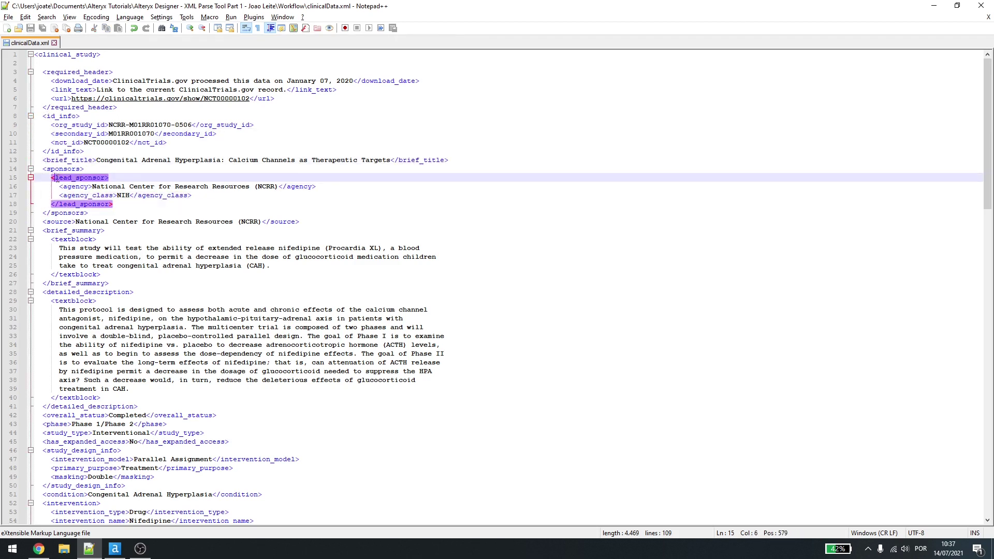
pyautogui.moveTo(60, 187); pyautogui.dragTo(200, 194)
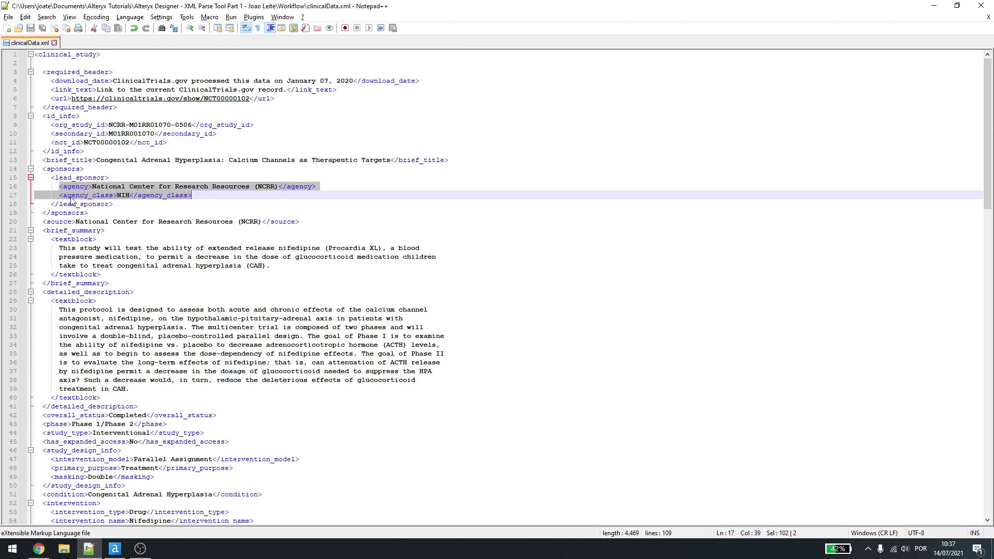
pyautogui.click(63, 189)
pyautogui.moveTo(53, 177); pyautogui.dragTo(119, 207)
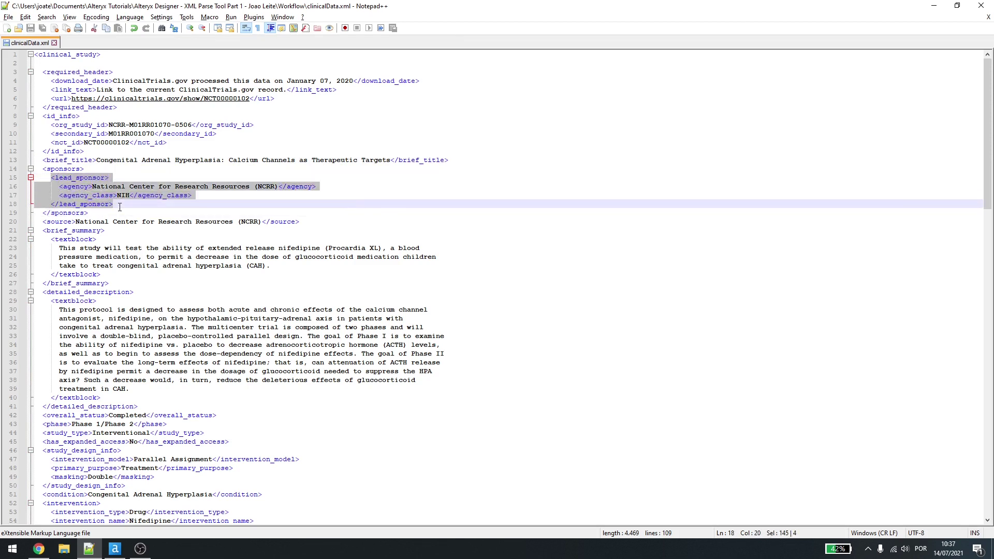
pyautogui.click(53, 168)
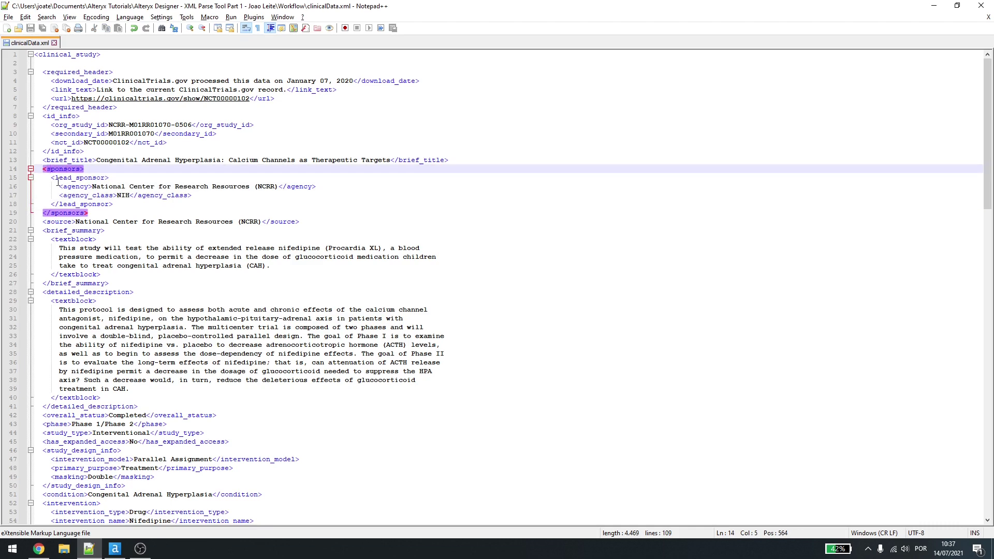
pyautogui.click(115, 549)
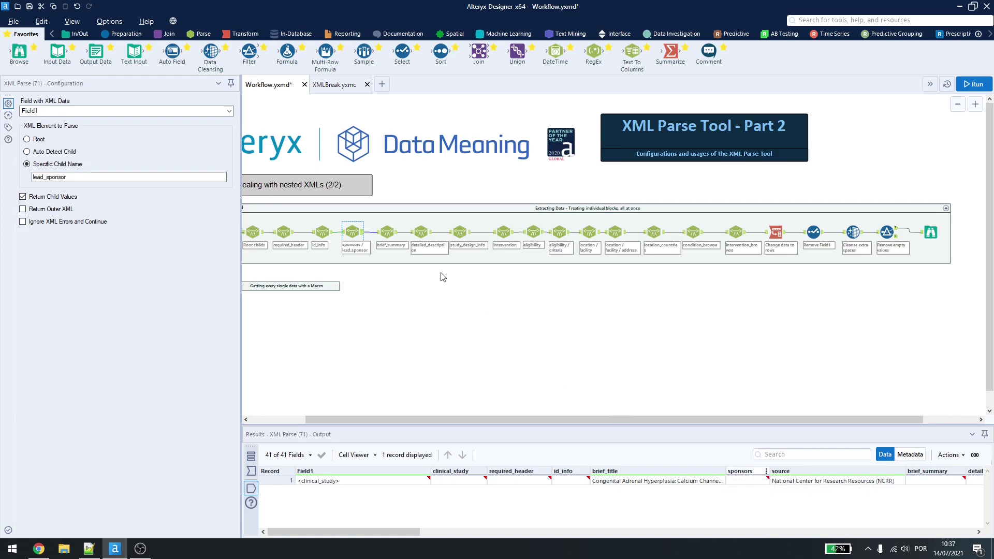
# Check brief_summary (43 fields) against its XML block, then view detailed_description (45) and eligibility (58)
pyautogui.click(387, 232)
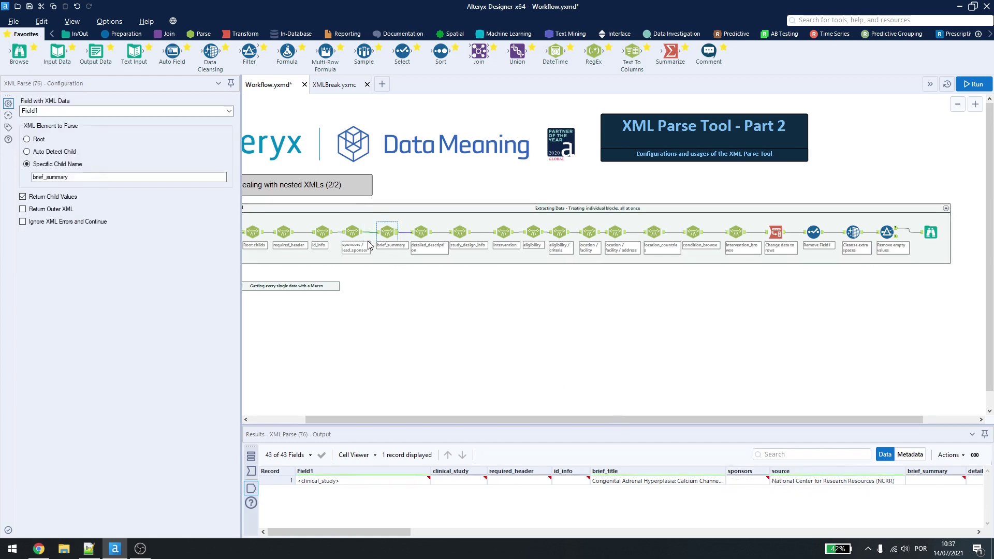
pyautogui.hotkey('alt', 'Tab')
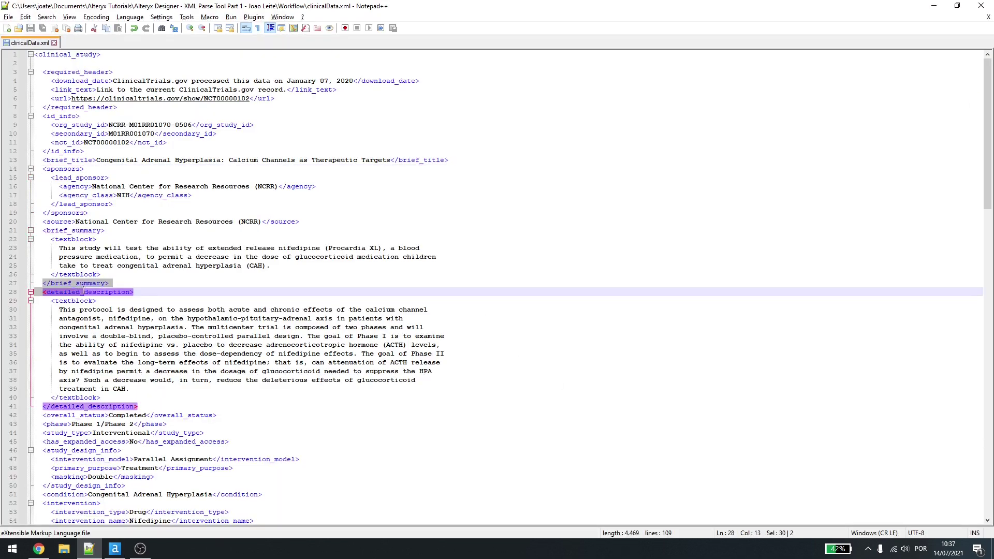
pyautogui.click(60, 229)
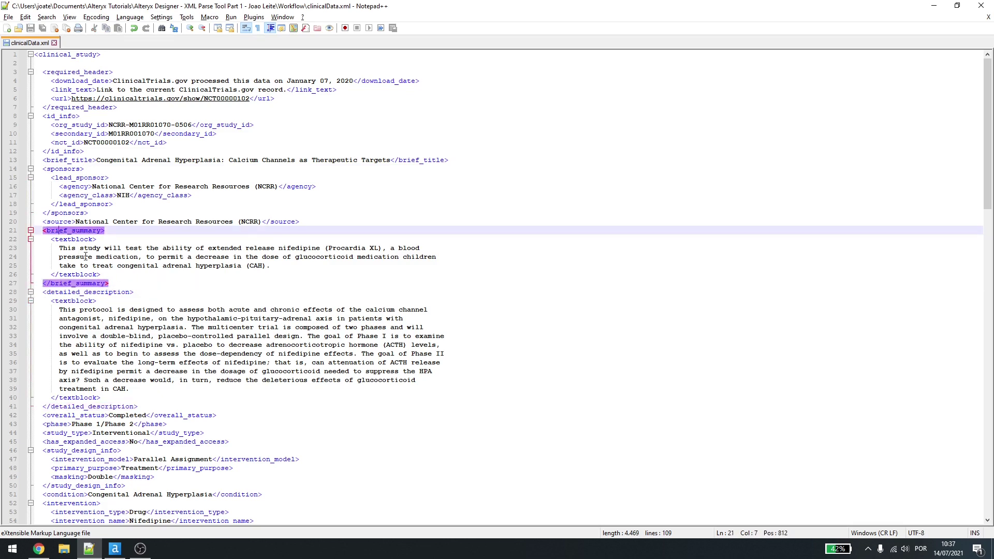
pyautogui.hotkey('alt', 'Tab')
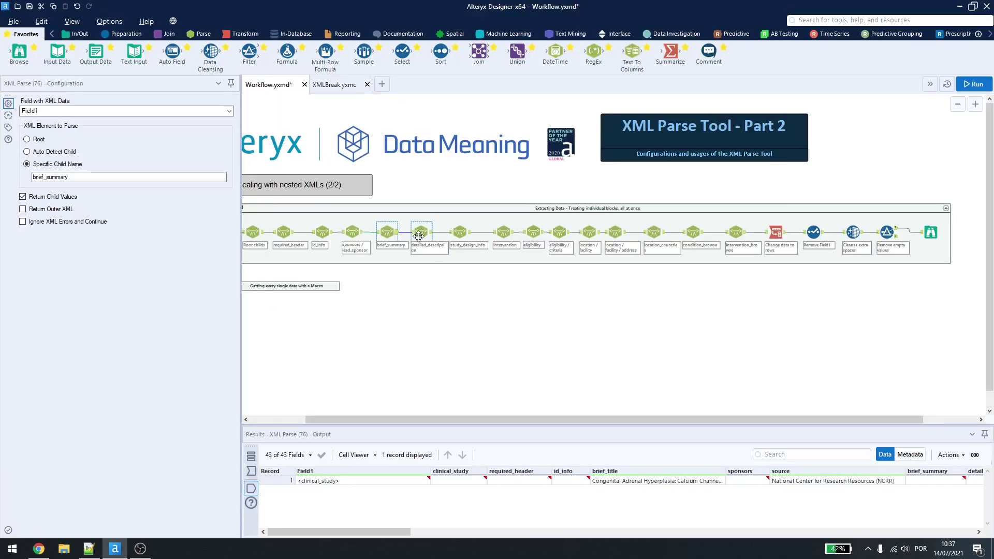
pyautogui.click(418, 232)
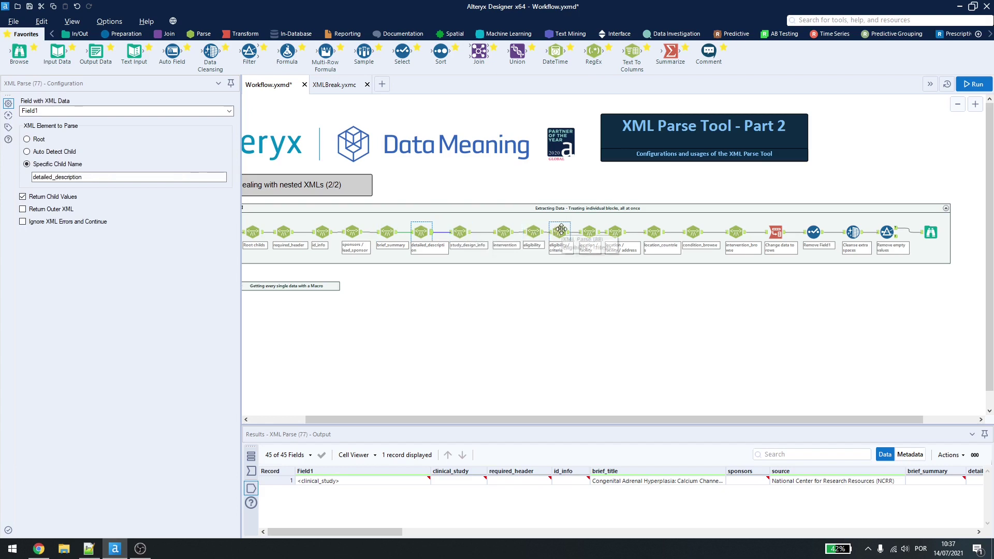
pyautogui.click(533, 234)
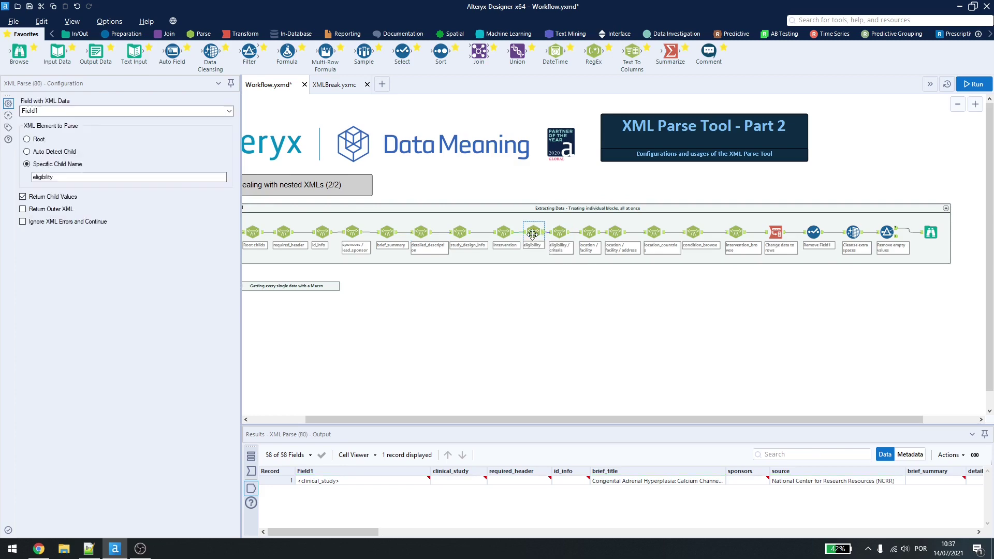
# Scroll to the eligibility block and select it through the end of criteria
pyautogui.hotkey('alt', 'Tab')
pyautogui.scroll(-3, 121, 259)
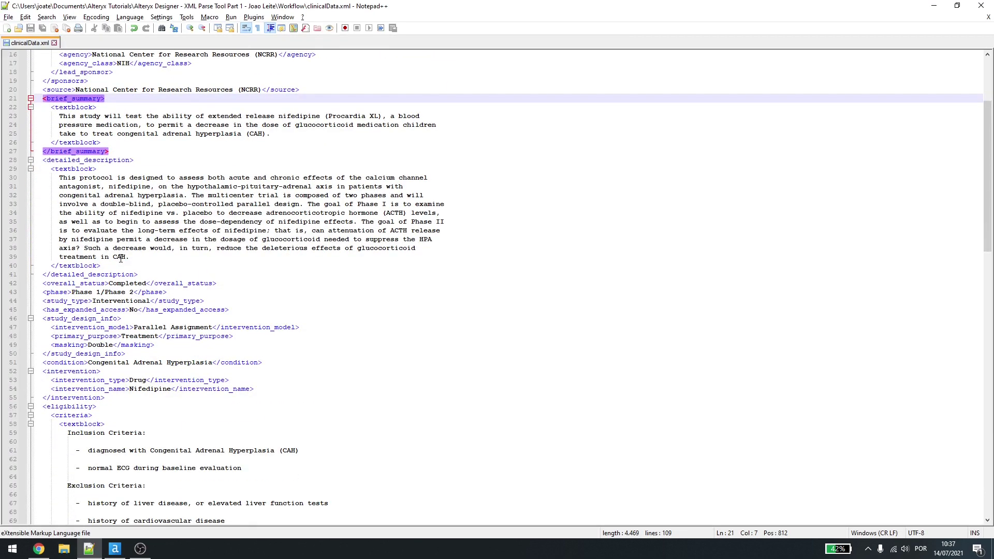
pyautogui.scroll(-1, 120, 259)
pyautogui.scroll(-2, 81, 322)
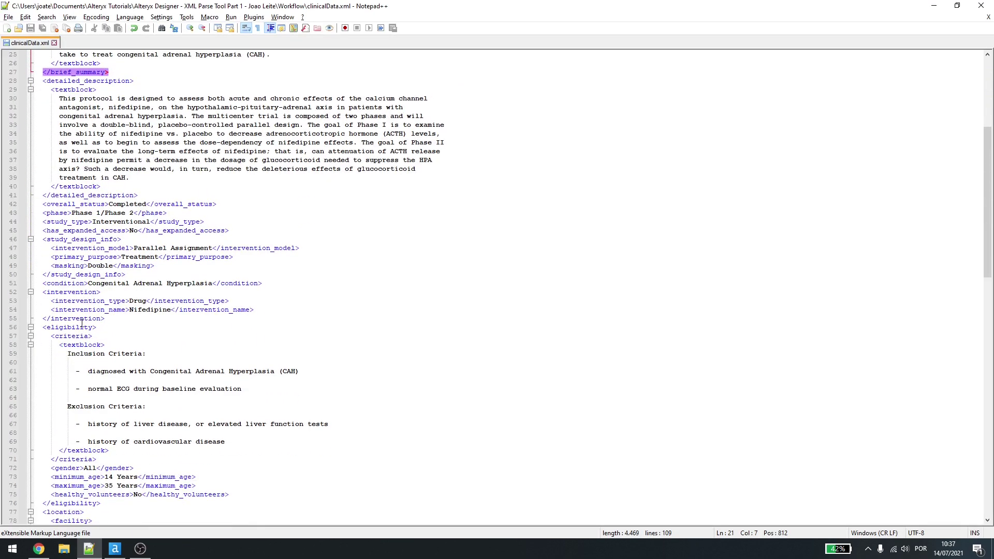
pyautogui.click(66, 330)
pyautogui.scroll(-5, 66, 330)
pyautogui.click(45, 201)
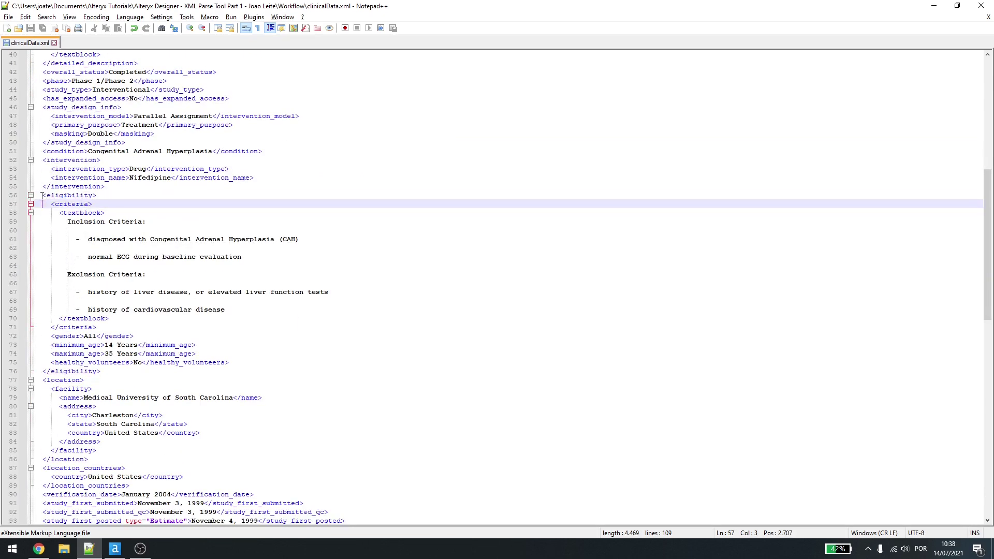
pyautogui.moveTo(43, 196); pyautogui.dragTo(120, 327)
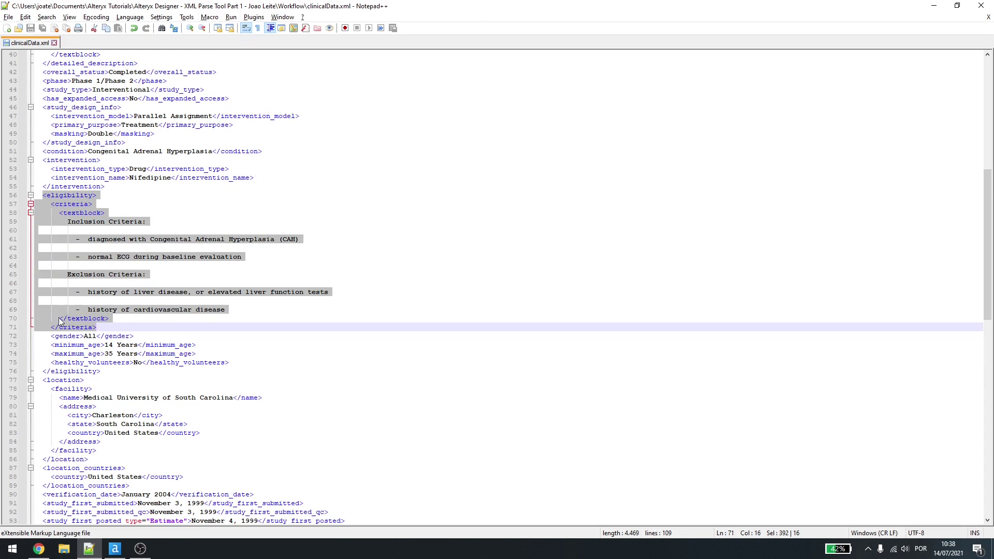
# Check the gender, minimum_age, maximum_age and healthy_volunteers lines, then return to Alteryx
pyautogui.click(63, 338)
pyautogui.click(70, 346)
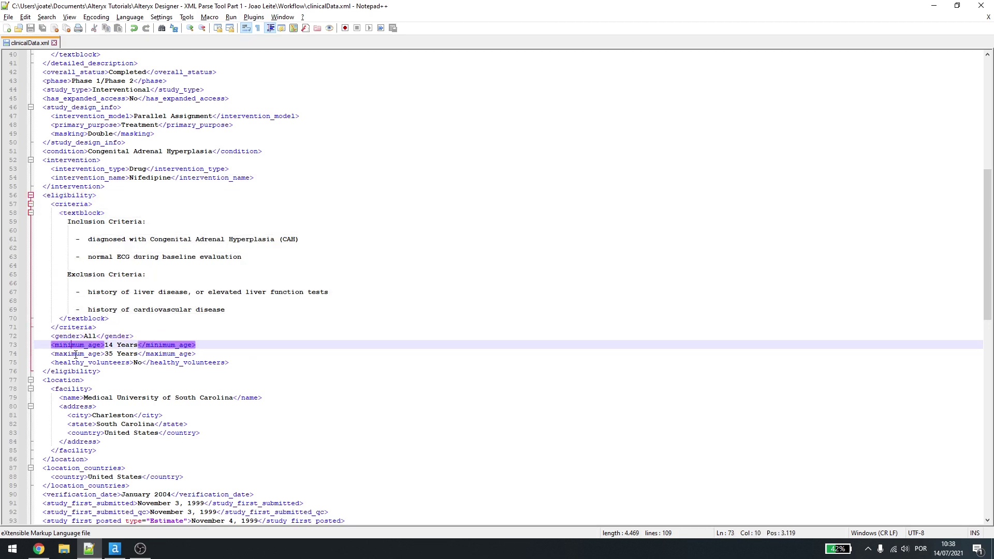
pyautogui.click(75, 355)
pyautogui.click(77, 363)
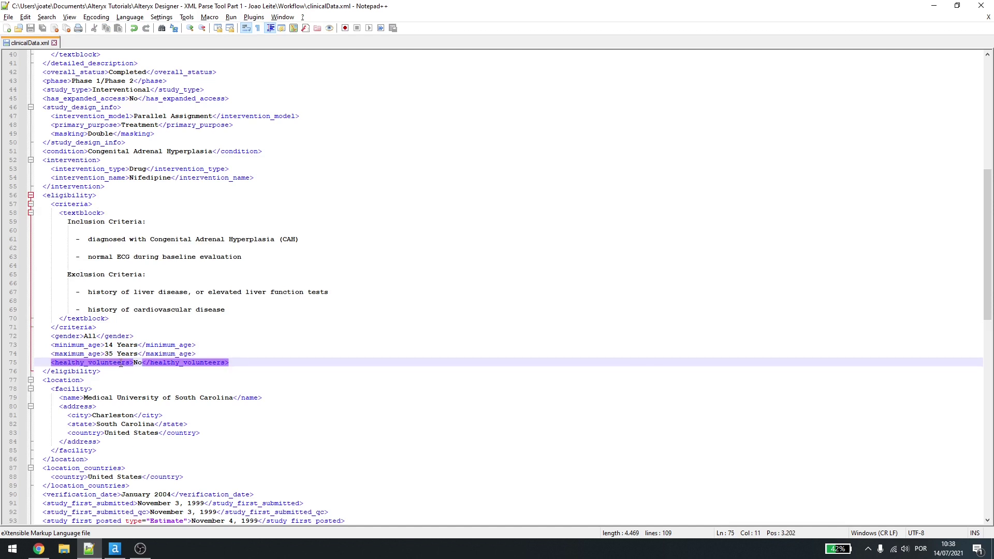
pyautogui.hotkey('alt', 'Tab')
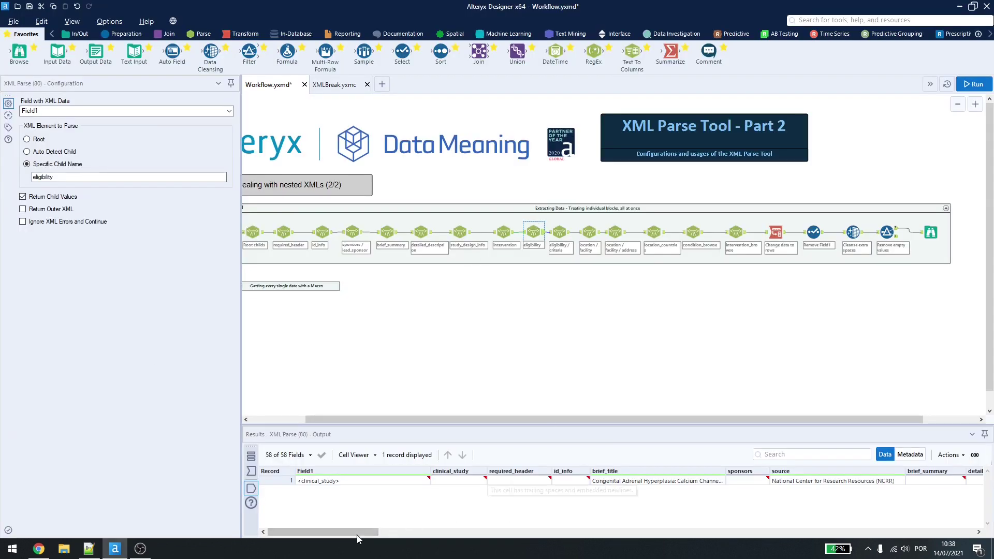
# Scroll the eligibility results to the empty criteria column and compare with criteria's textblock in the XML
pyautogui.moveTo(357, 533); pyautogui.dragTo(901, 516)
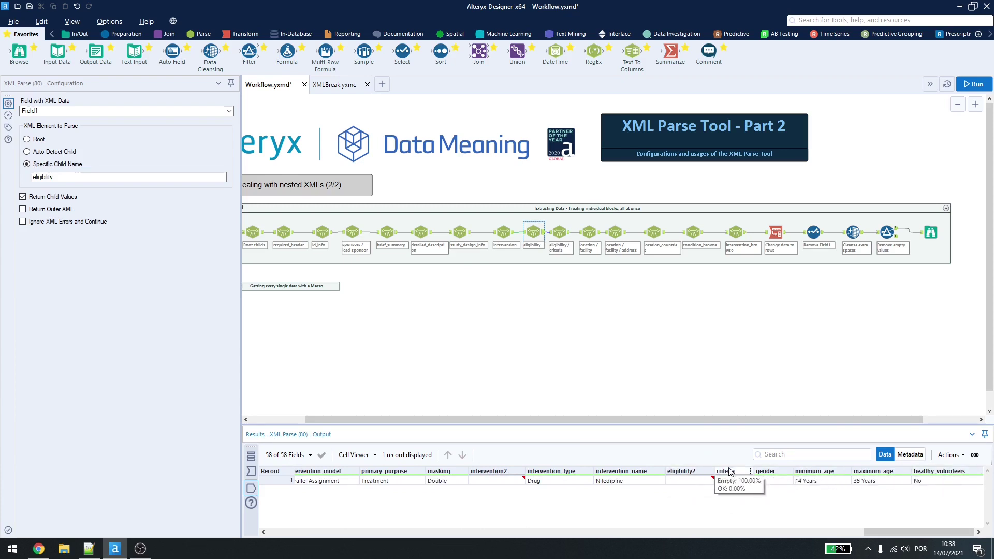
pyautogui.hotkey('alt', 'Tab')
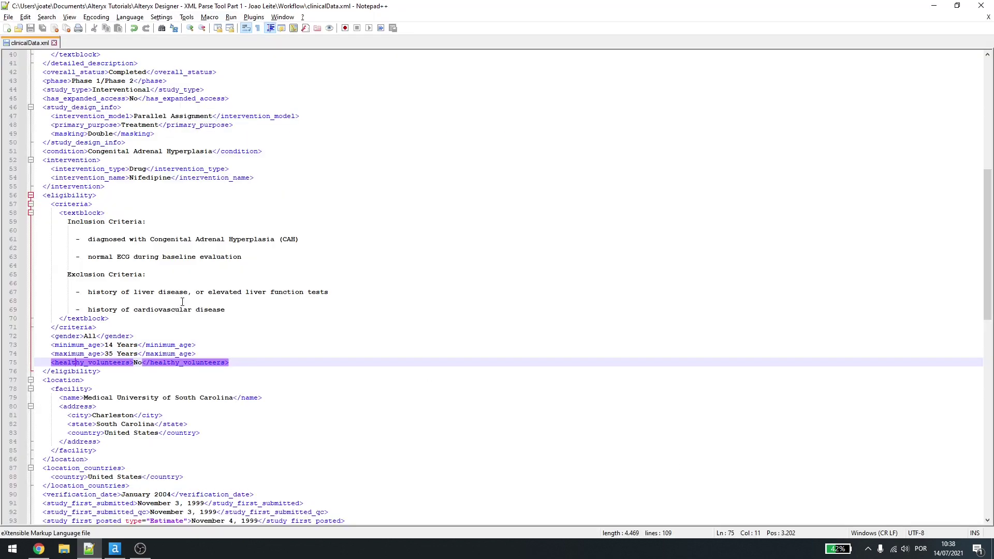
pyautogui.click(59, 205)
pyautogui.moveTo(60, 213); pyautogui.dragTo(105, 213)
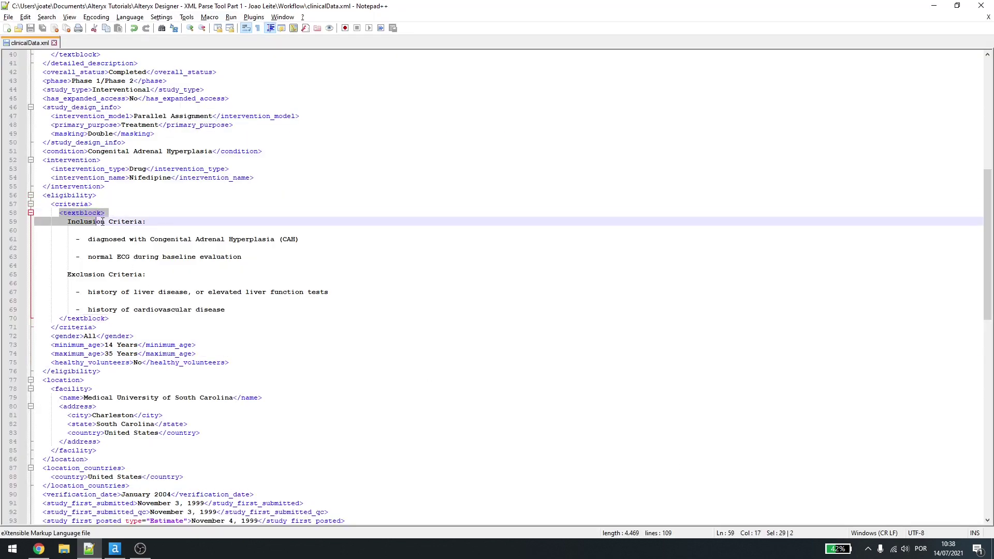
# Read the full inclusion and exclusion criteria text in the criteria parse's textblock3 cell
pyautogui.hotkey('alt', 'Tab')
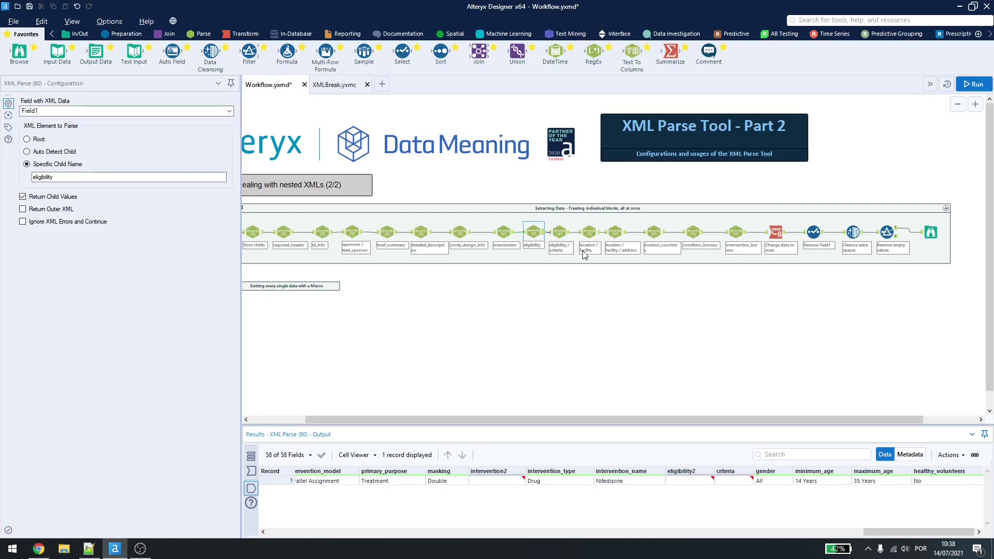
pyautogui.click(559, 232)
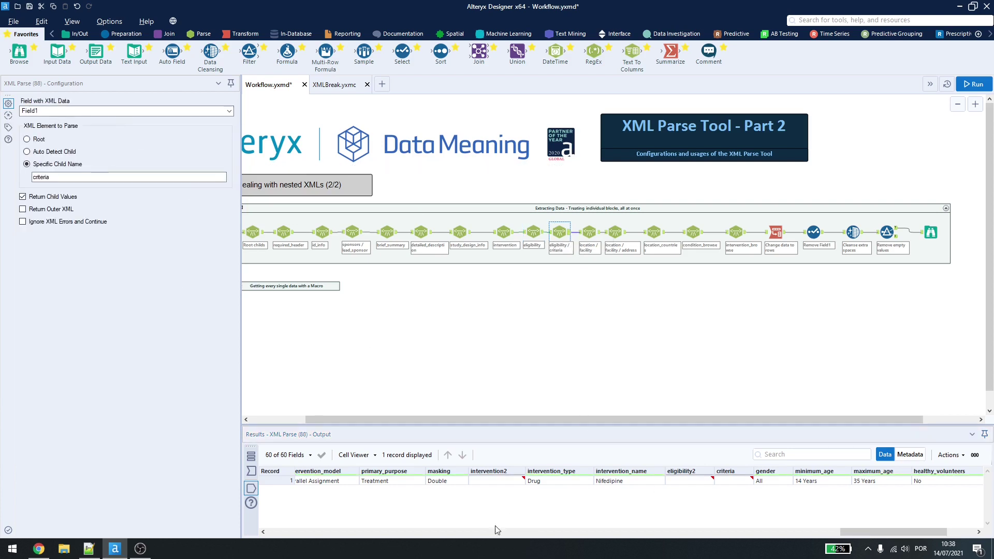
pyautogui.moveTo(935, 532); pyautogui.dragTo(964, 534)
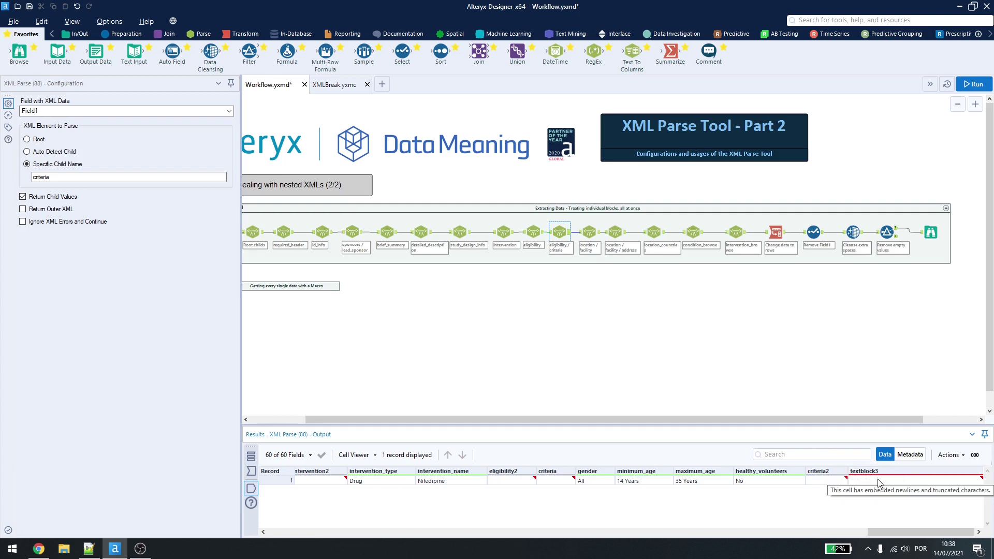
pyautogui.click(886, 481)
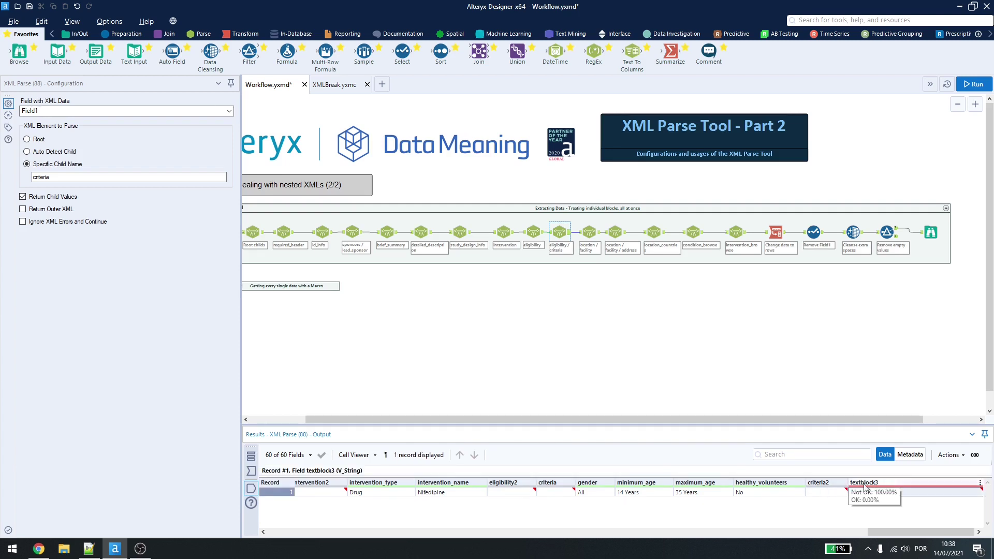
pyautogui.moveTo(627, 473); pyautogui.dragTo(624, 508)
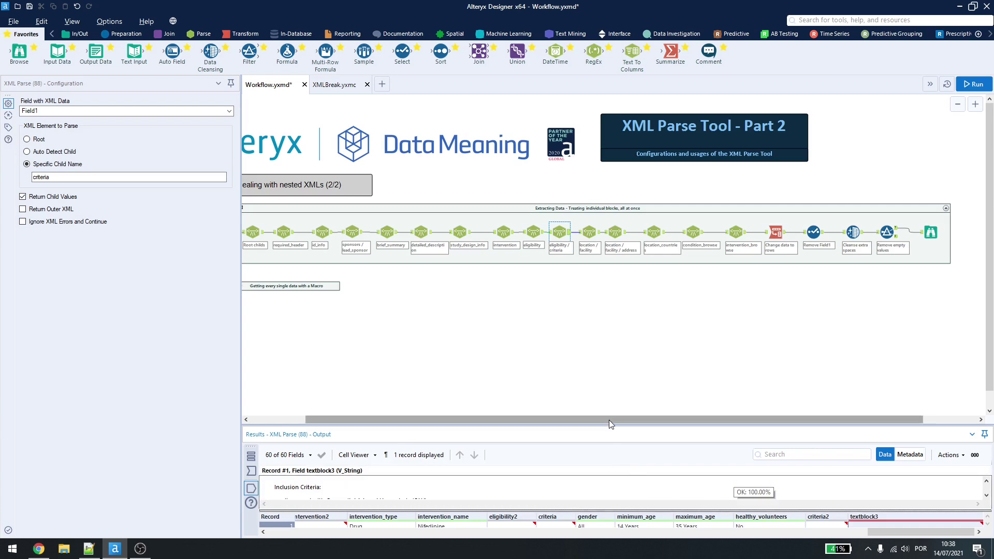
pyautogui.moveTo(611, 427); pyautogui.dragTo(626, 316)
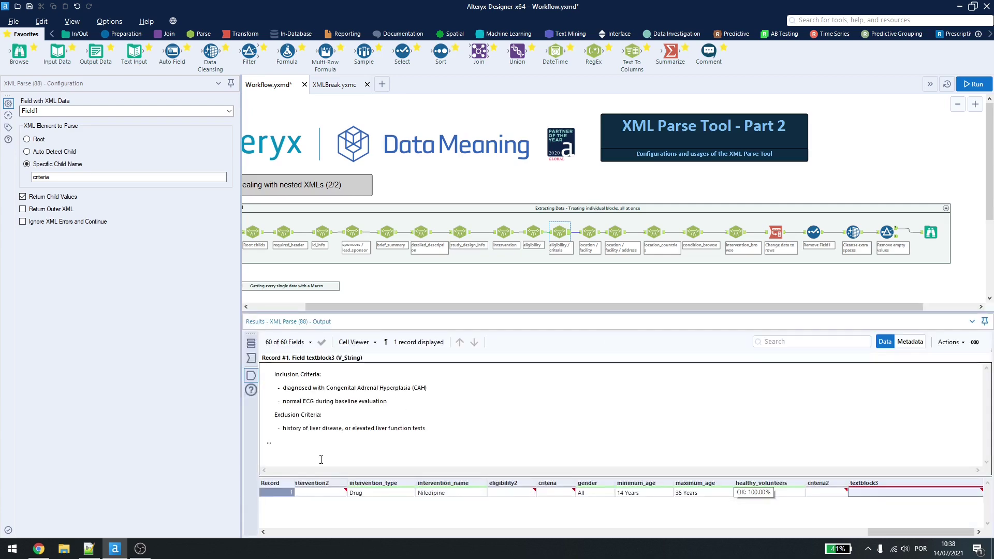
pyautogui.hotkey('alt', 'Tab')
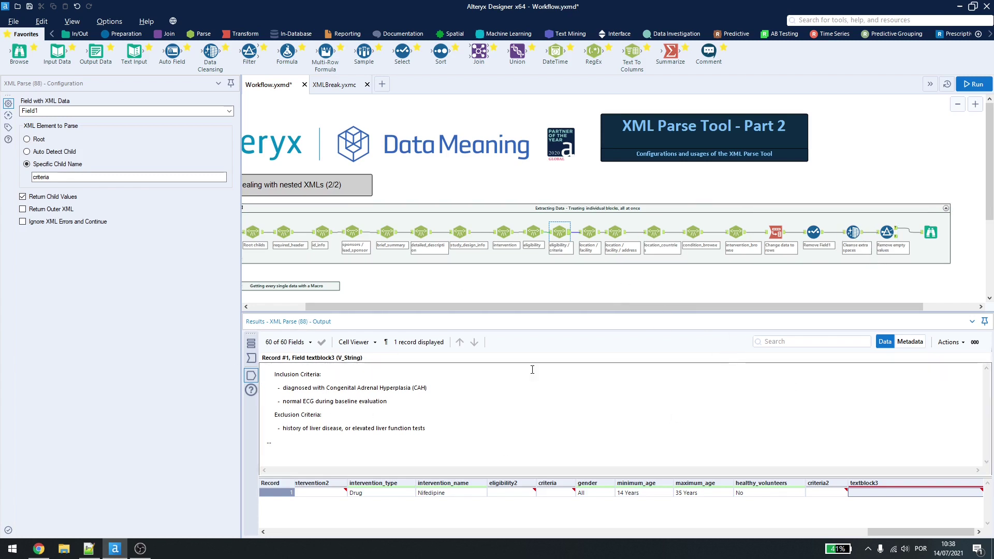
# Close the cell view and show the location / facility parse with 63 fields
pyautogui.click(356, 342)
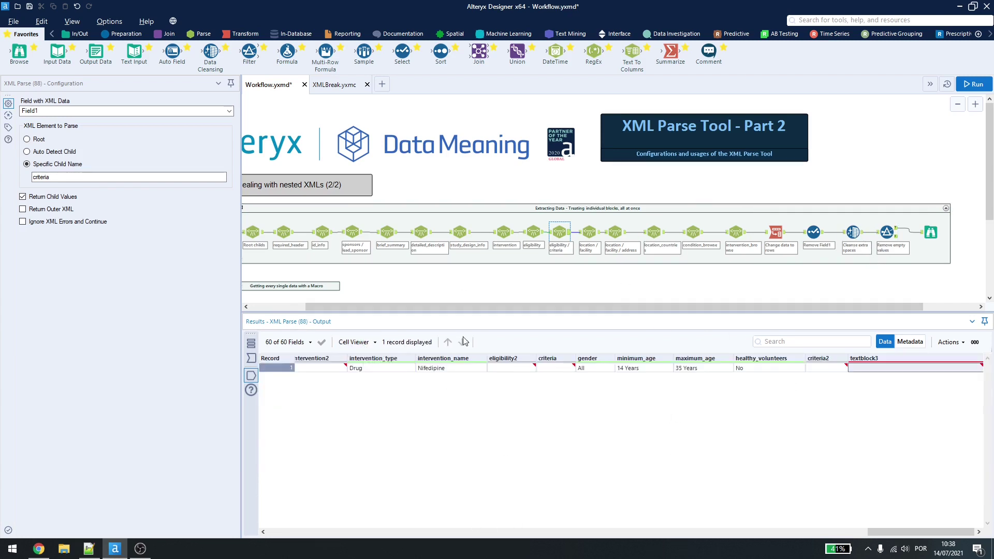
pyautogui.moveTo(505, 312); pyautogui.dragTo(503, 419)
pyautogui.click(588, 233)
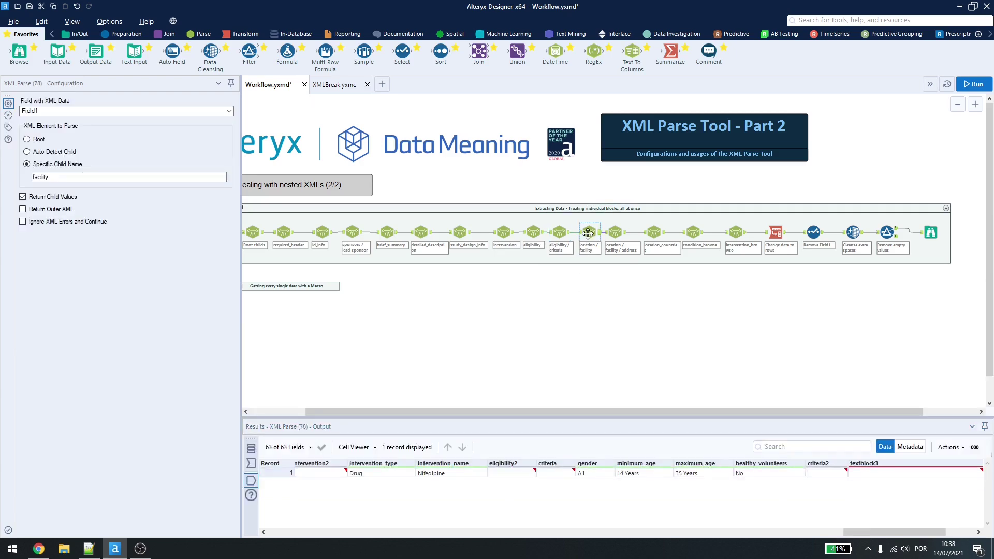
pyautogui.hotkey('alt', 'Tab')
pyautogui.scroll(-5, 61, 284)
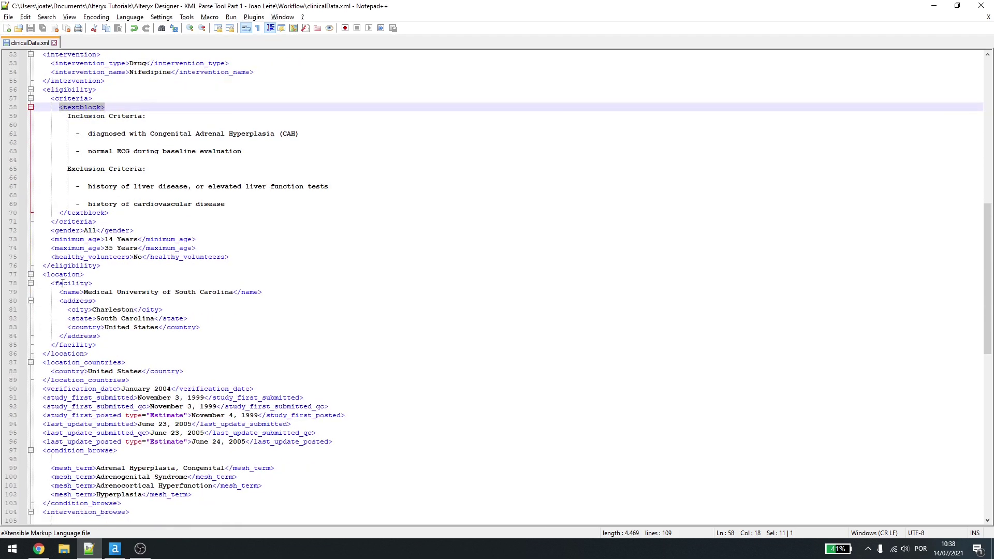
pyautogui.click(59, 275)
pyautogui.moveTo(55, 284); pyautogui.dragTo(101, 292)
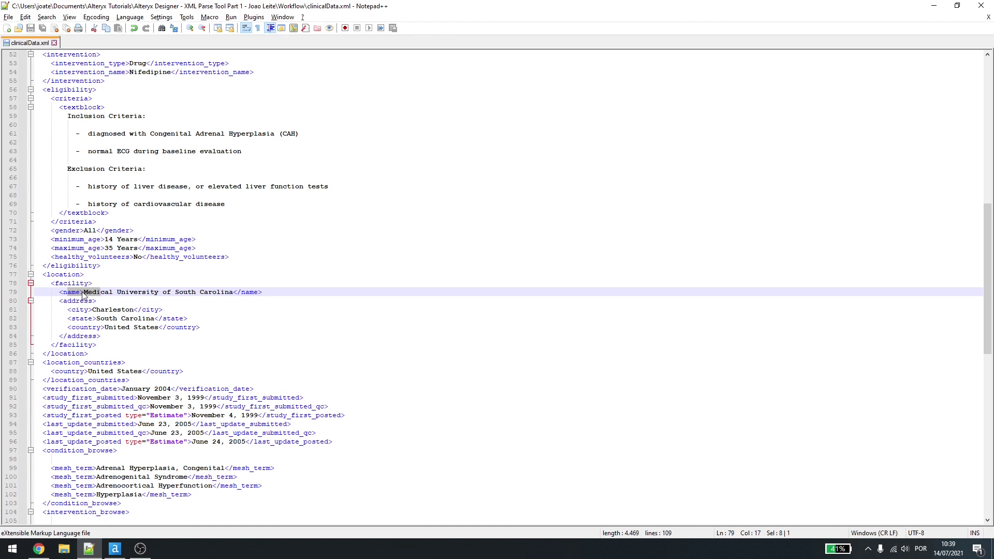
pyautogui.click(67, 303)
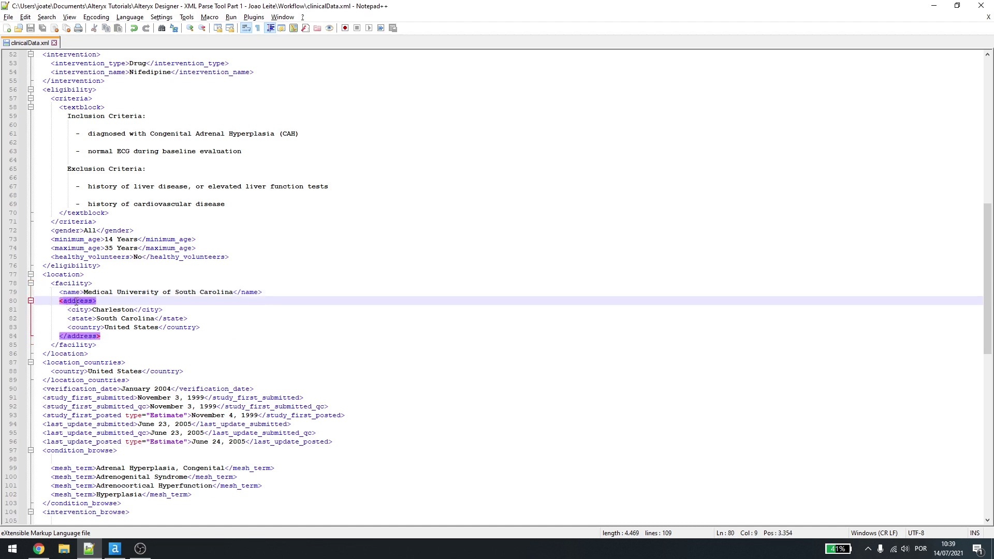
pyautogui.hotkey('alt', 'Tab')
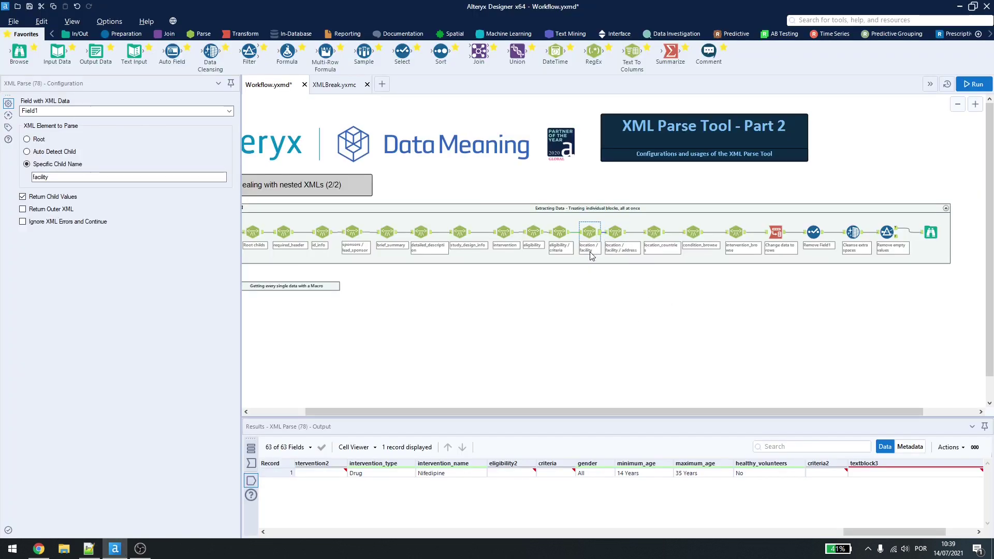
# Step through address (67 fields), countries, condition and intervention parses to the 75-row Transpose output
pyautogui.click(615, 237)
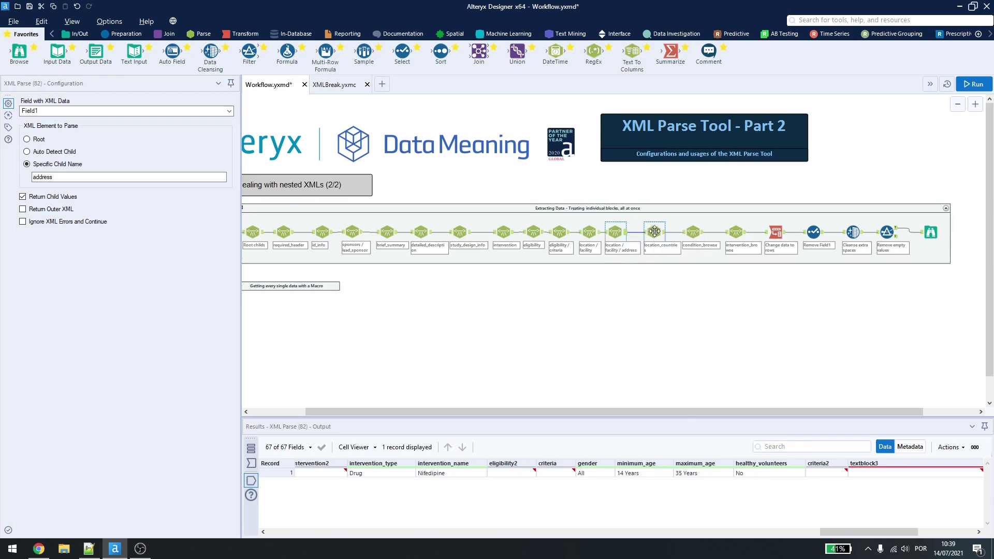
pyautogui.click(654, 231)
pyautogui.click(692, 232)
pyautogui.click(736, 231)
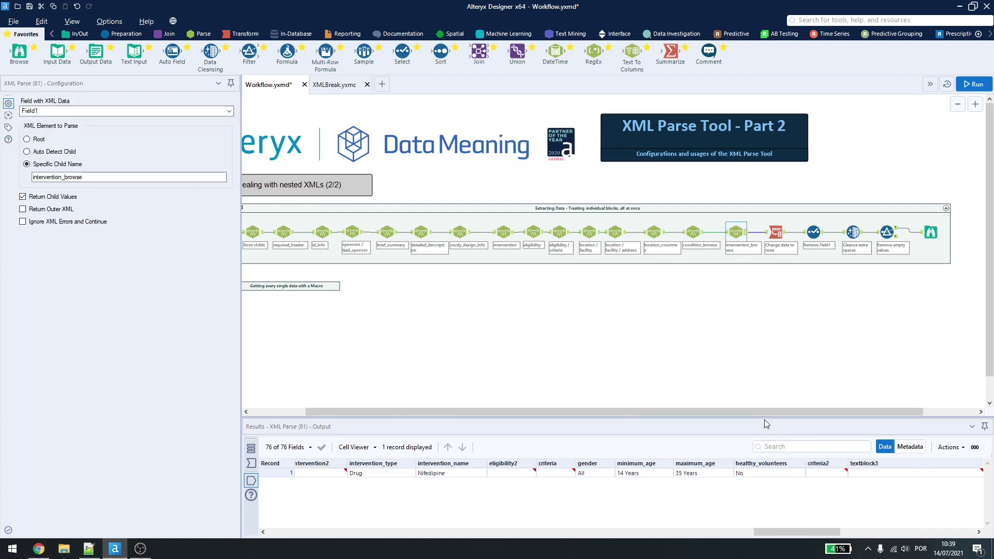
pyautogui.click(776, 232)
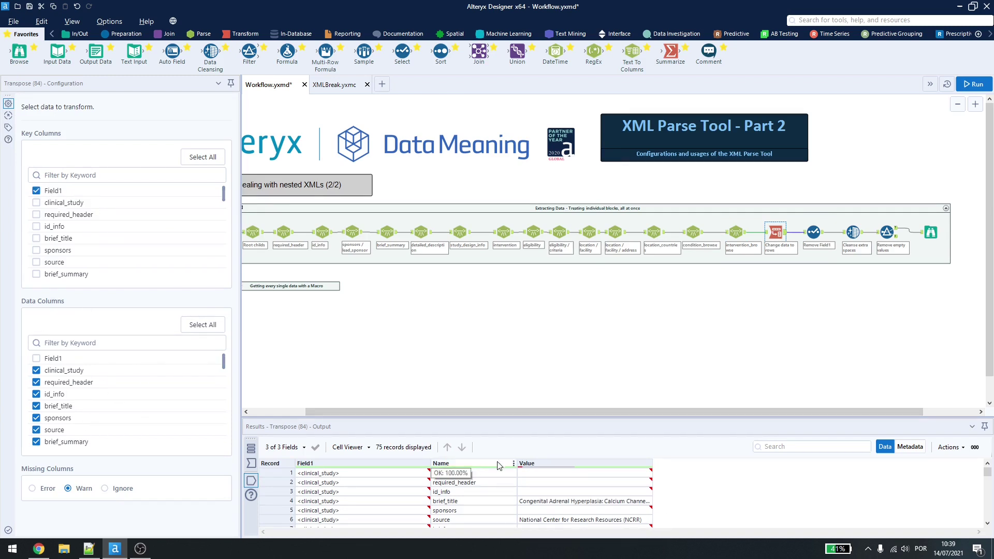
# Review the Remove Field1 Select, Cleanse extra spaces and Remove empty values Filter settings
pyautogui.click(811, 228)
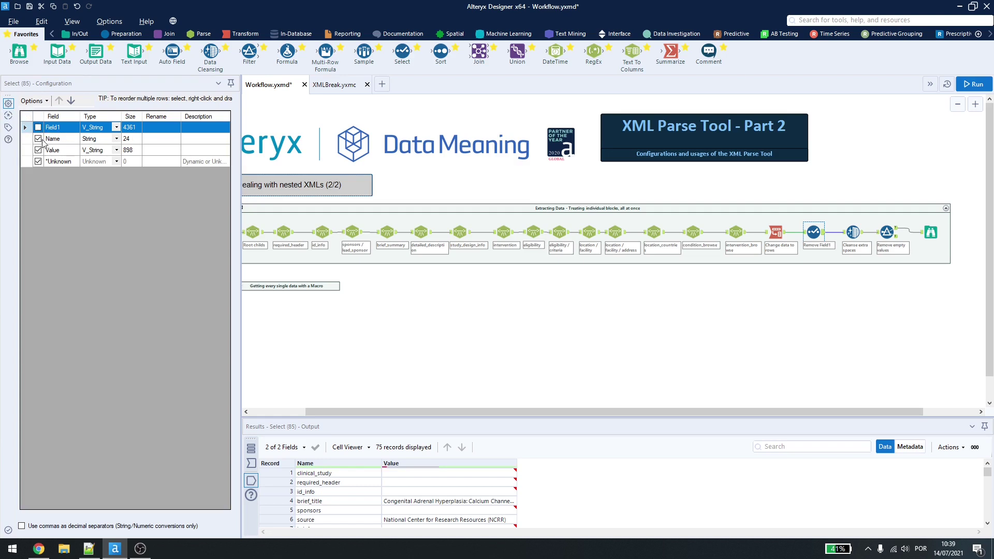
pyautogui.click(852, 232)
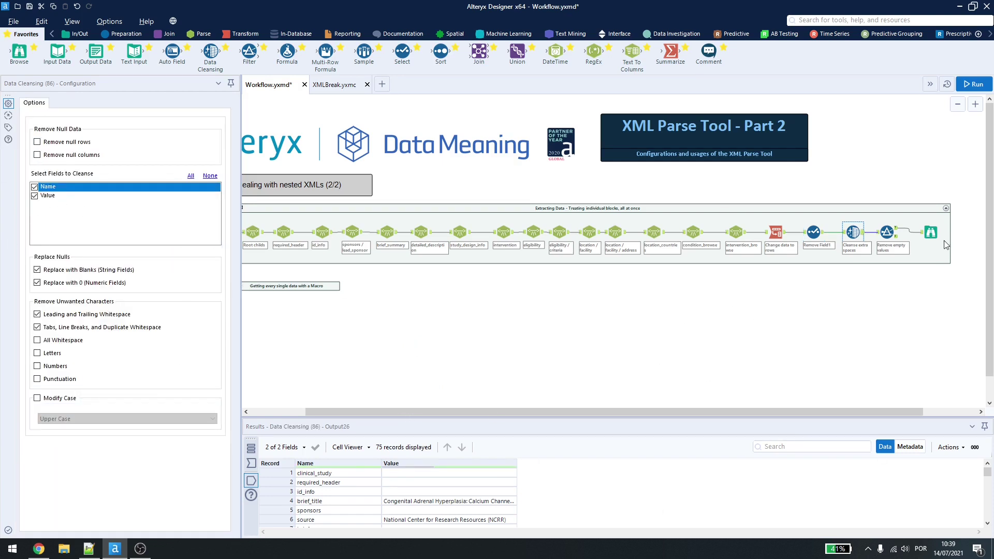
pyautogui.click(898, 233)
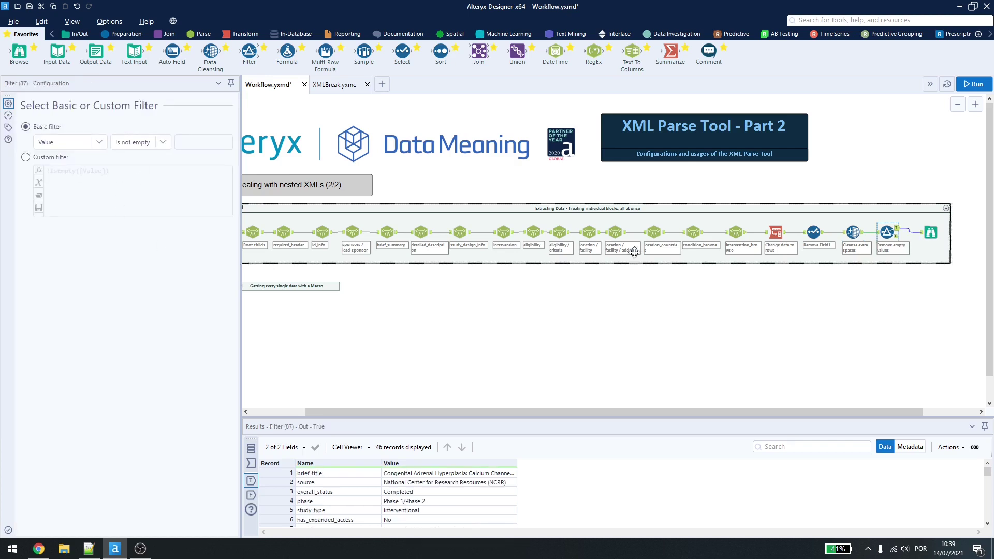
# View the 29 rejected empty records, then the final 46 Name/Value records in a taller grid
pyautogui.click(897, 237)
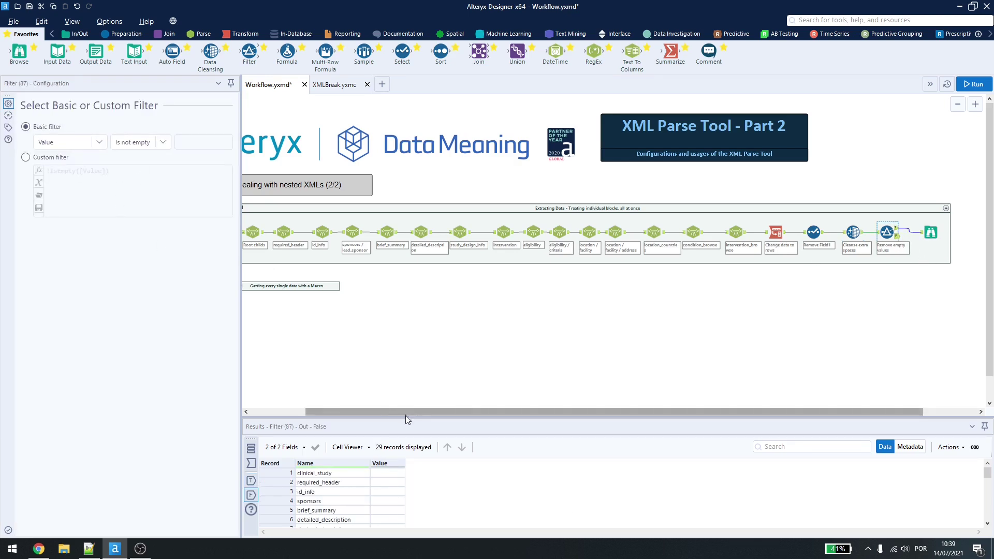
pyautogui.moveTo(409, 410); pyautogui.dragTo(409, 315)
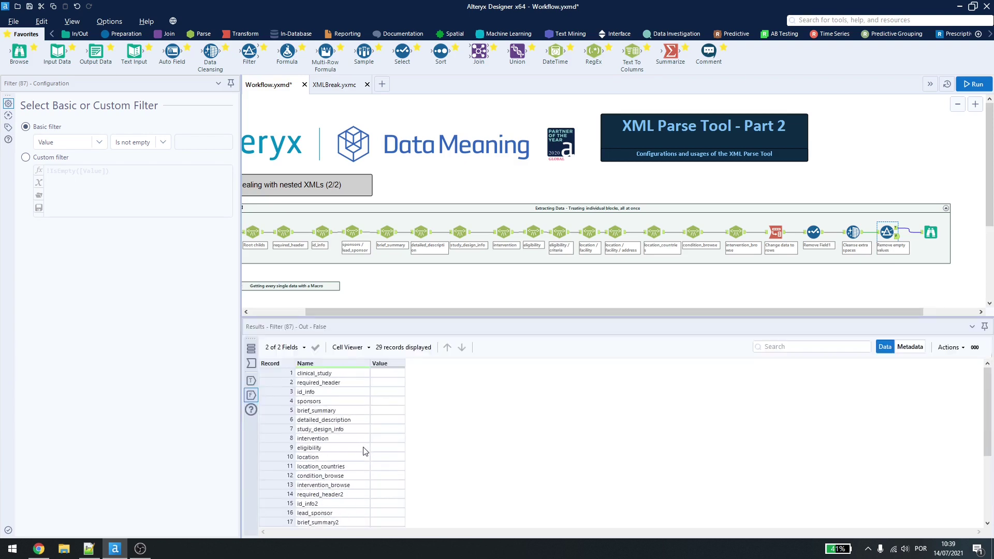
pyautogui.click(931, 232)
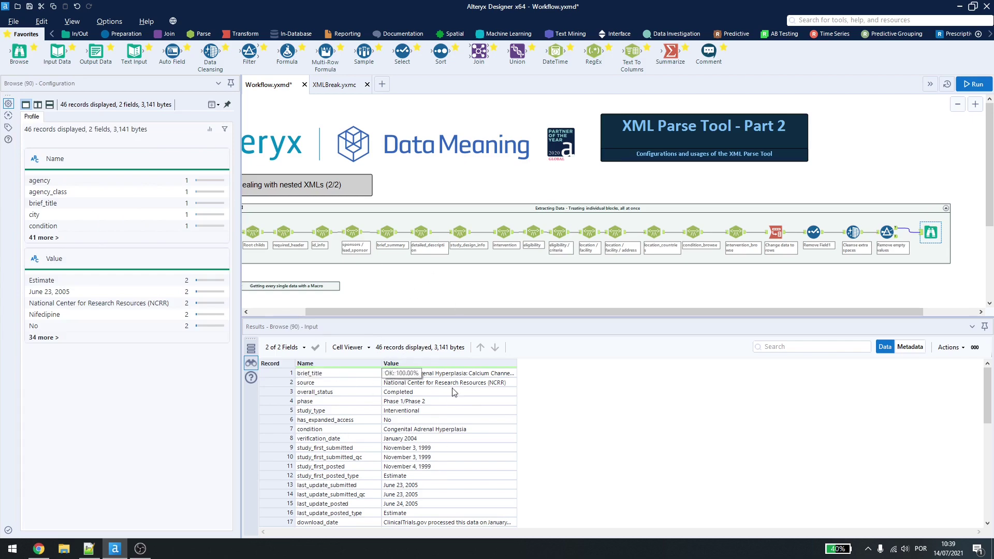
pyautogui.hotkey('alt', 'Tab')
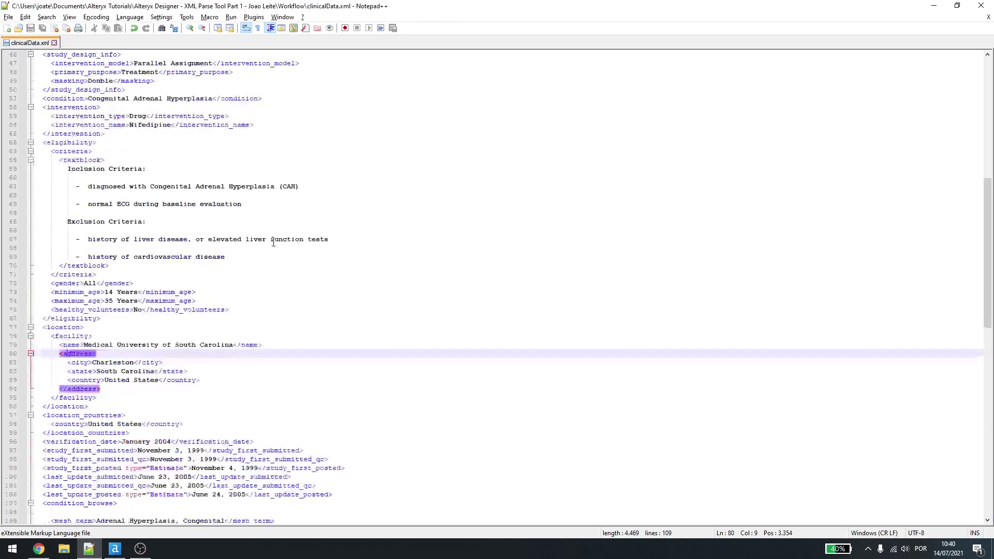
pyautogui.scroll(10, 189, 115)
pyautogui.click(151, 81)
pyautogui.click(158, 90)
pyautogui.scroll(-20, 140, 128)
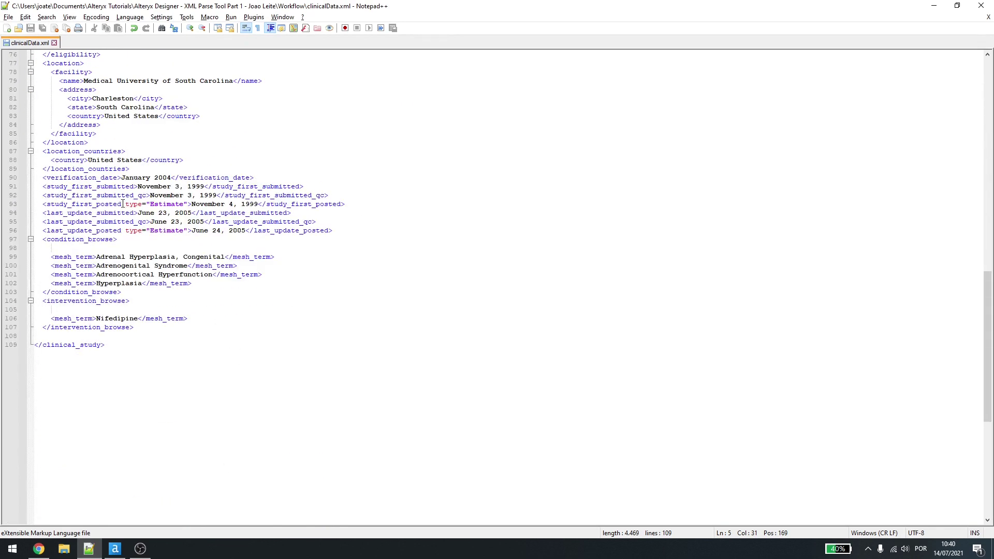
pyautogui.click(122, 203)
pyautogui.moveTo(130, 231); pyautogui.dragTo(187, 230)
pyautogui.hotkey('alt', 'Tab')
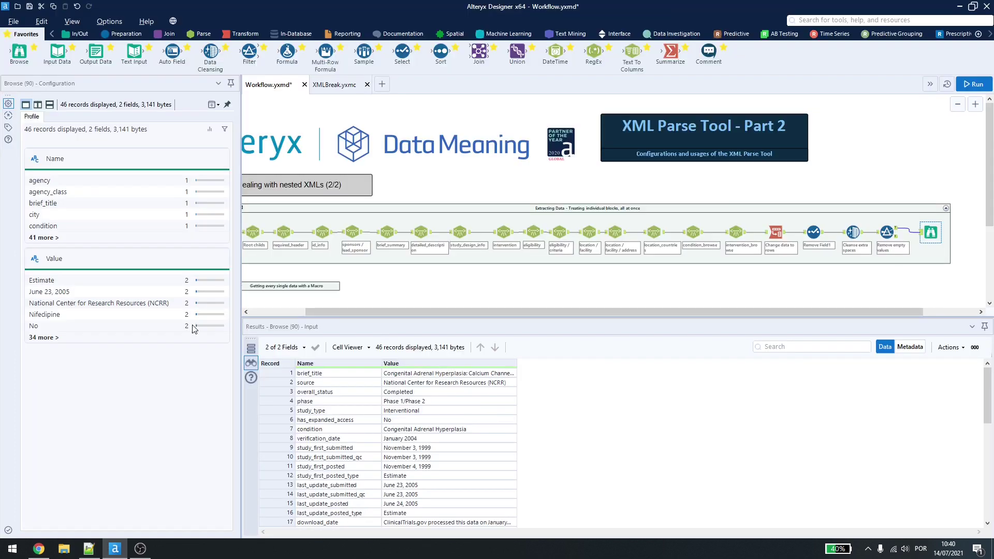
pyautogui.moveTo(657, 311); pyautogui.dragTo(585, 310)
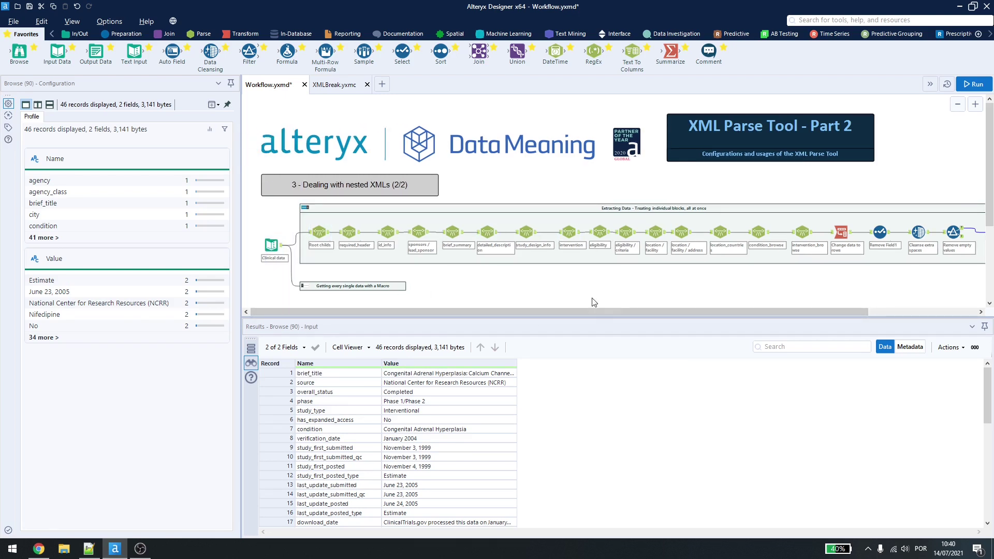
pyautogui.scroll(-1, 451, 242)
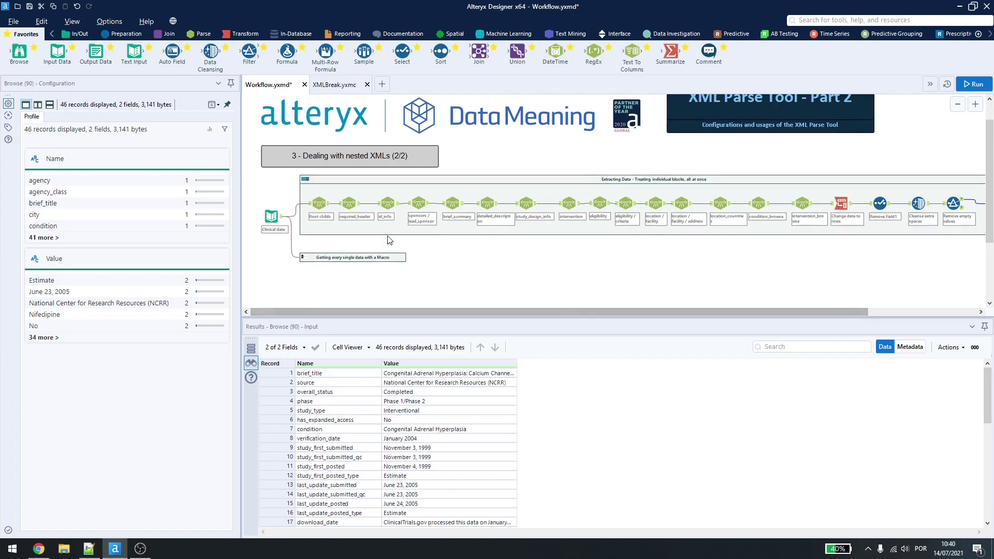
# Collapse the block-by-block extraction container, expand the macro container and run the workflow
pyautogui.click(305, 181)
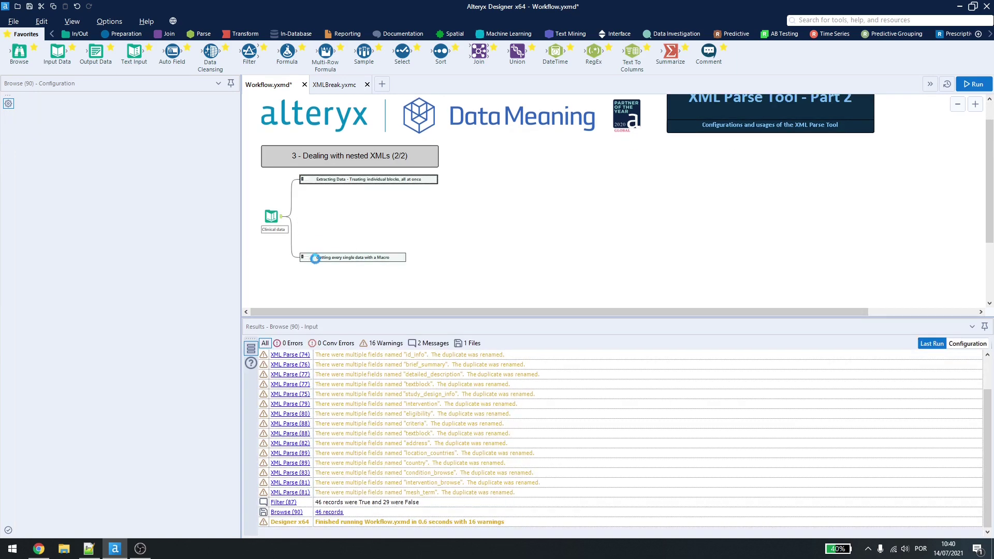
pyautogui.click(304, 257)
pyautogui.scroll(-1, 321, 259)
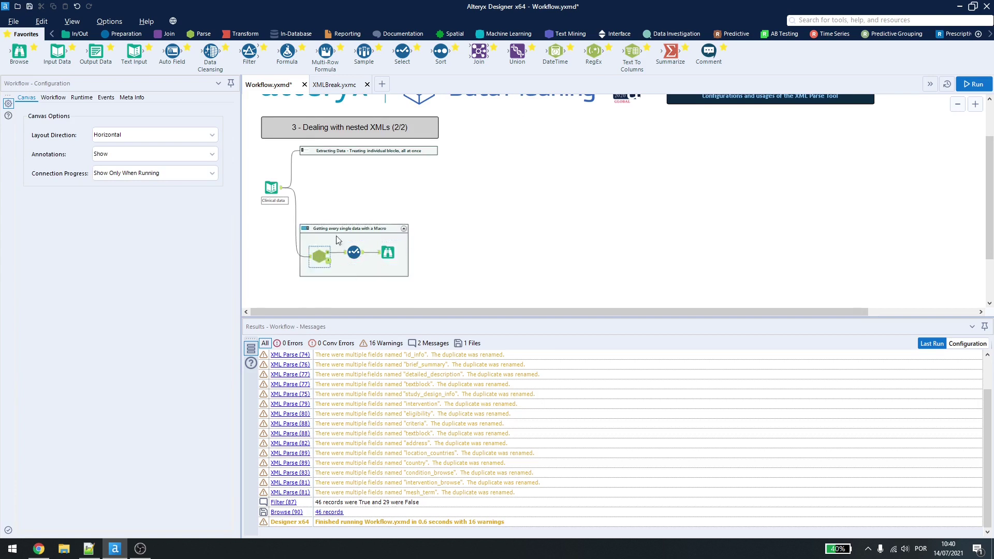
pyautogui.click(982, 86)
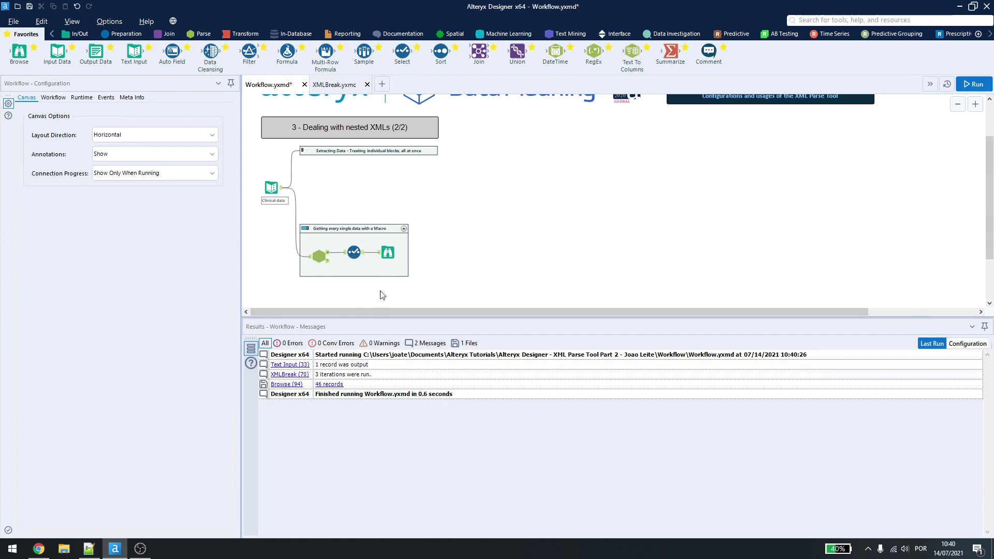
# Check the macro path's Select output, its final 46 records and the XMLBreak macro step
pyautogui.click(363, 259)
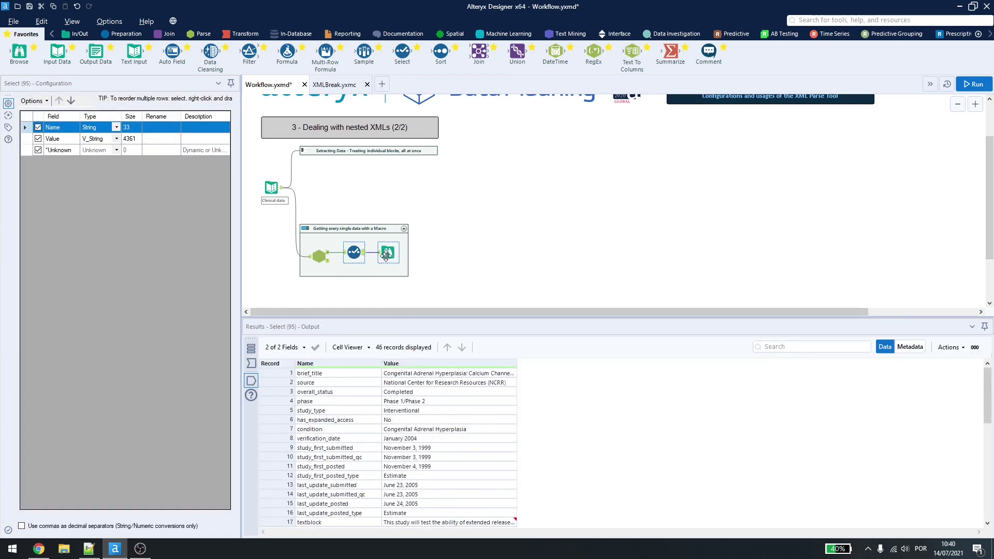
pyautogui.click(388, 252)
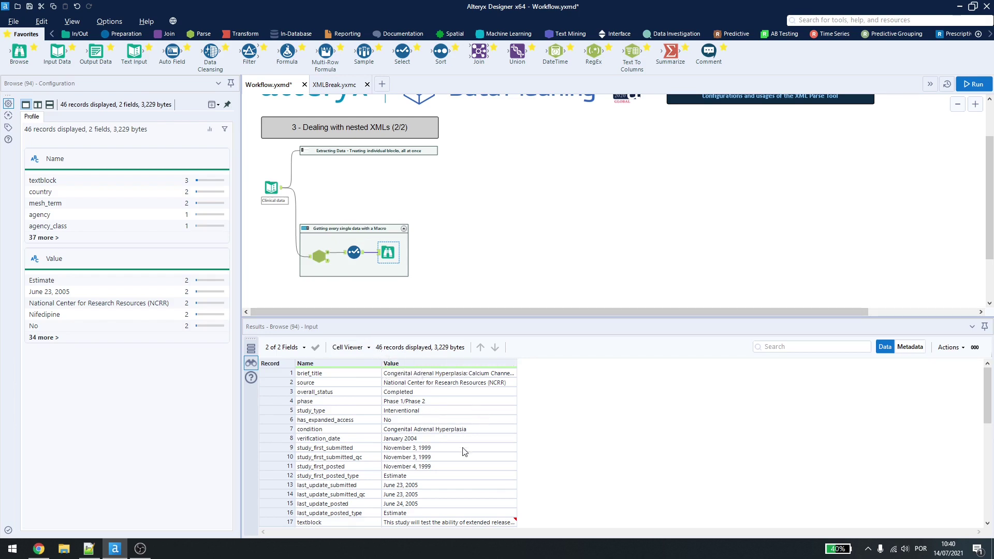
pyautogui.scroll(-10, 445, 469)
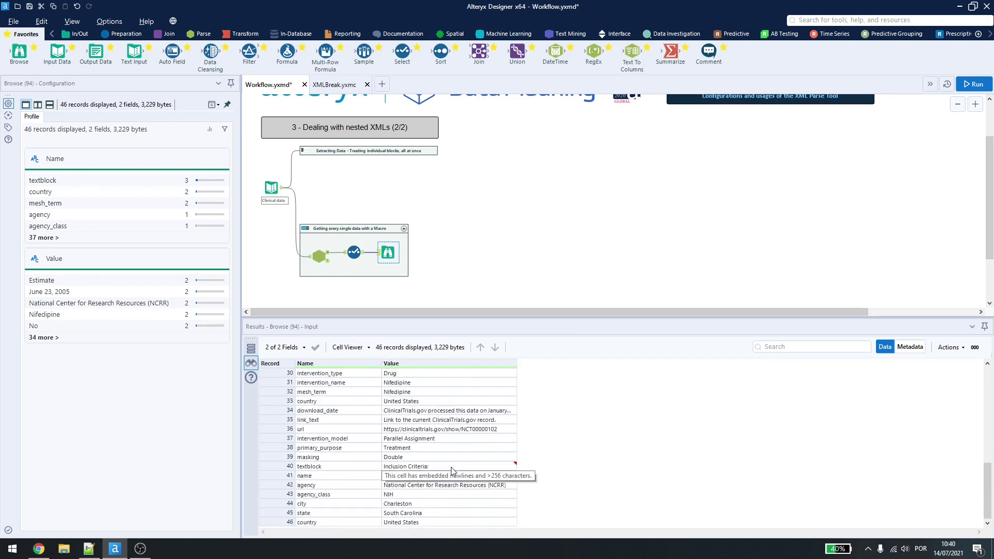
pyautogui.click(318, 246)
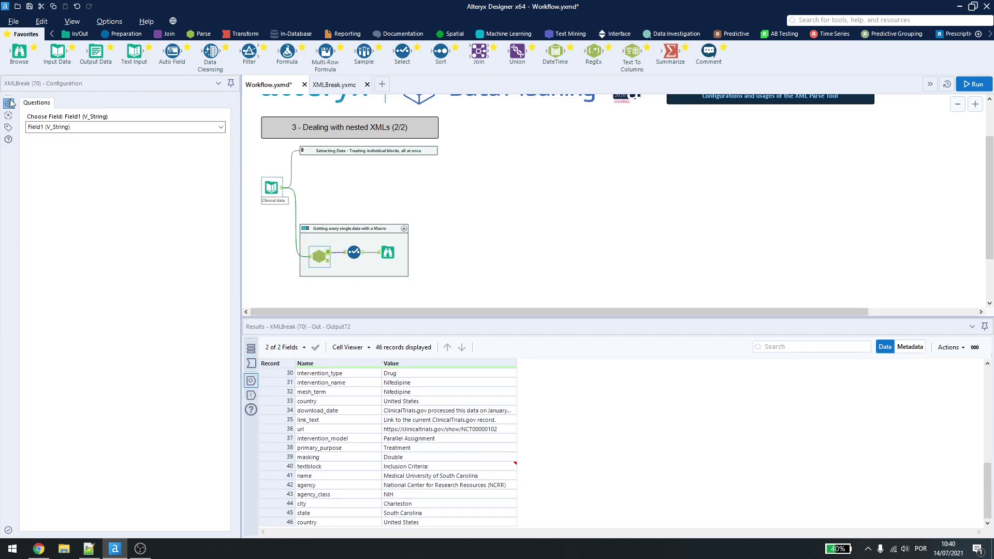
pyautogui.click(304, 100)
# Open XMLBreak.yxmc, check its sample clinical-study XML input, run it and view the 57-field root parse
pyautogui.click(334, 89)
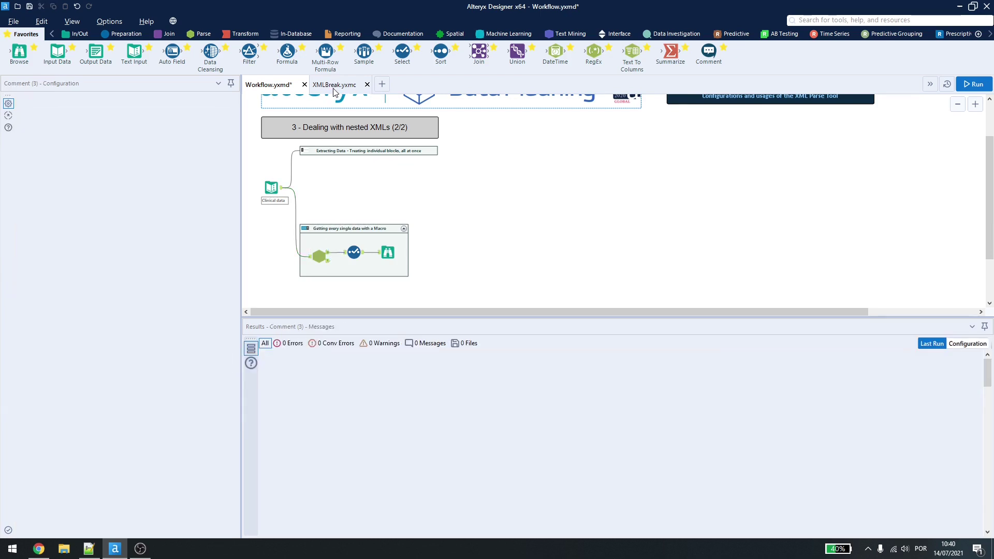
pyautogui.scroll(-2, 377, 210)
pyautogui.scroll(-2, 377, 209)
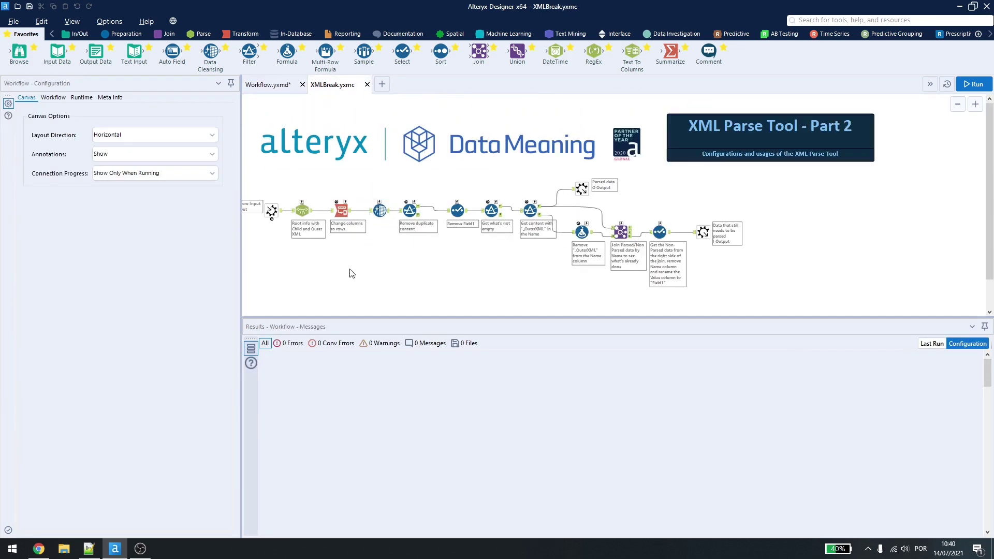
pyautogui.click(271, 210)
pyautogui.click(78, 128)
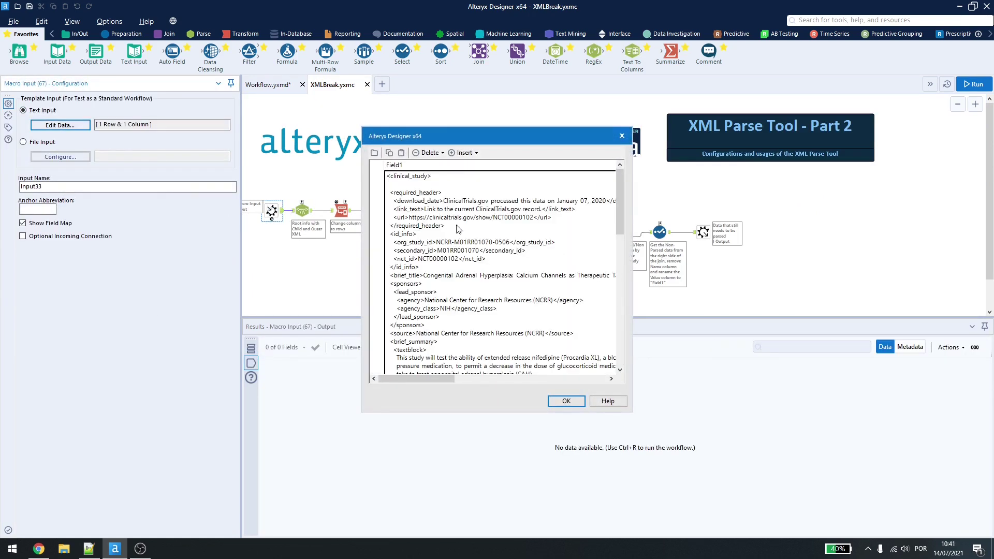
pyautogui.click(622, 136)
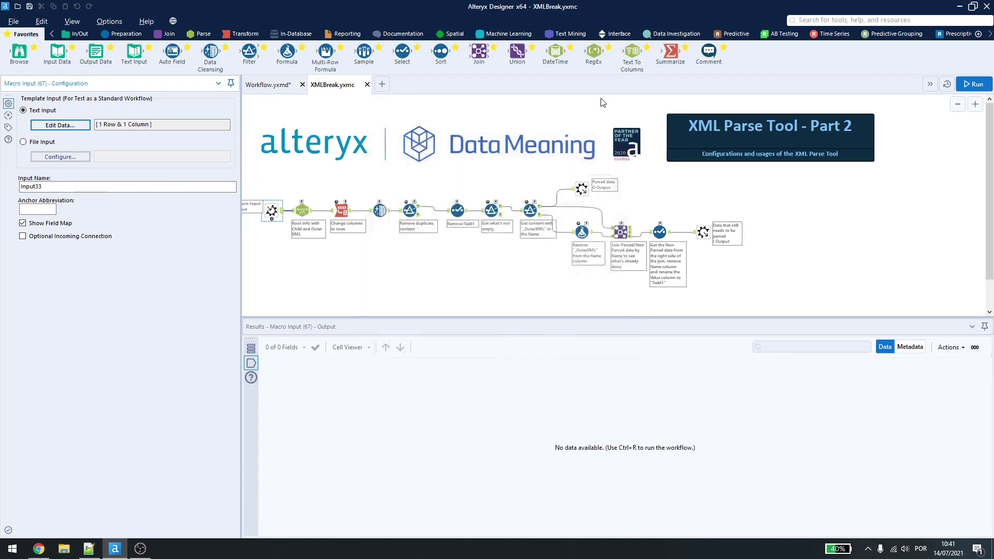
pyautogui.hotkey('ctrl', 'r')
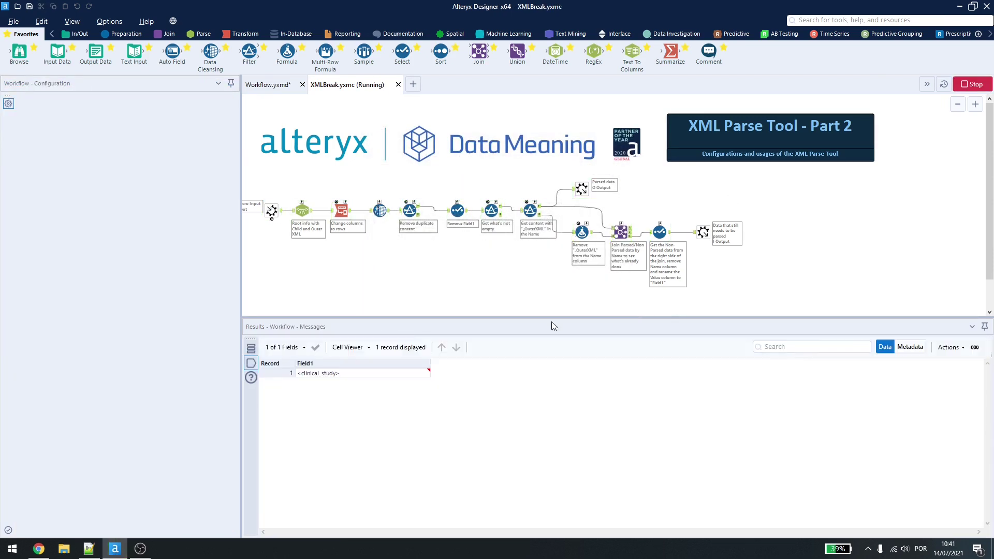
pyautogui.click(301, 210)
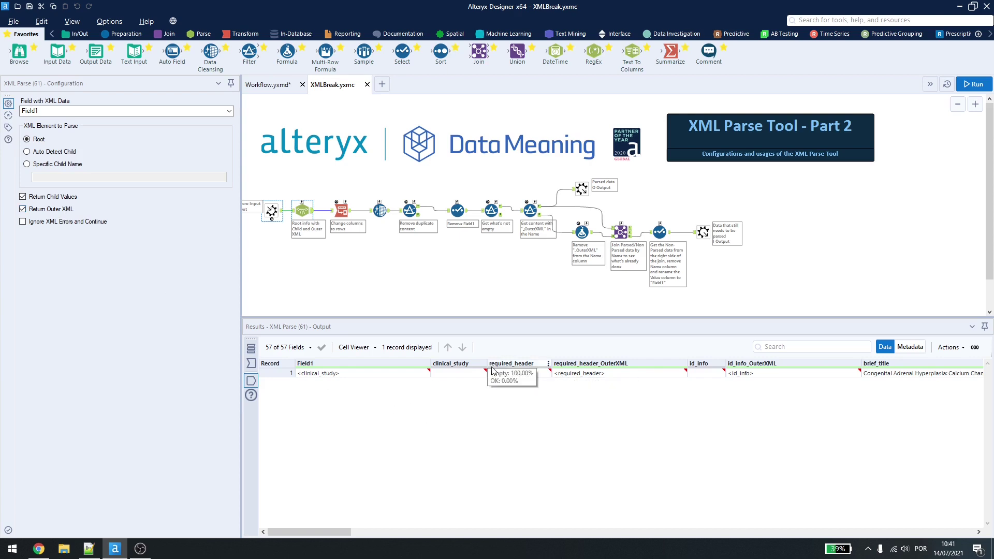
# Inspect record 1's id_info_OuterXML, brief_title and brief_title_OuterXML cells in the XML Parse output
pyautogui.moveTo(345, 533); pyautogui.dragTo(380, 533)
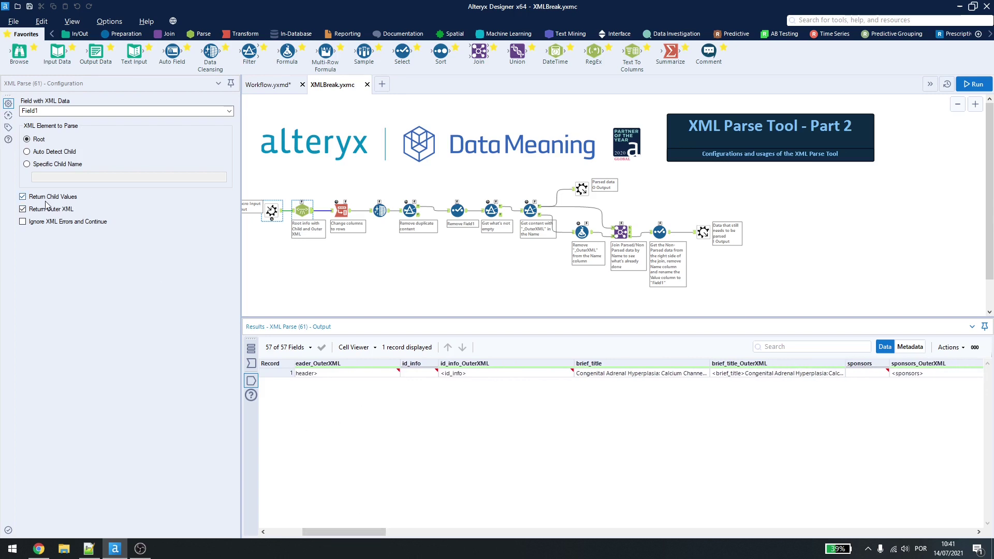
pyautogui.moveTo(414, 379)
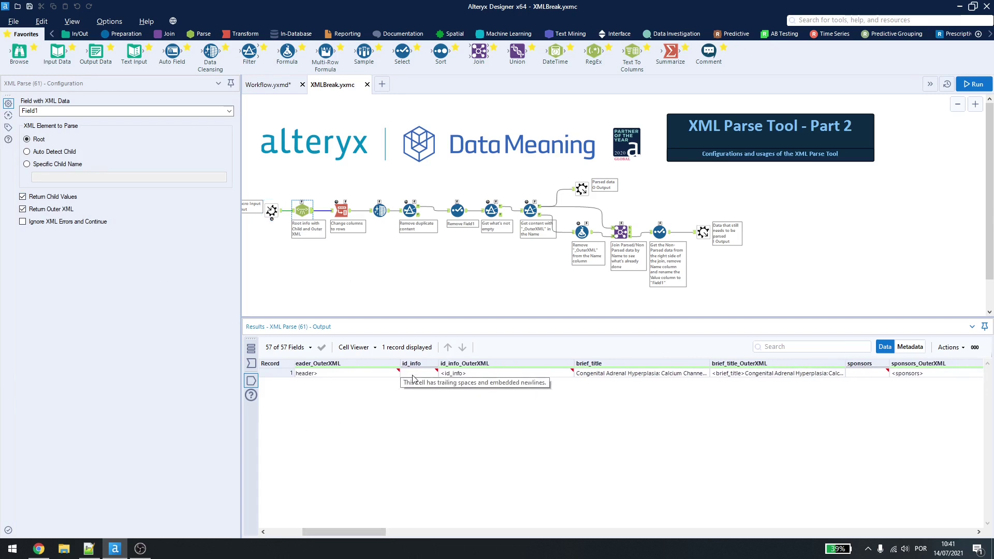
pyautogui.moveTo(466, 373)
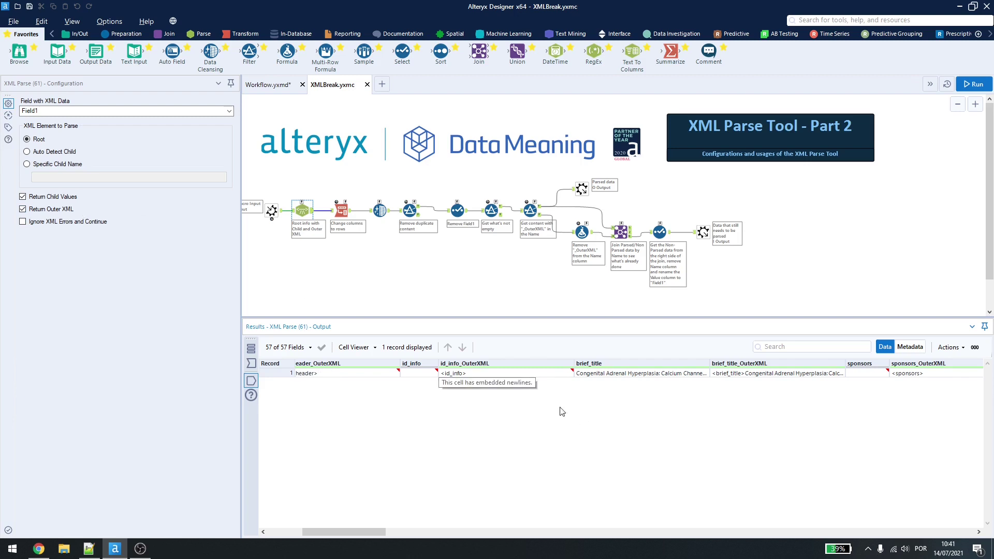
pyautogui.click(472, 374)
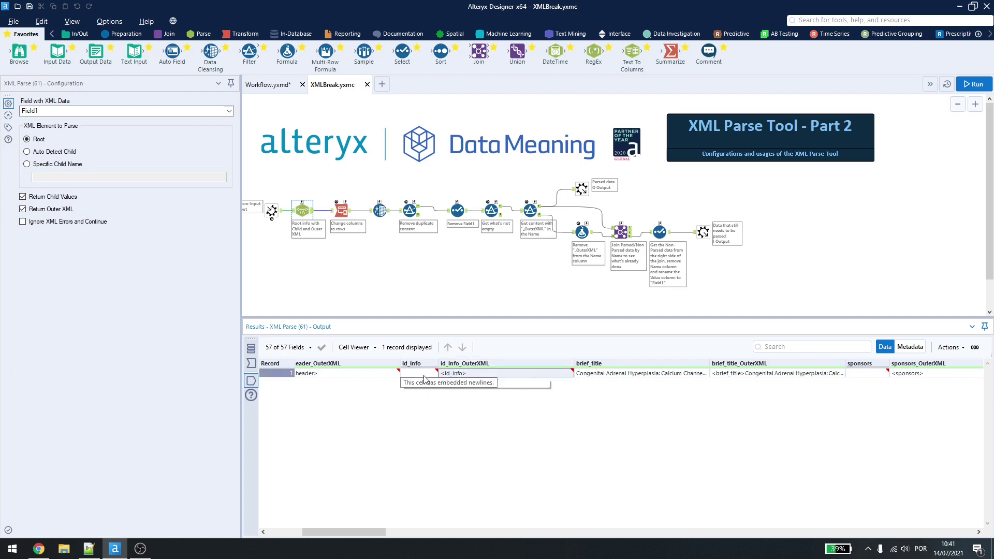
pyautogui.moveTo(419, 381)
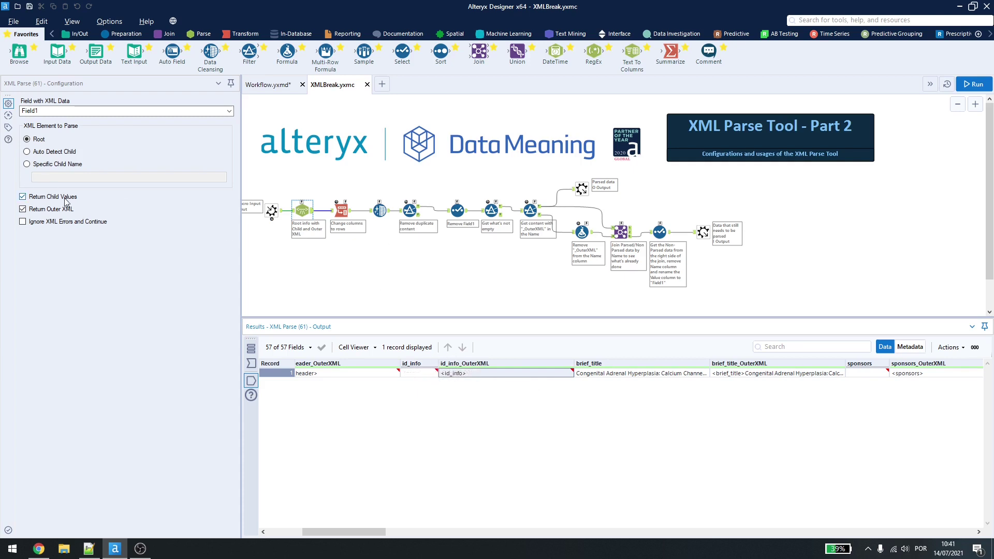
pyautogui.click(647, 374)
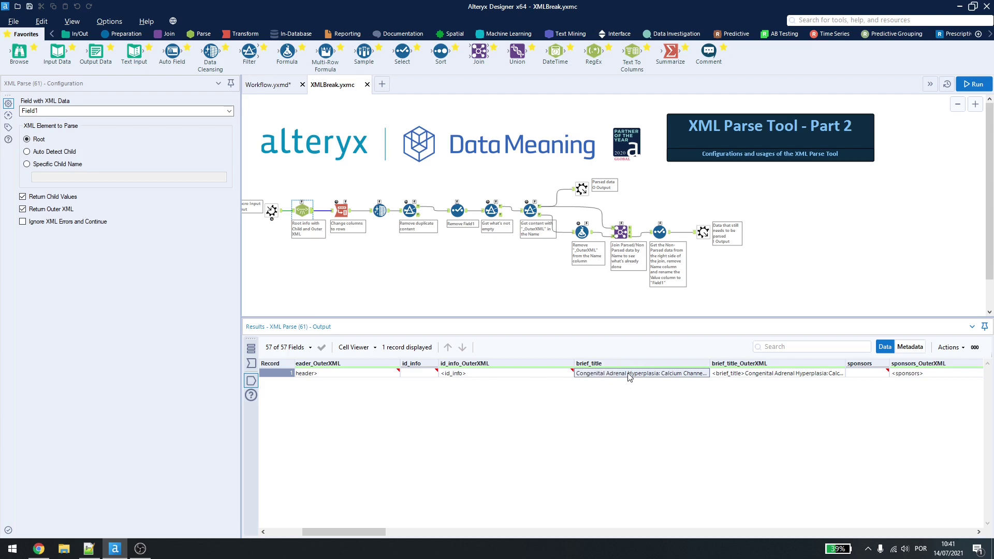
pyautogui.click(719, 374)
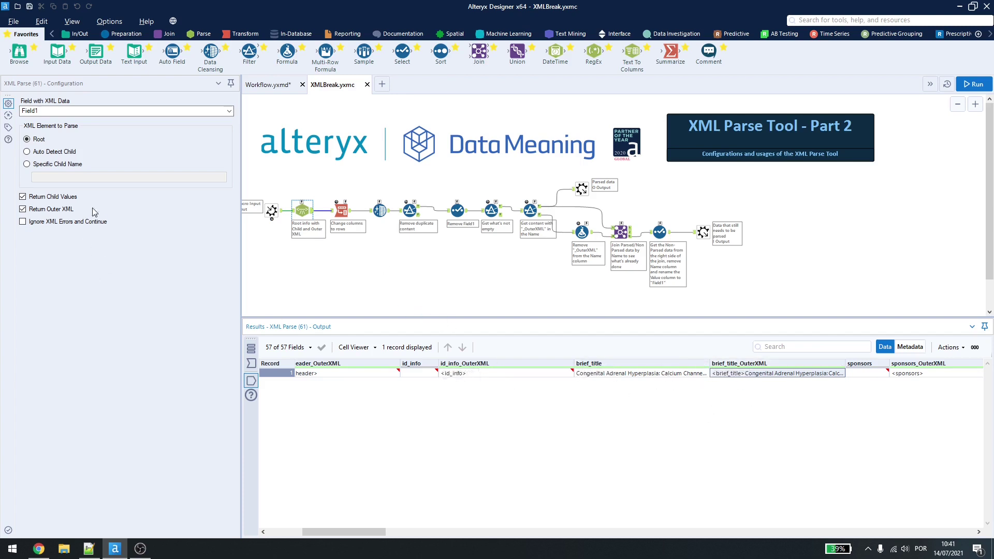
# Review the Change columns to rows output, the data cleansing step and the duplicate filter's results
pyautogui.click(341, 210)
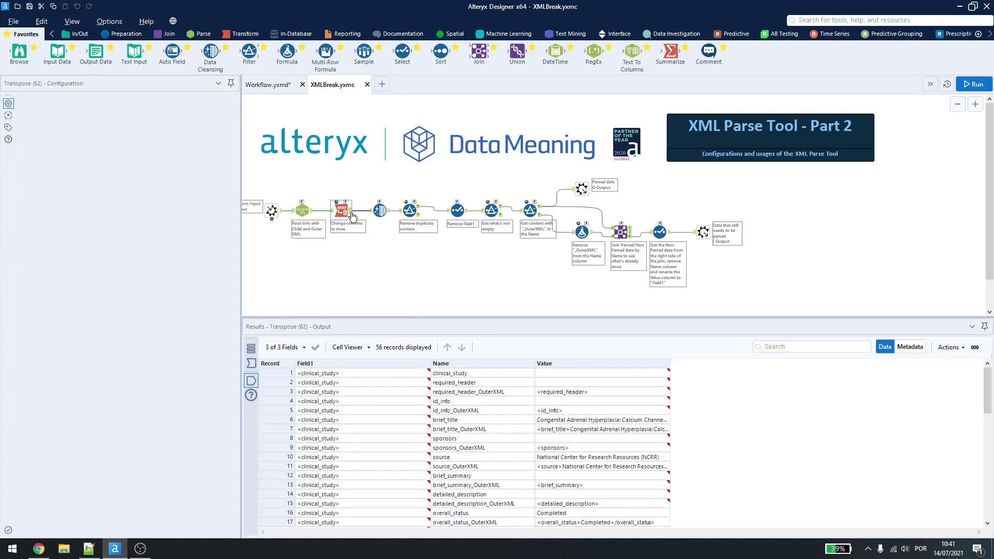
pyautogui.scroll(-13, 518, 419)
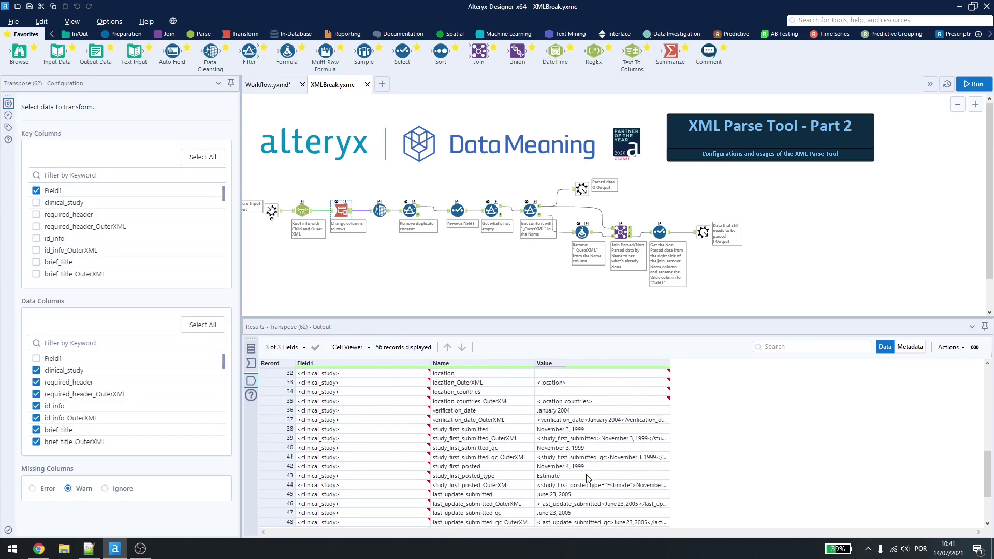
pyautogui.scroll(11, 522, 417)
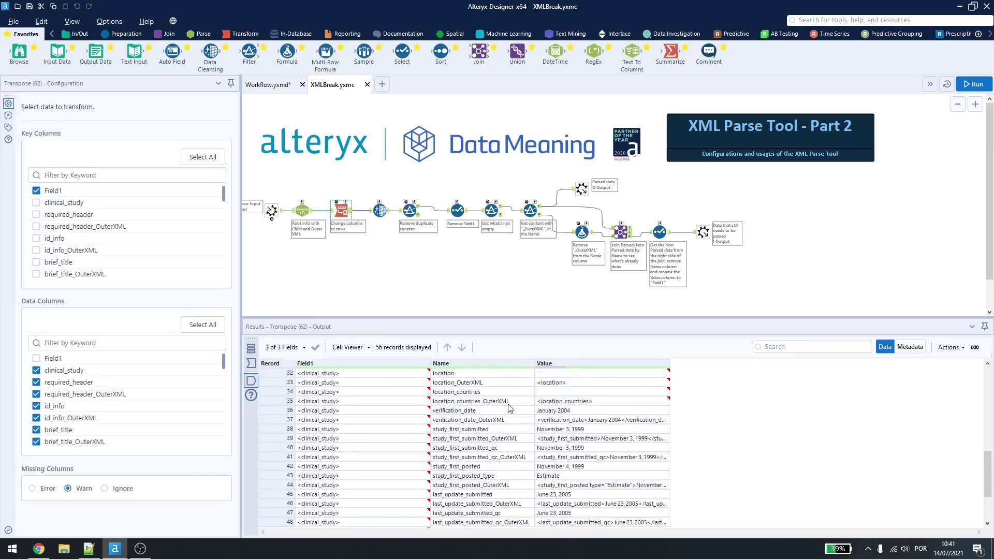
pyautogui.click(376, 205)
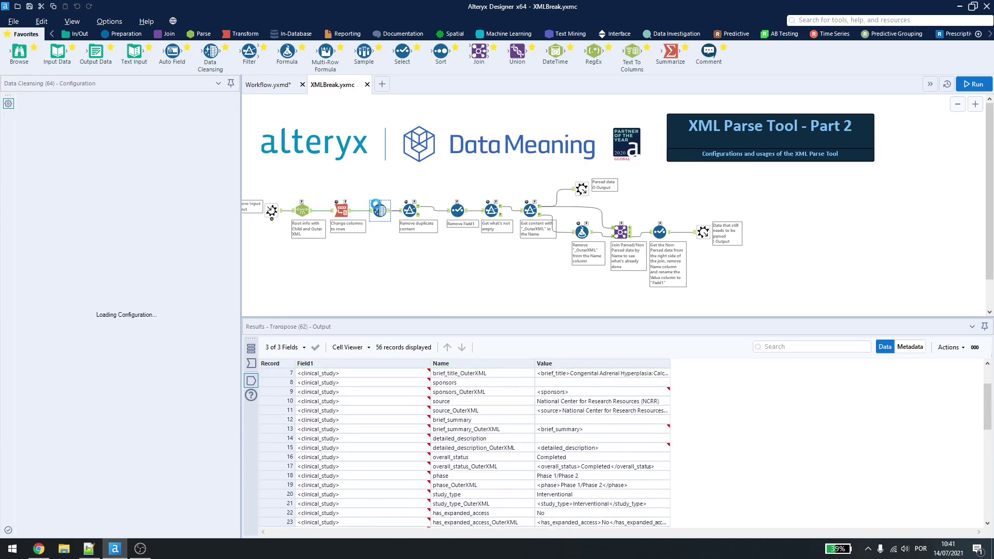
pyautogui.click(411, 210)
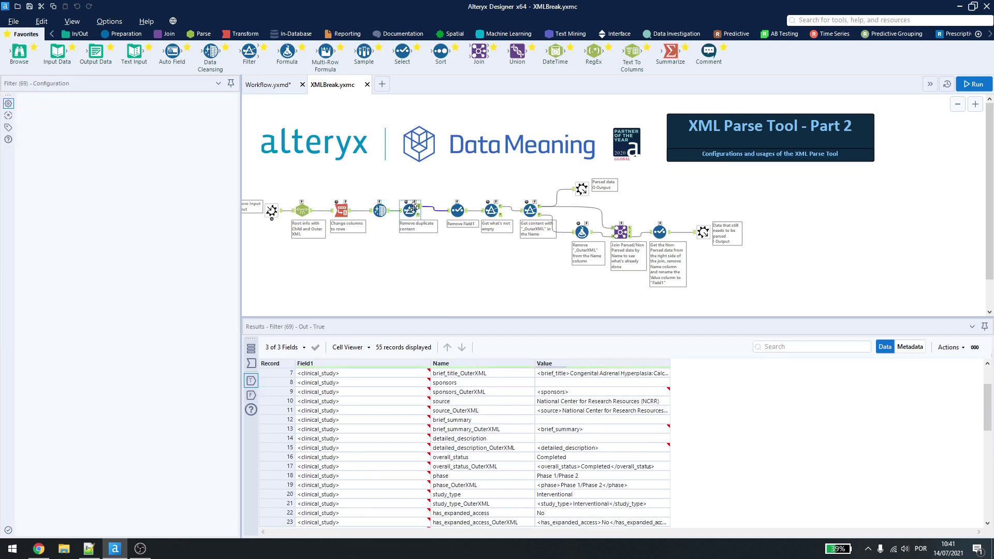
pyautogui.scroll(2, 455, 383)
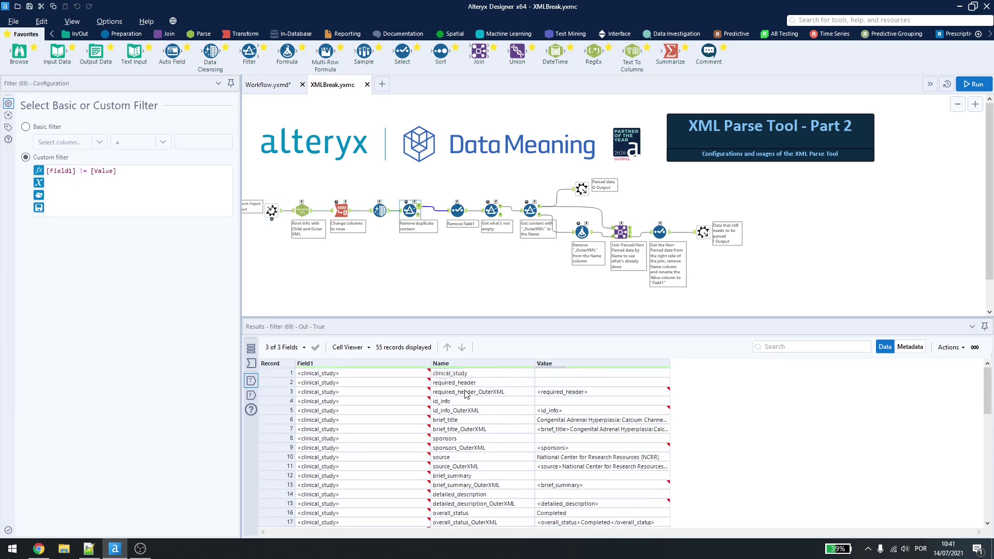
# Compare Field1, Name and Value for records 1 and 56 in the filter's 56-row input
pyautogui.click(403, 214)
pyautogui.click(362, 377)
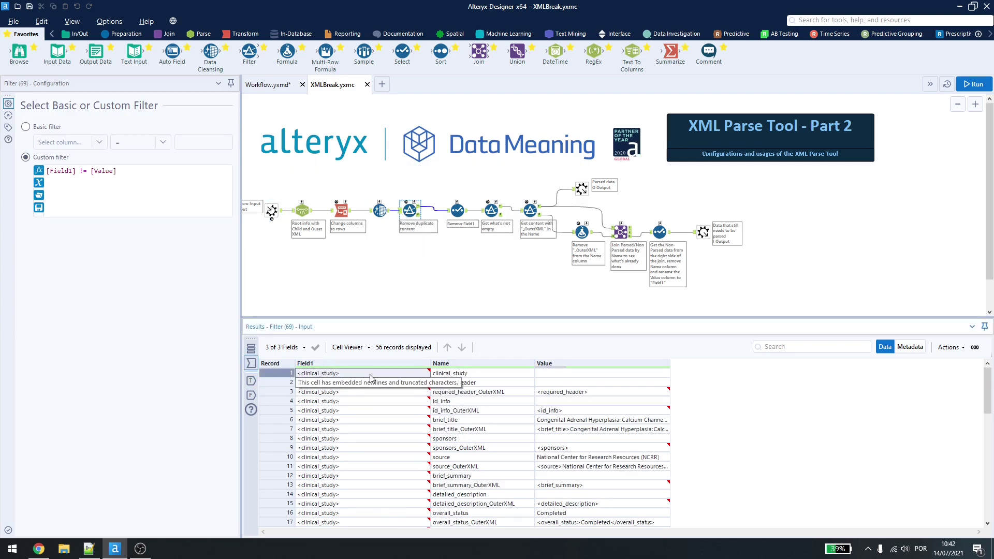
pyautogui.click(458, 377)
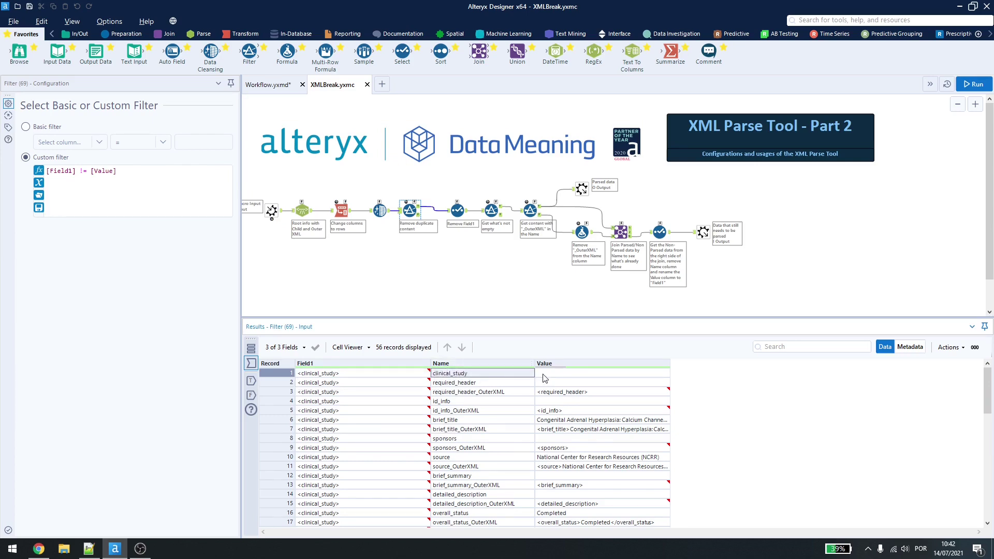
pyautogui.press('Right')
pyautogui.scroll(-13, 444, 390)
pyautogui.click(366, 523)
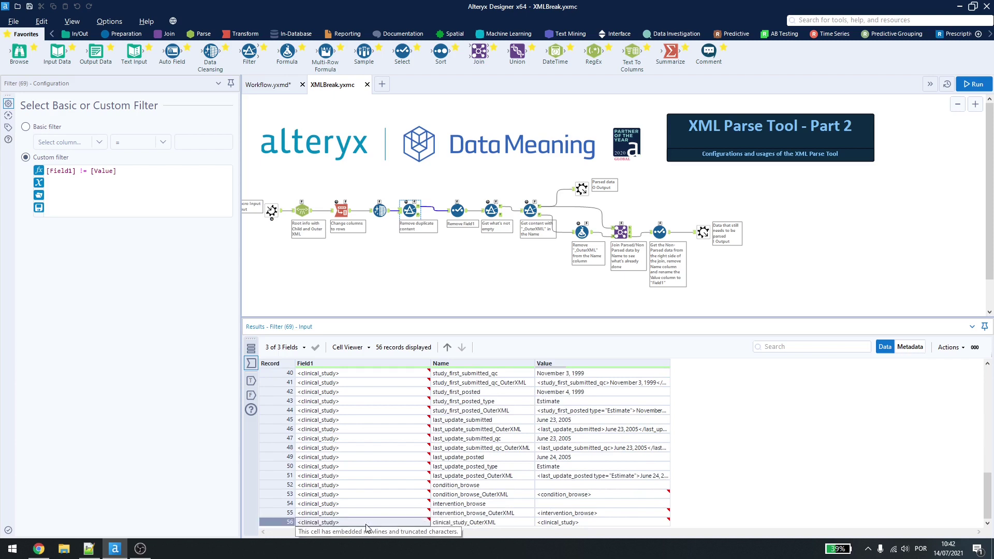
pyautogui.click(463, 524)
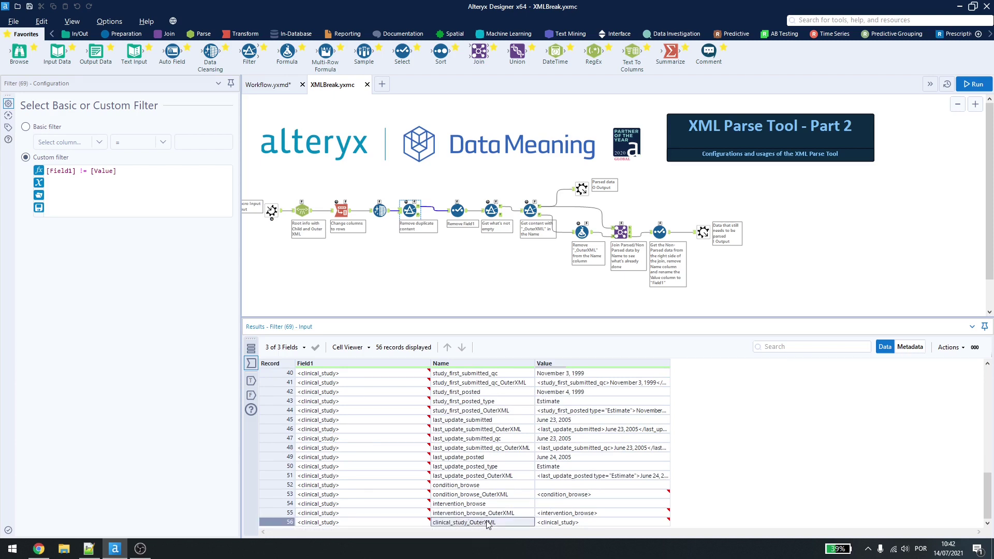
pyautogui.click(555, 522)
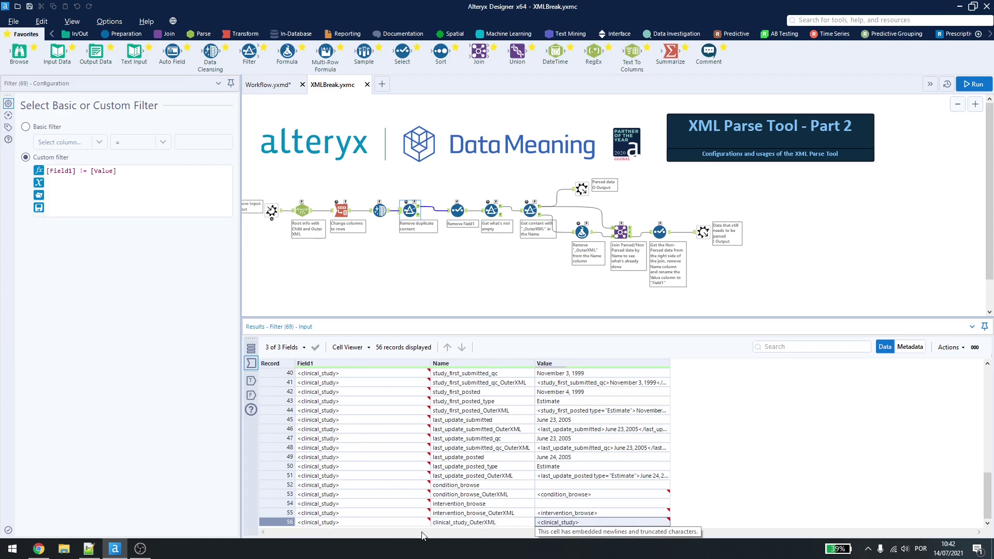
pyautogui.click(409, 523)
pyautogui.click(555, 522)
pyautogui.click(421, 523)
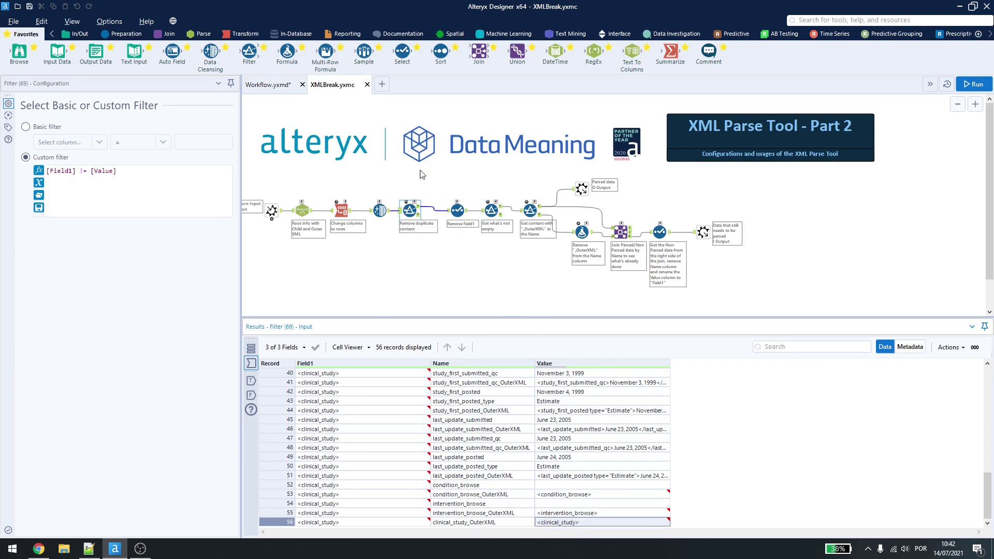
# Check the Remove Field1 output and the not-empty filter's 42 kept and 13 empty rows
pyautogui.click(460, 211)
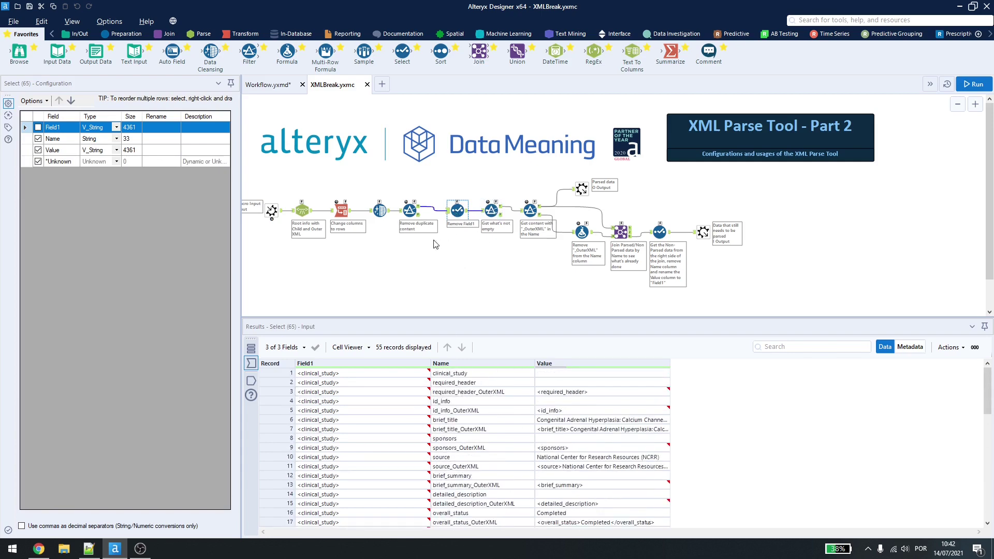
pyautogui.click(467, 211)
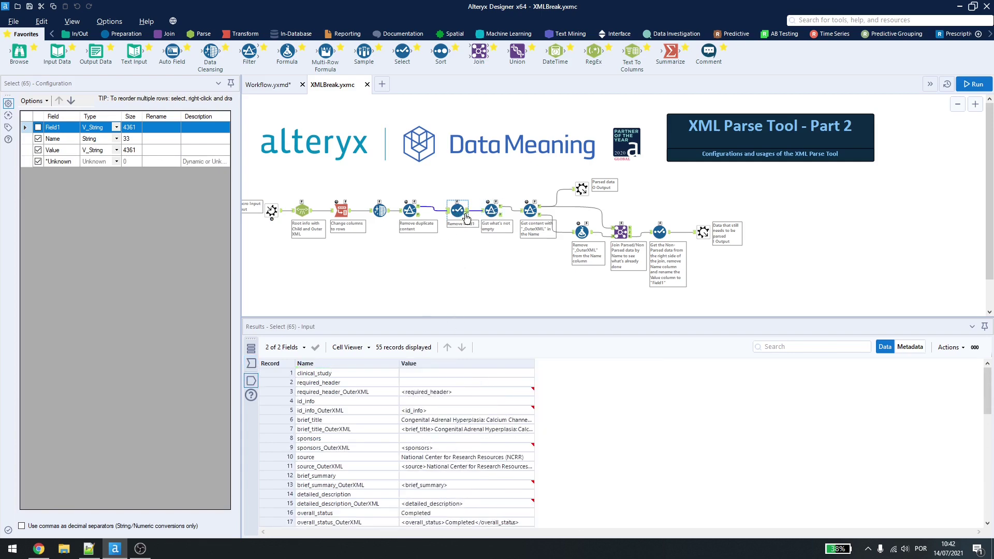
pyautogui.click(491, 204)
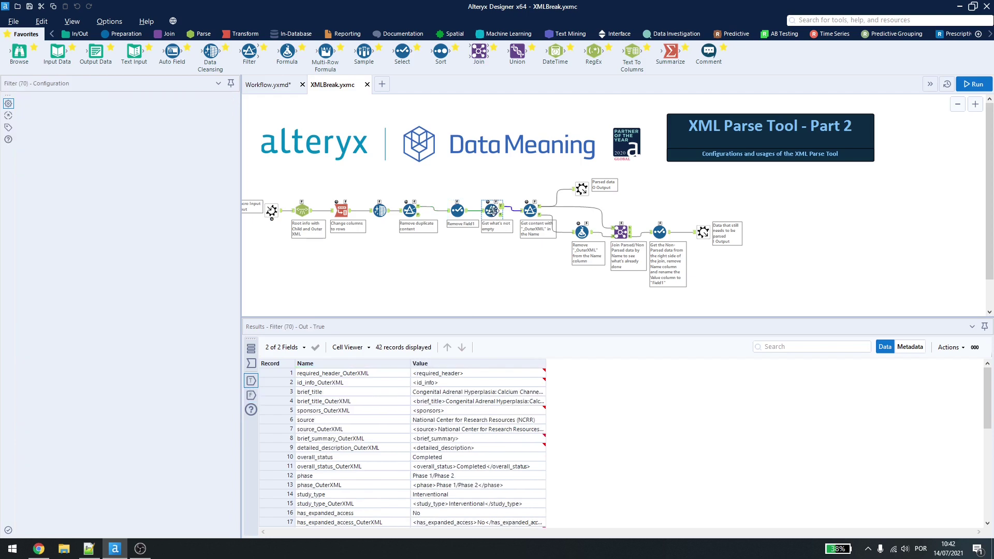
pyautogui.click(501, 214)
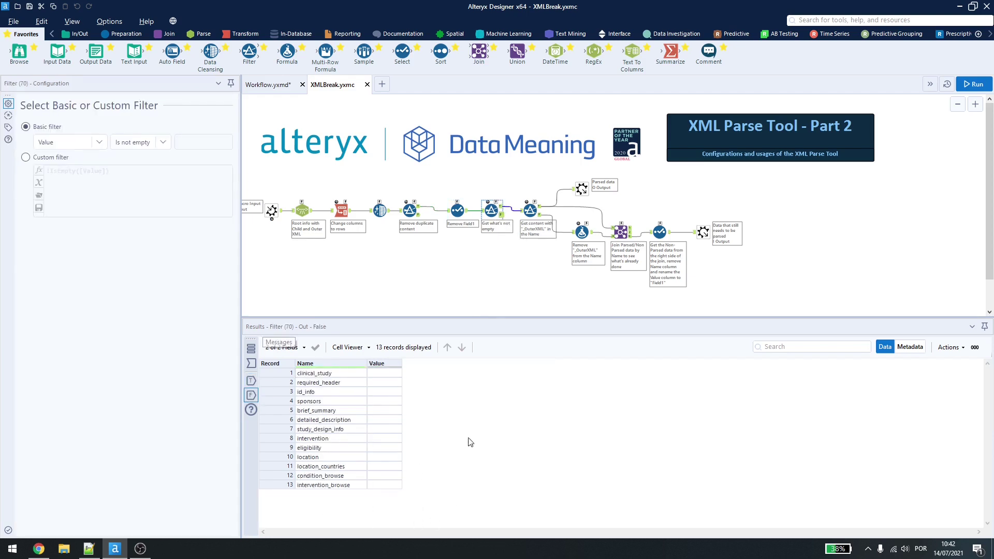
pyautogui.click(502, 208)
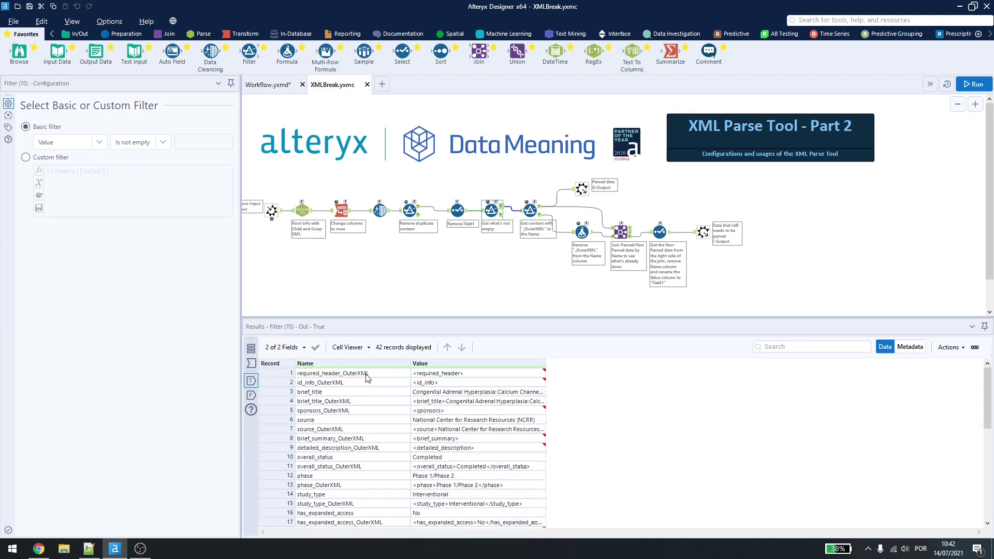
pyautogui.click(310, 393)
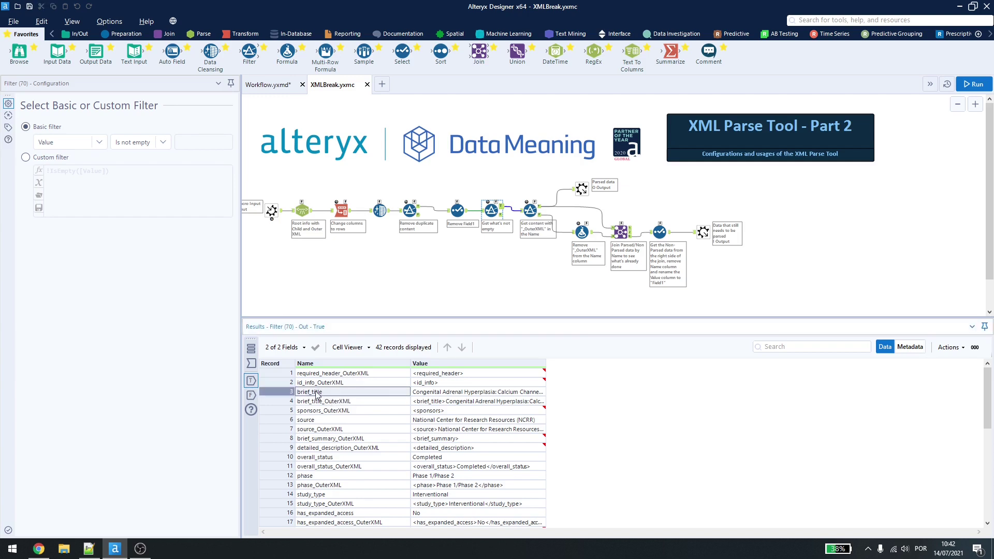
pyautogui.click(420, 395)
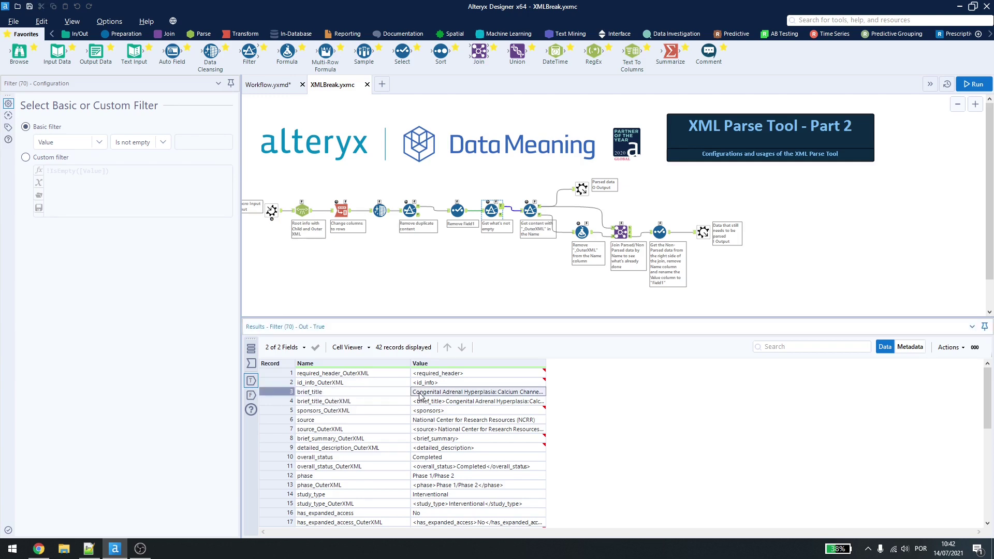
# Compare the OuterXML name filter's 16 passing rows with its 26 rejected _OuterXML rows
pyautogui.click(530, 208)
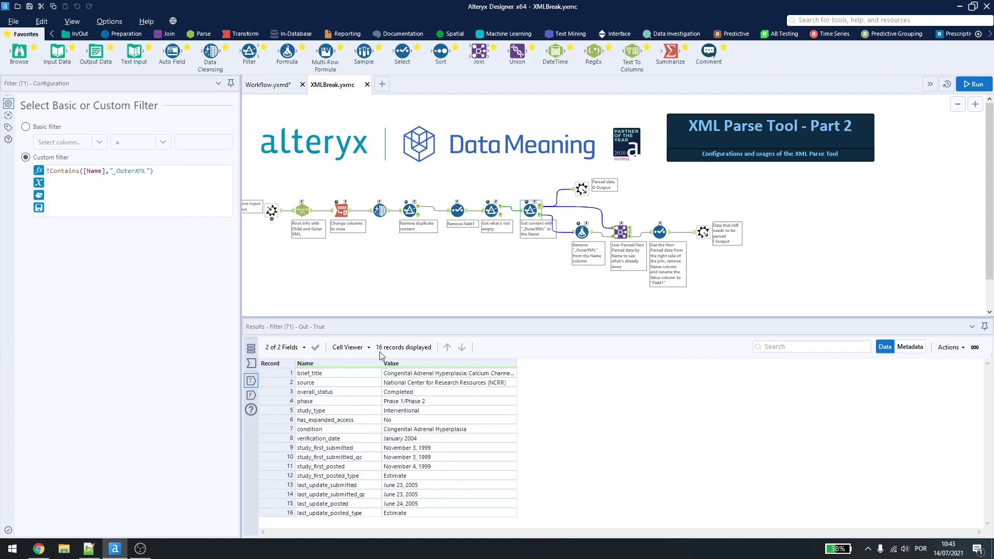
pyautogui.click(540, 215)
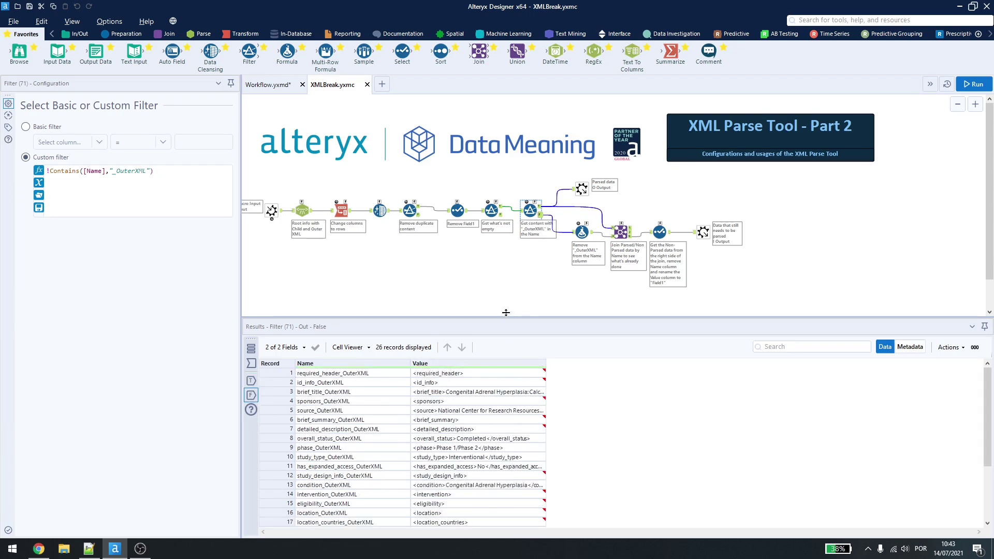
pyautogui.moveTo(506, 307); pyautogui.dragTo(505, 287)
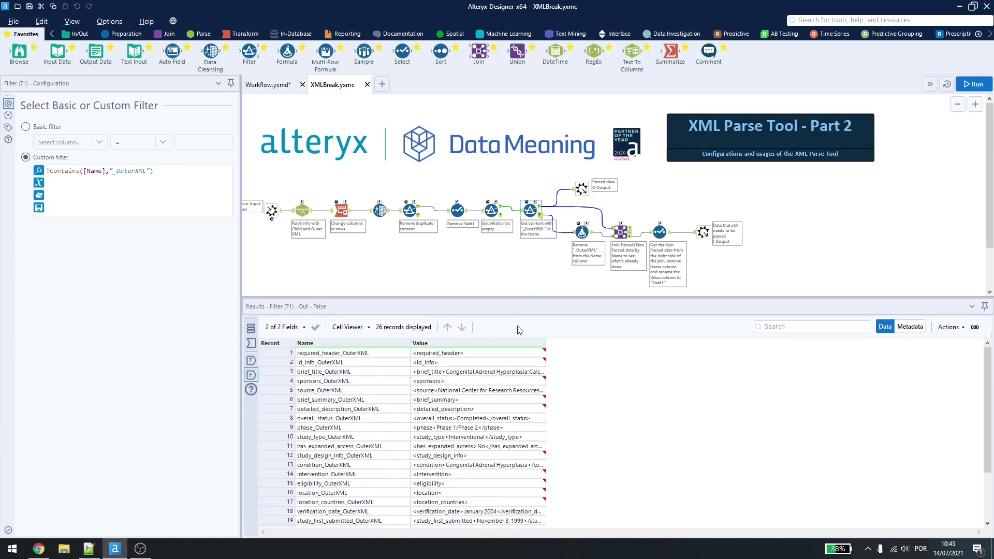
pyautogui.click(540, 207)
pyautogui.click(322, 354)
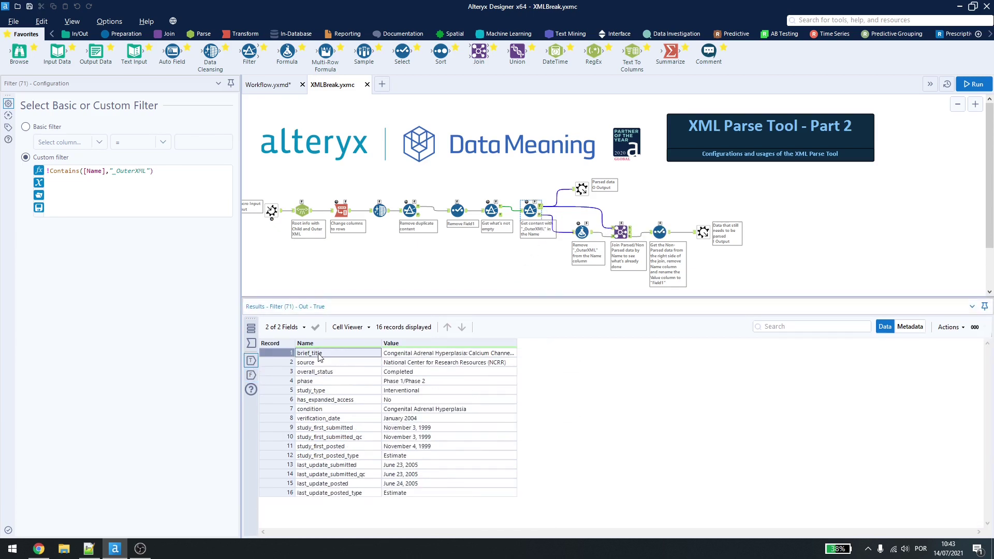
pyautogui.click(390, 355)
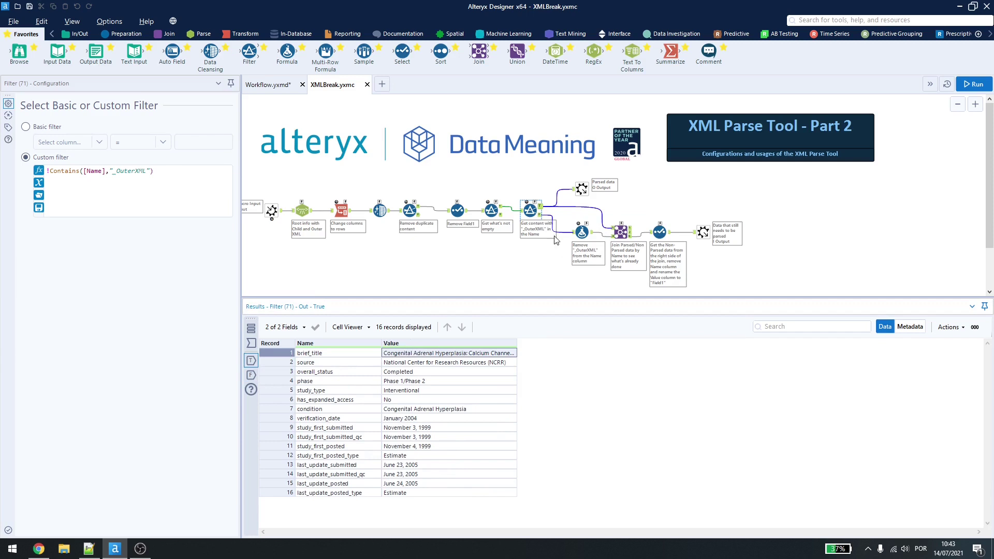
pyautogui.click(540, 215)
pyautogui.click(330, 382)
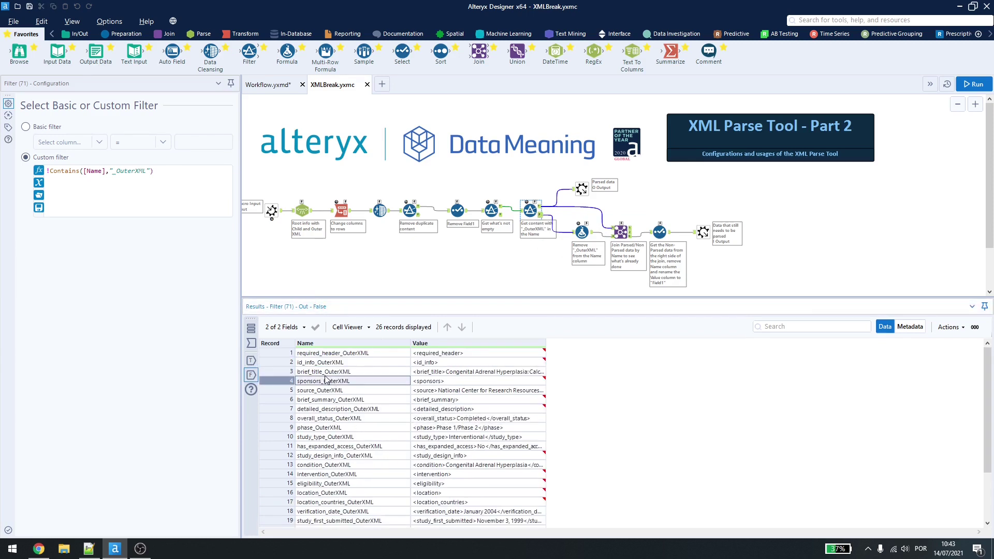
pyautogui.click(327, 373)
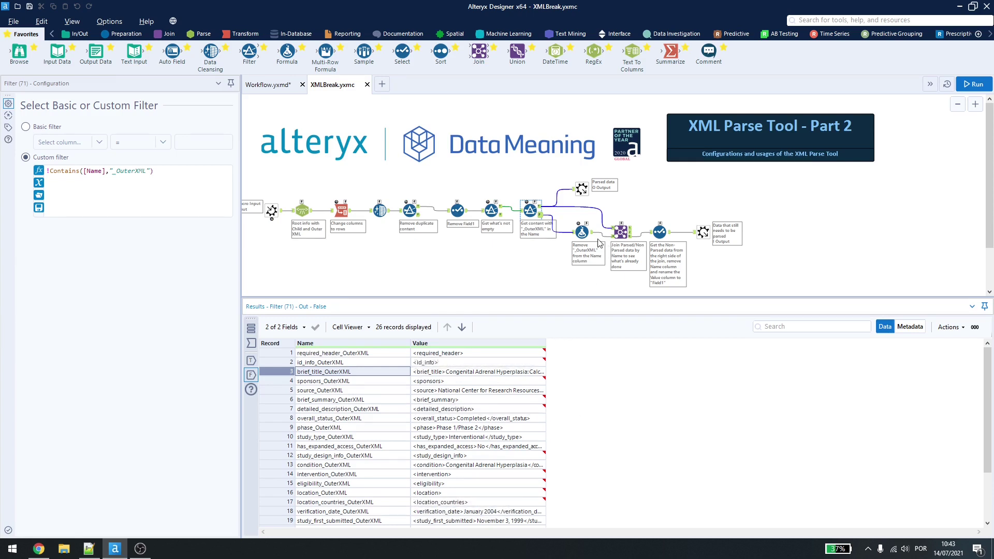
# Review the Replace([Name], "_OuterXML", "") formula, the Name join's matches, and its 12 unmatched records
pyautogui.click(582, 233)
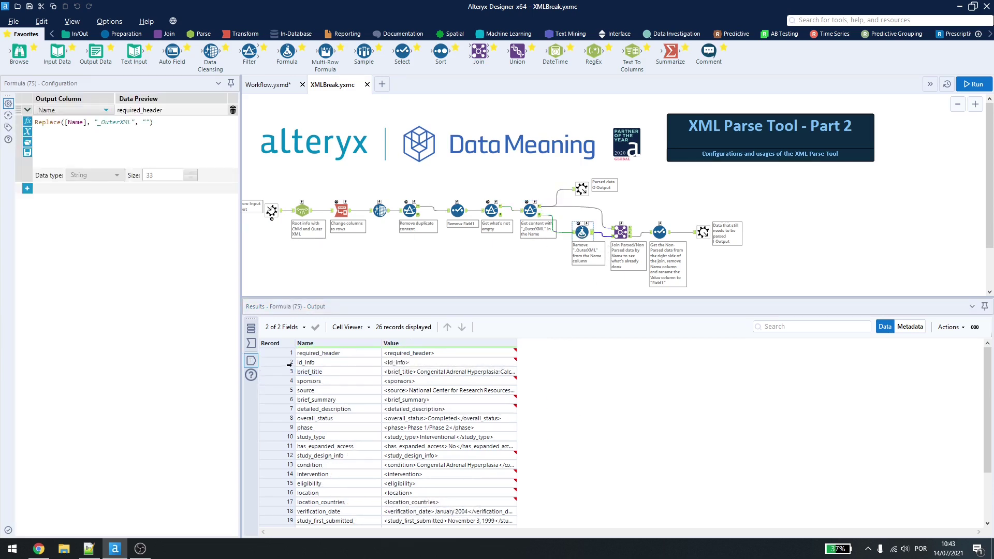
pyautogui.moveTo(96, 122); pyautogui.dragTo(131, 122)
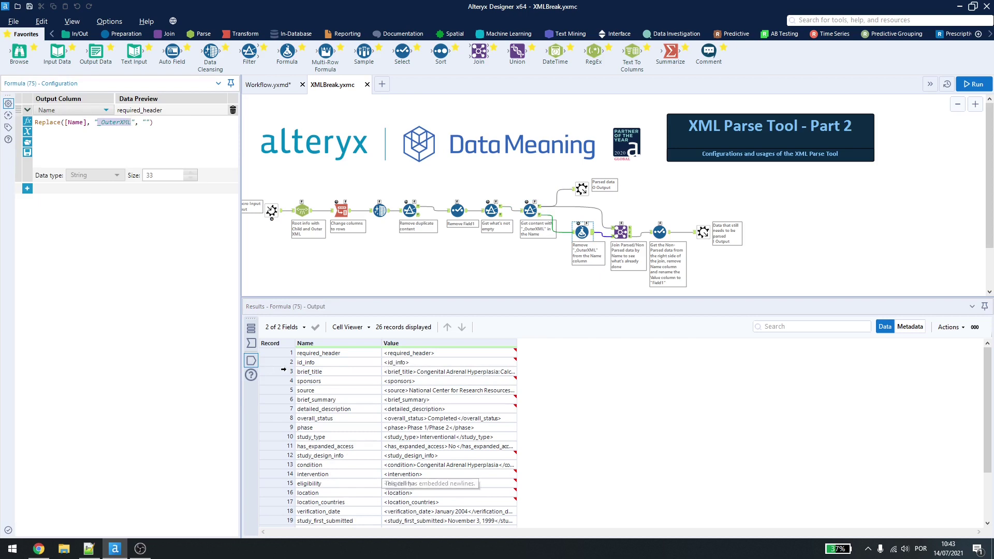
pyautogui.click(621, 232)
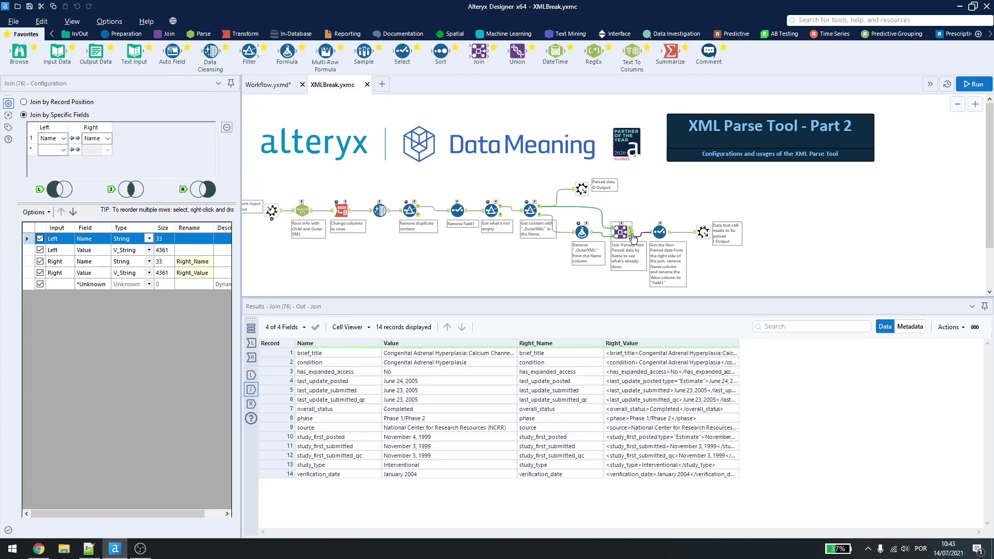
pyautogui.click(326, 355)
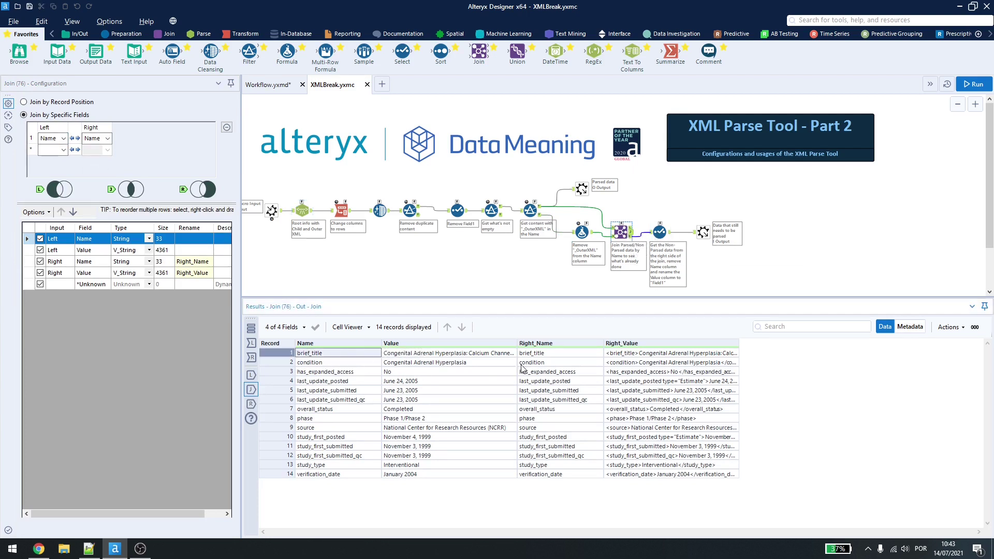
pyautogui.click(555, 355)
pyautogui.click(353, 356)
pyautogui.click(425, 353)
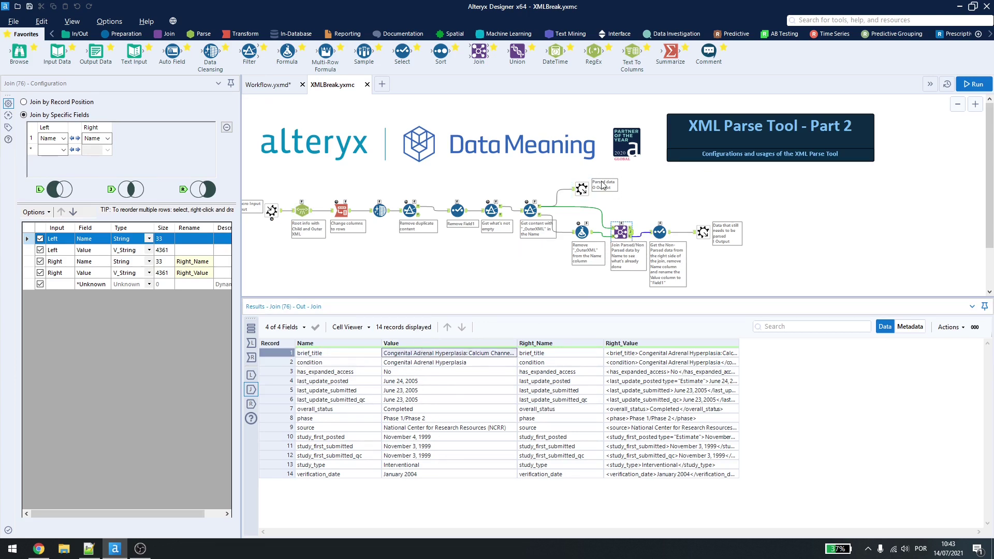
pyautogui.click(638, 355)
pyautogui.click(491, 362)
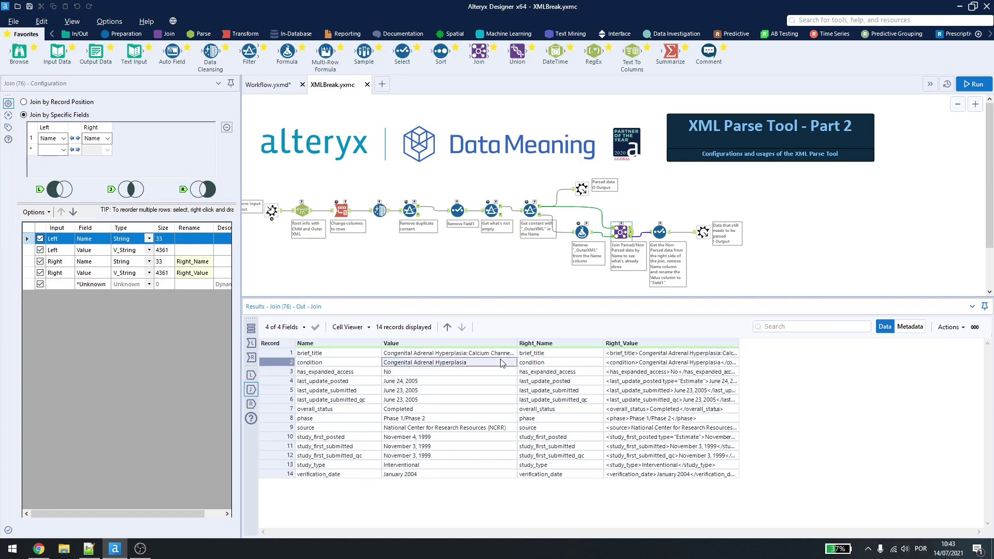
pyautogui.click(631, 242)
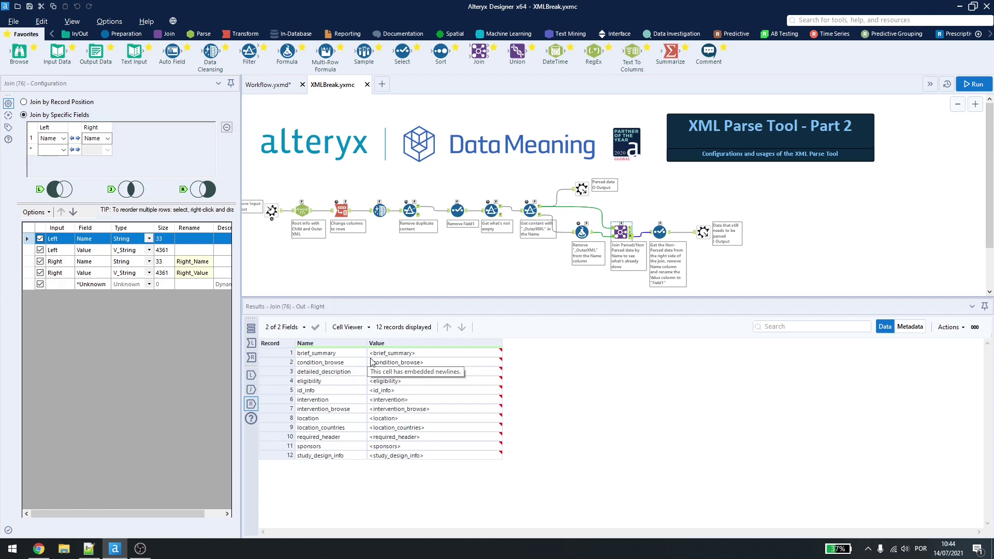
# Check the Value-to-Field1 Select and input XML, then view its metadata: Field1, V_String, 4361
pyautogui.click(664, 234)
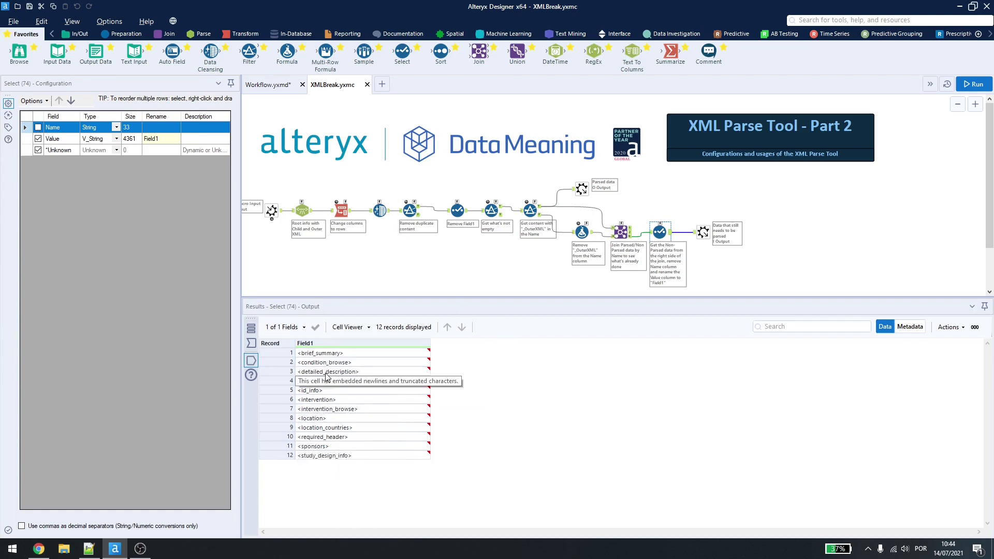
pyautogui.click(271, 210)
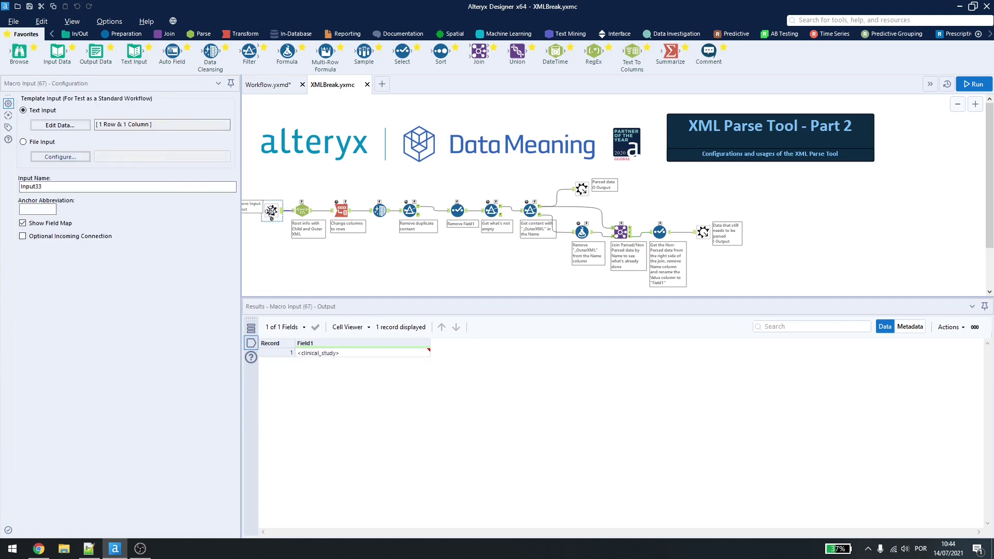
pyautogui.click(60, 125)
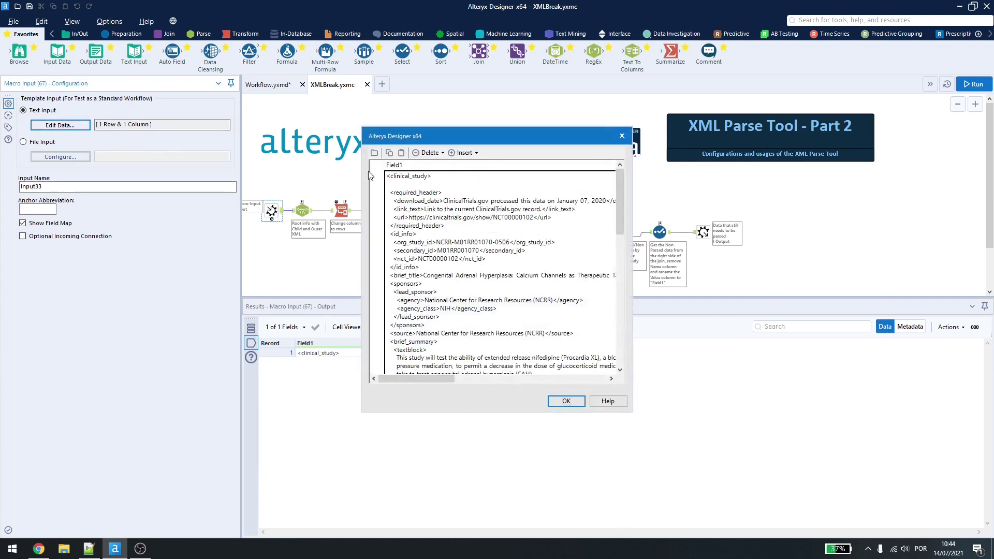
pyautogui.click(622, 136)
pyautogui.click(659, 232)
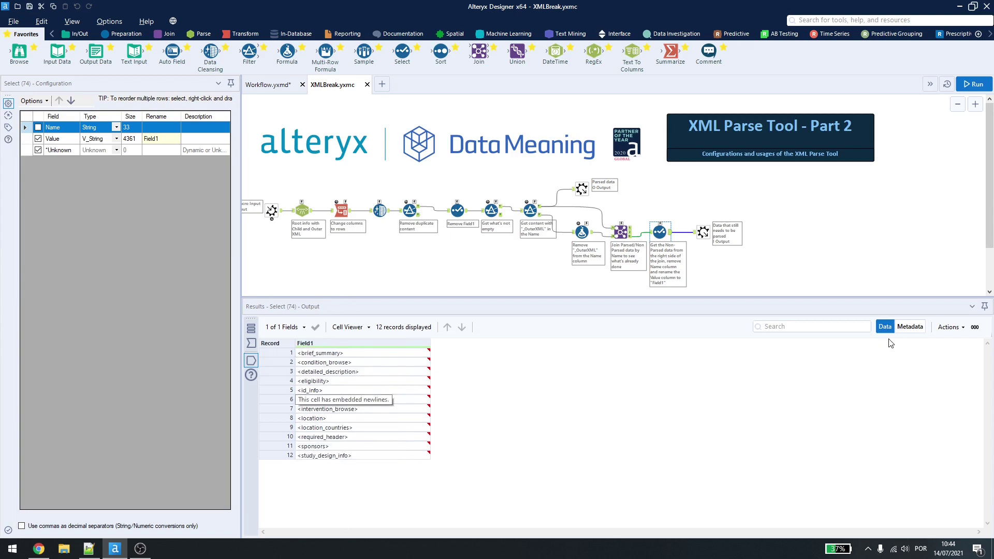
pyautogui.click(910, 327)
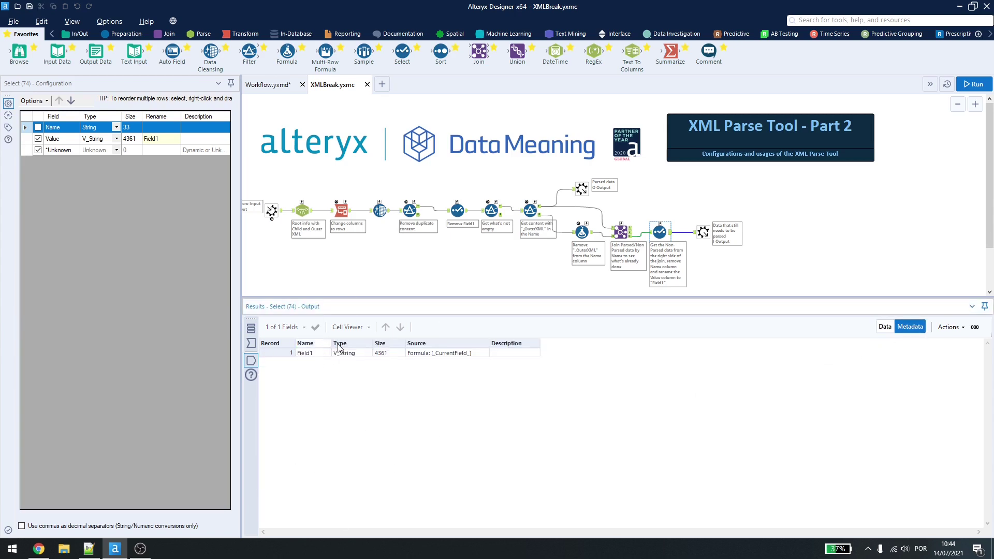
# Return to data view and check both macro outputs, ending on the 16 parsed Name/Value rows
pyautogui.click(885, 326)
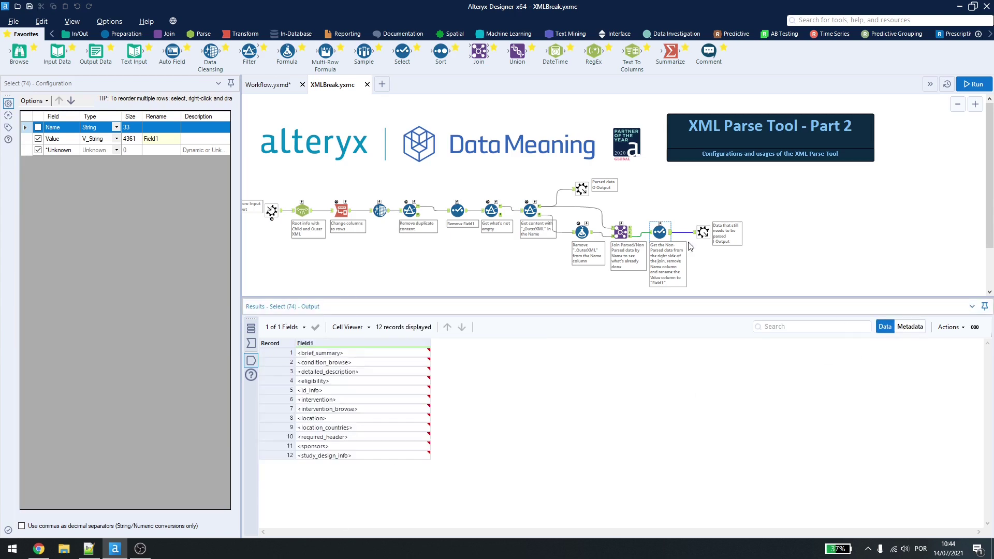
pyautogui.click(704, 234)
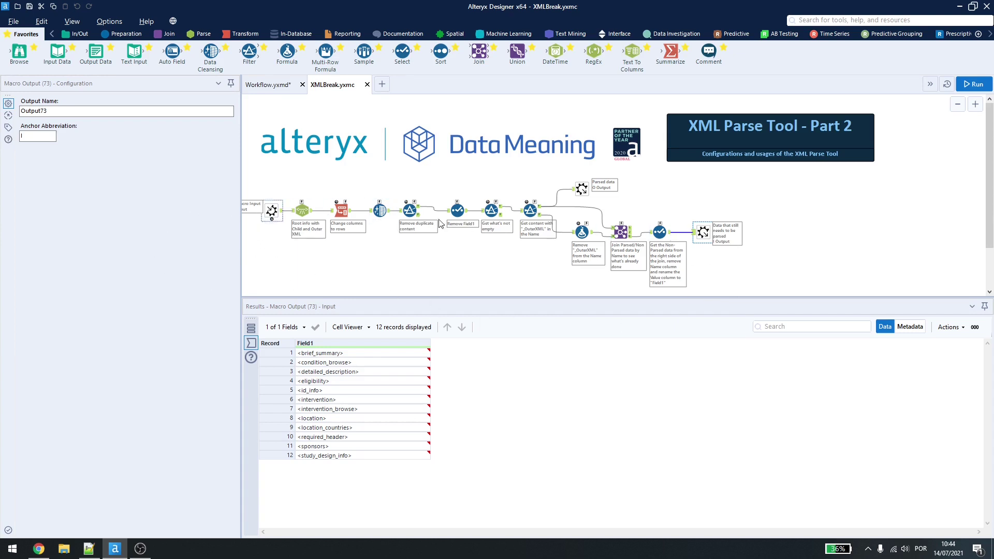
pyautogui.click(583, 190)
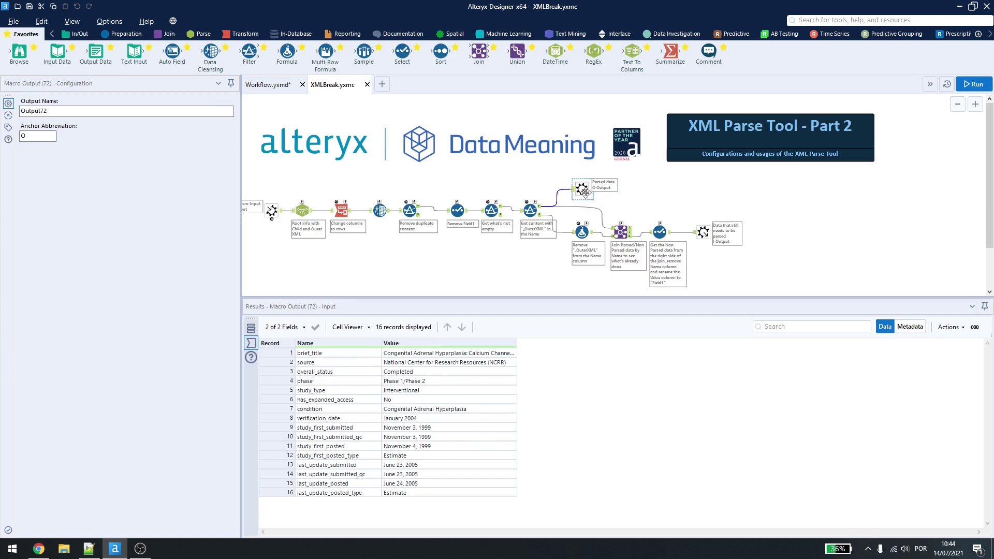
# Confirm in Workflow Configuration that the workflow type is Iterative Macro
pyautogui.click(413, 262)
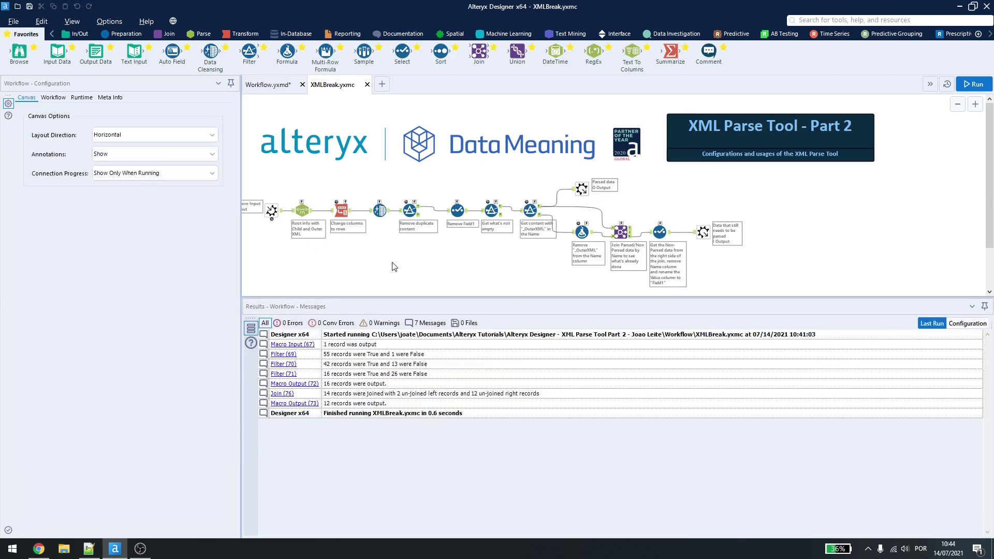
pyautogui.click(54, 98)
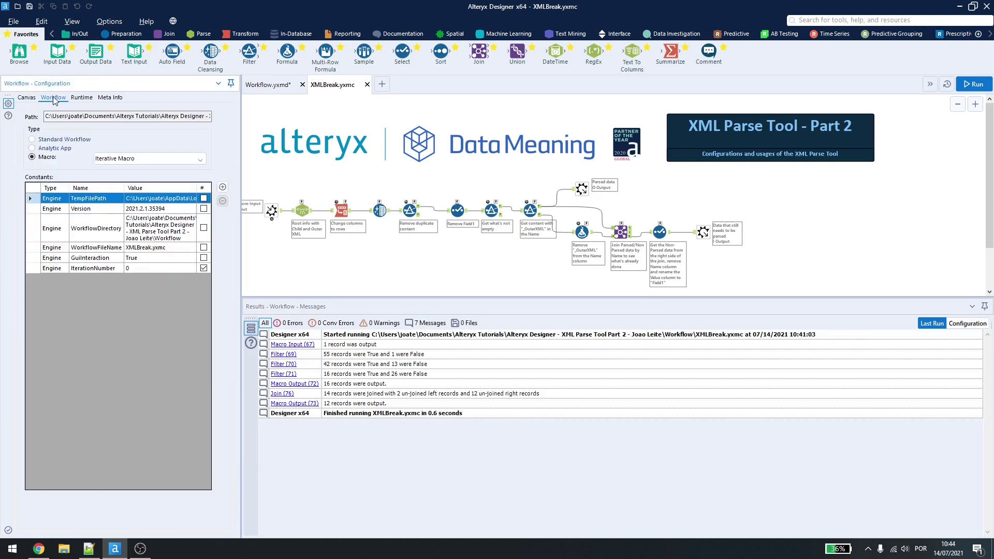
pyautogui.click(34, 158)
pyautogui.click(139, 161)
pyautogui.click(145, 163)
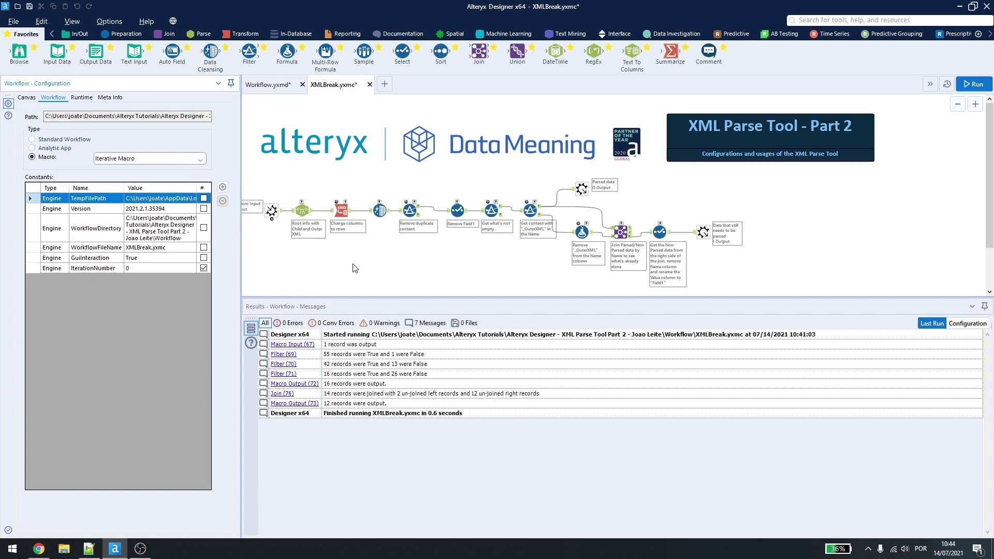
pyautogui.click(354, 268)
# In the Interface Designer's iteration properties, confirm Input33 as the iteration input
pyautogui.click(109, 21)
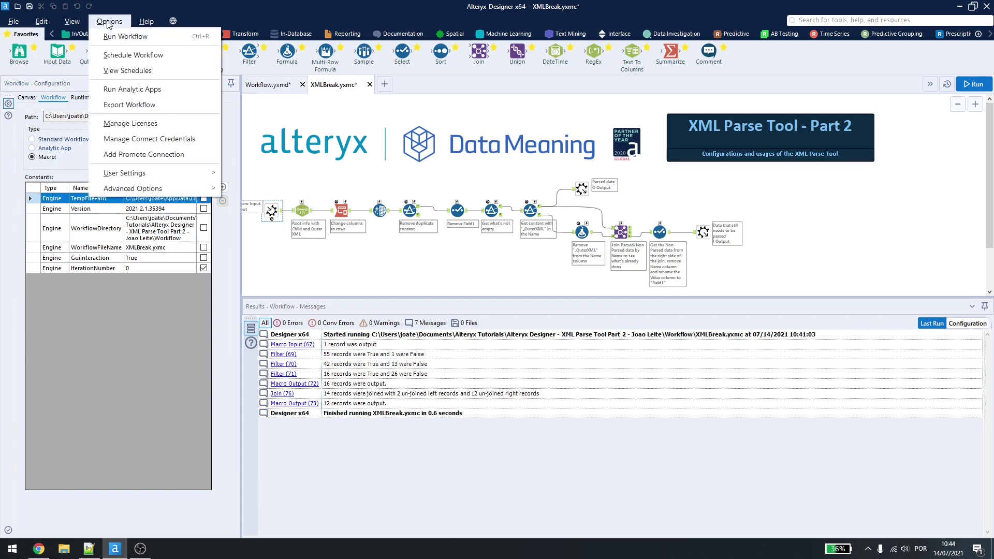
pyautogui.moveTo(72, 21)
pyautogui.click(101, 99)
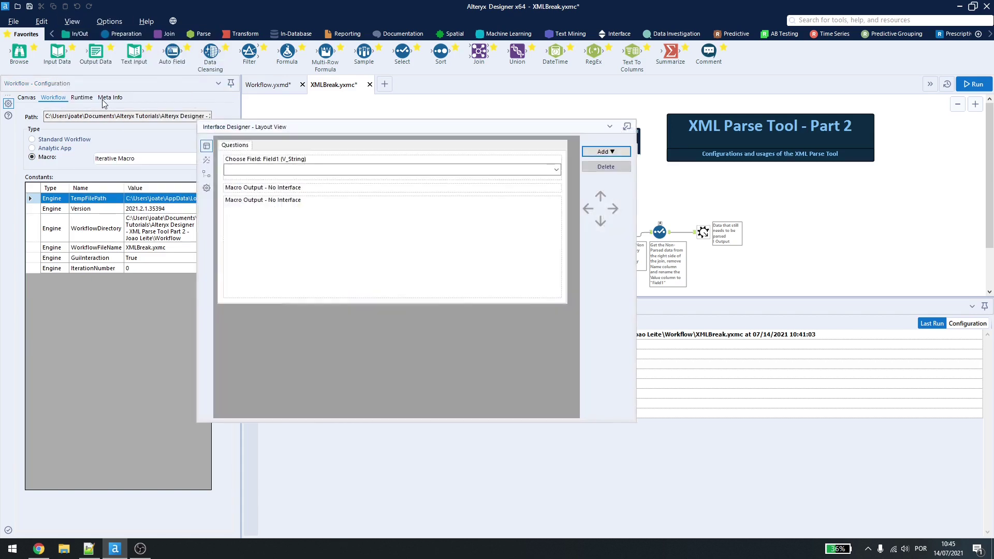
pyautogui.click(206, 190)
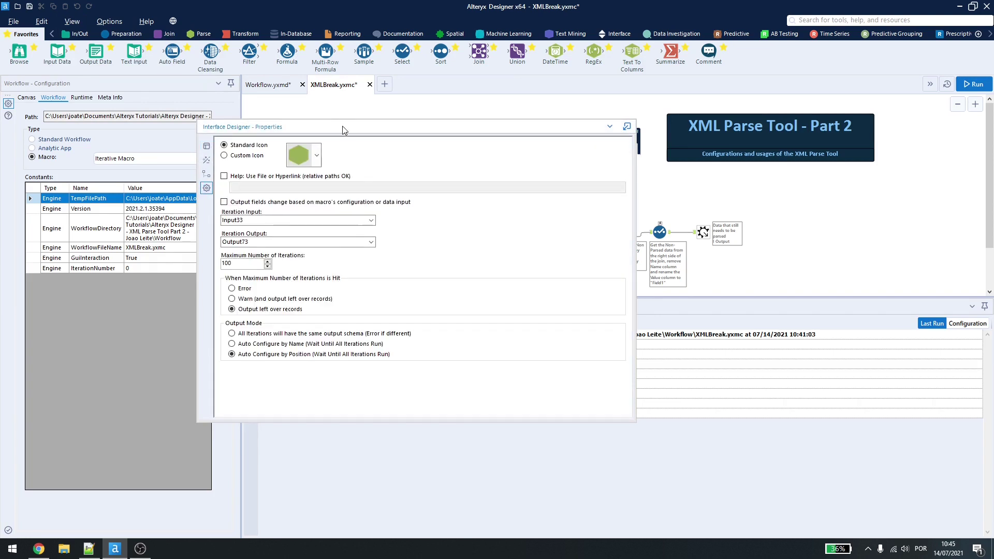
pyautogui.click(272, 218)
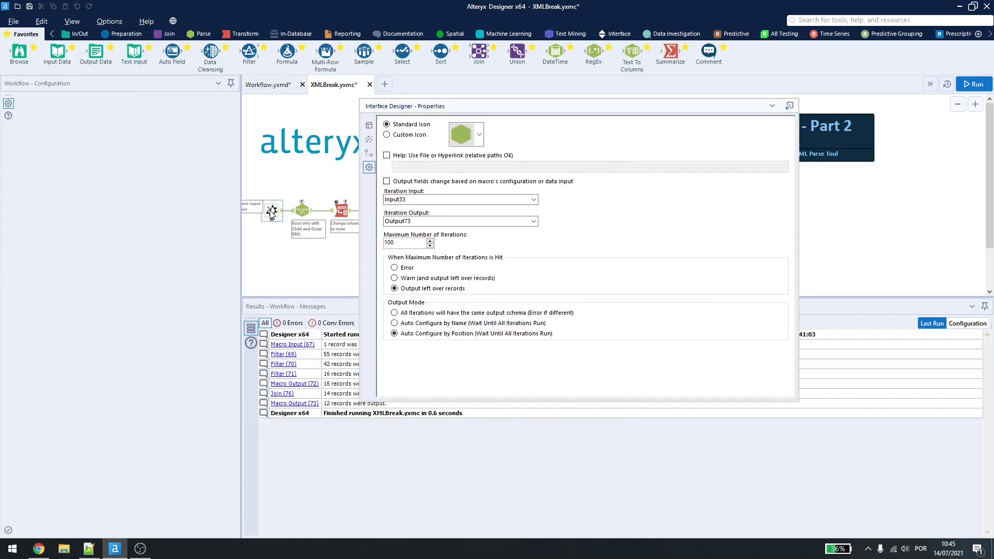
pyautogui.click(417, 199)
pyautogui.click(533, 201)
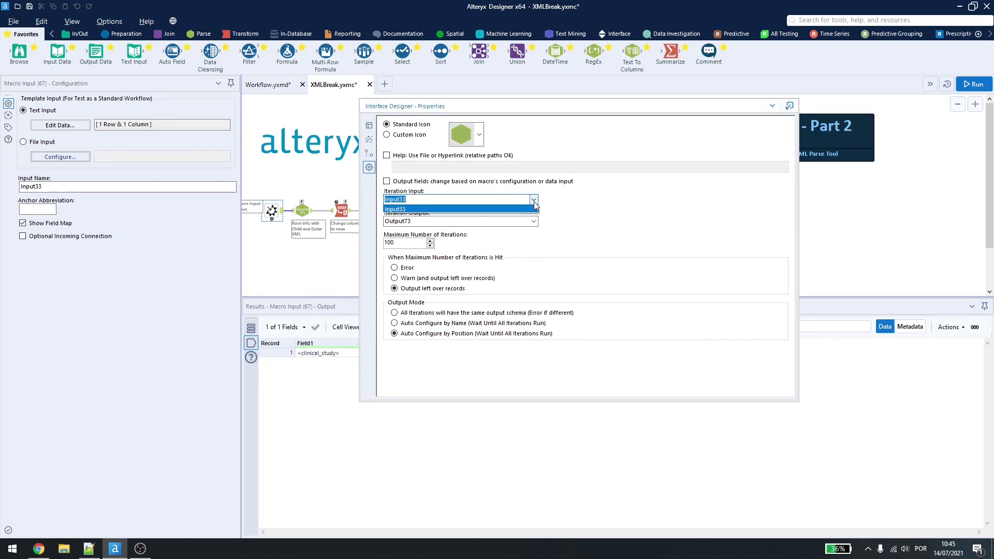
pyautogui.click(476, 210)
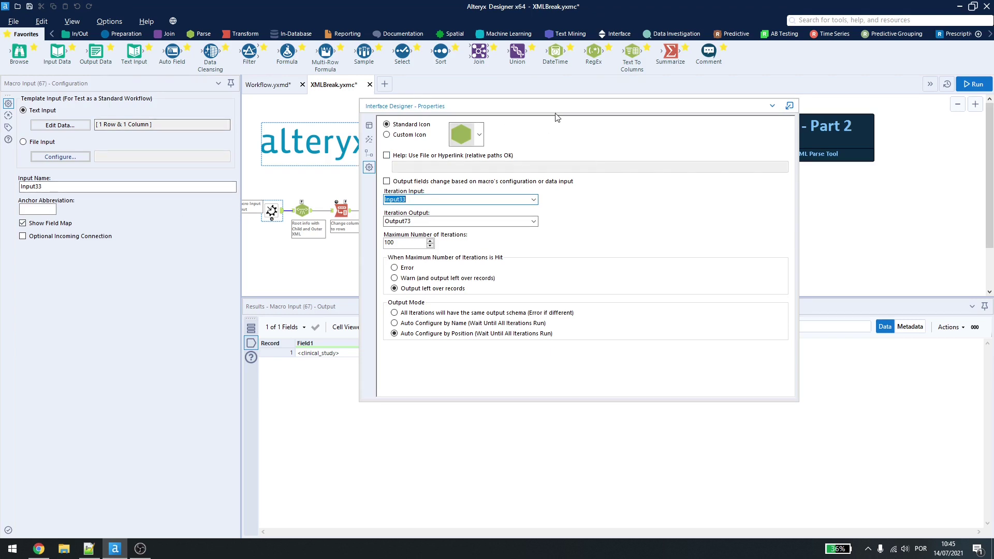
pyautogui.moveTo(556, 114); pyautogui.dragTo(412, 136)
# Confirm Output73 as the iteration output with a maximum of 100 iterations
pyautogui.click(703, 231)
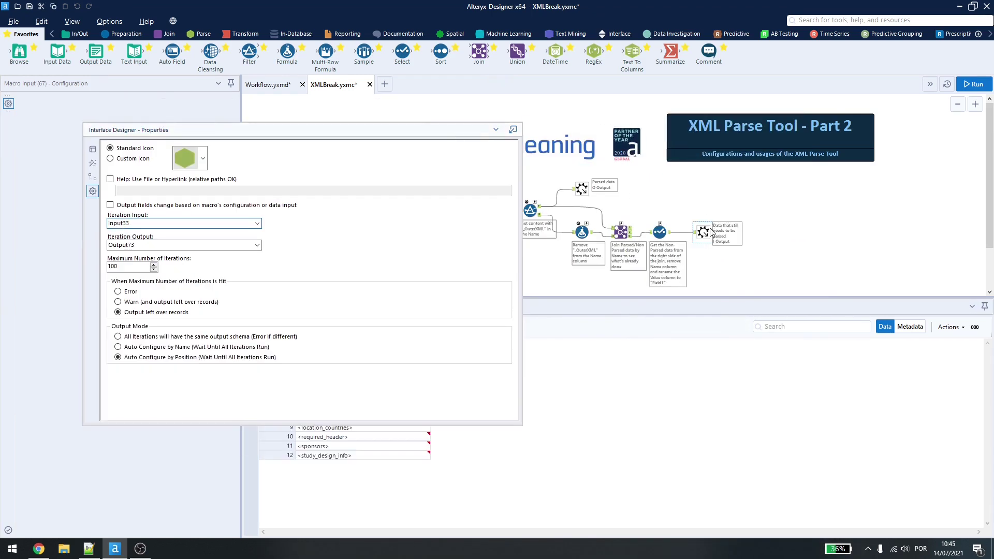
pyautogui.click(140, 245)
pyautogui.click(260, 247)
pyautogui.click(189, 267)
pyautogui.moveTo(413, 138); pyautogui.dragTo(566, 144)
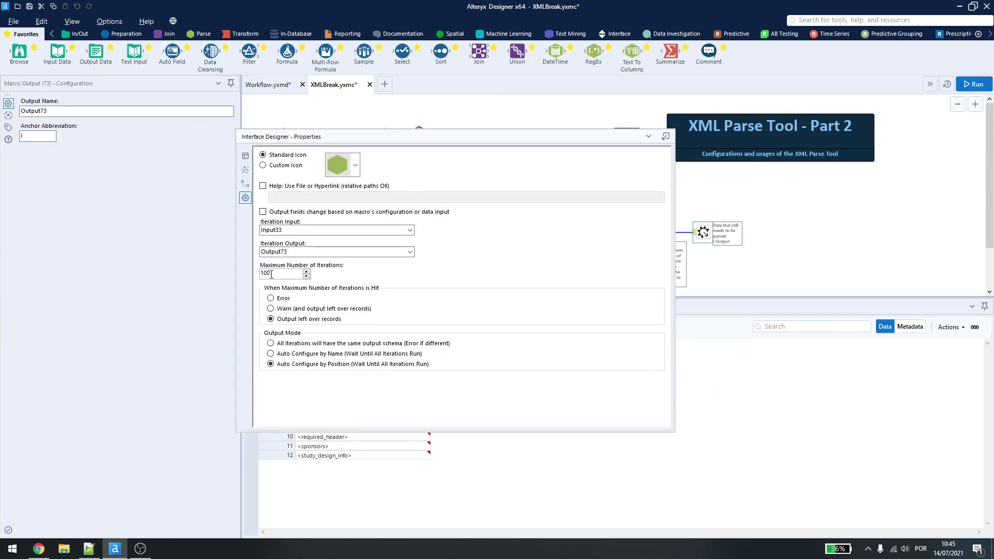
pyautogui.moveTo(275, 274); pyautogui.dragTo(260, 273)
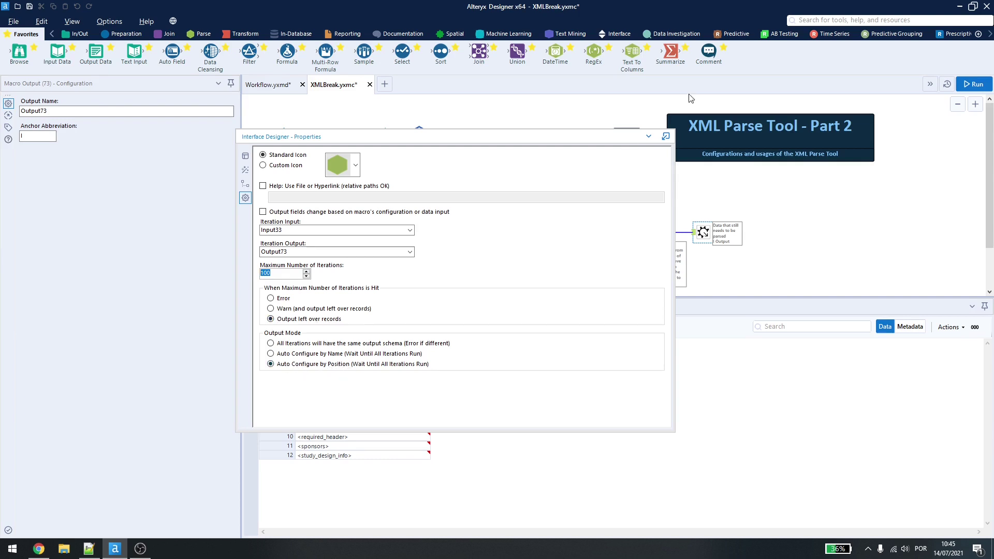
pyautogui.click(649, 137)
# Check the Output72, Input33 and Output73 tools' names and records, then view the run messages
pyautogui.click(673, 176)
pyautogui.click(582, 189)
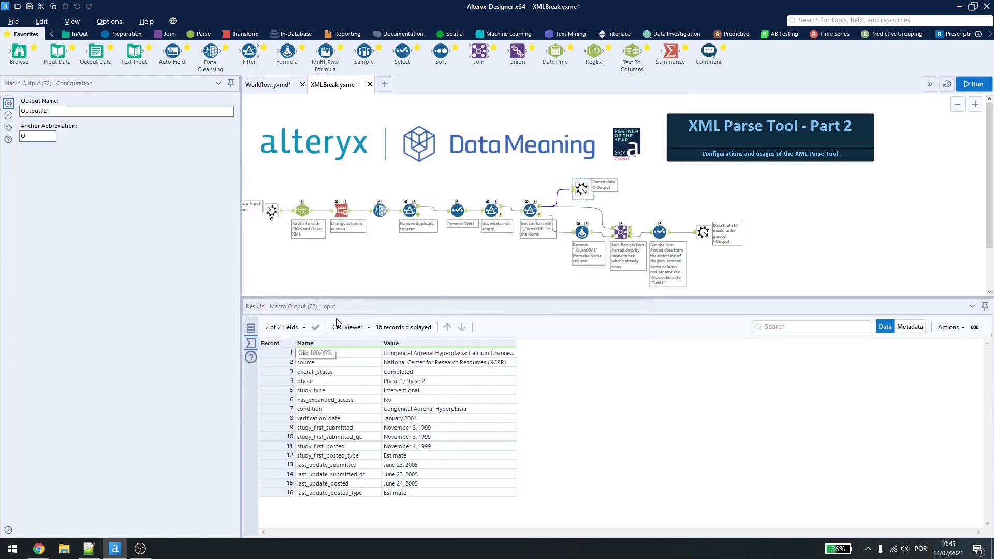
pyautogui.click(272, 210)
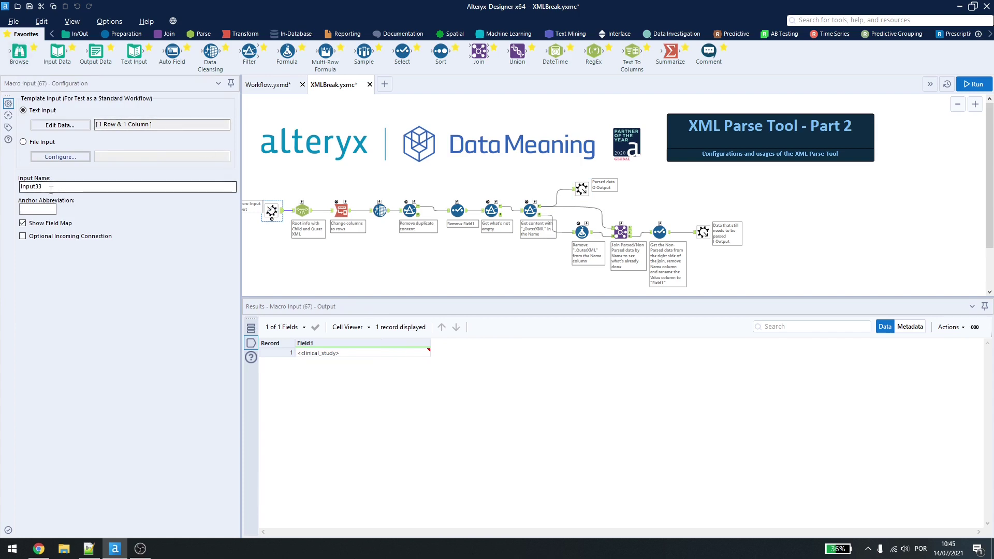
pyautogui.doubleClick(31, 186)
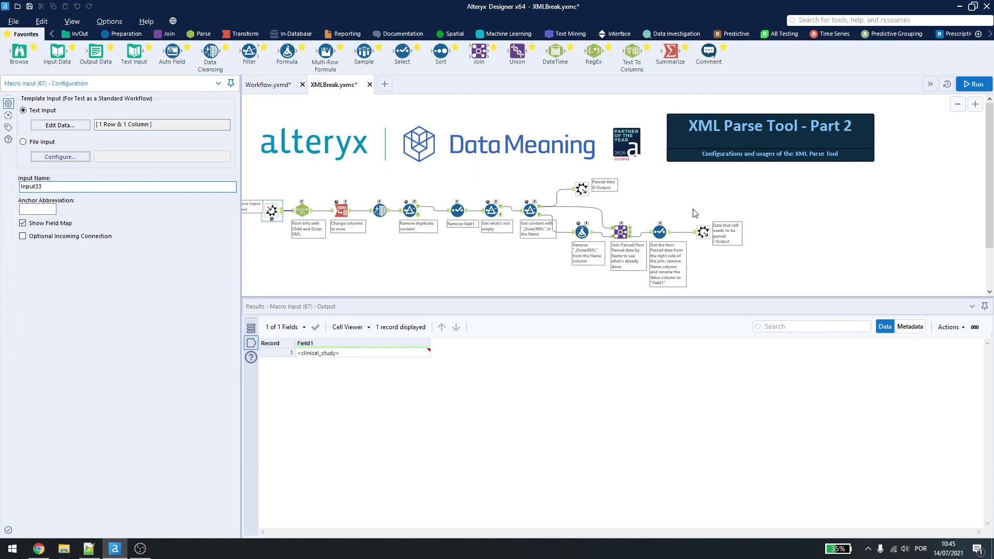
pyautogui.click(703, 232)
pyautogui.doubleClick(54, 112)
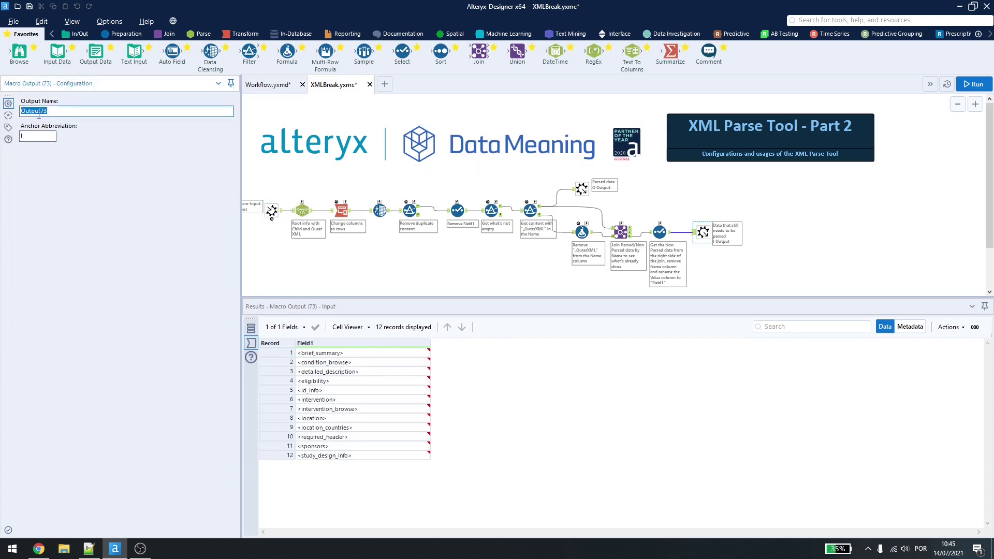
pyautogui.click(373, 166)
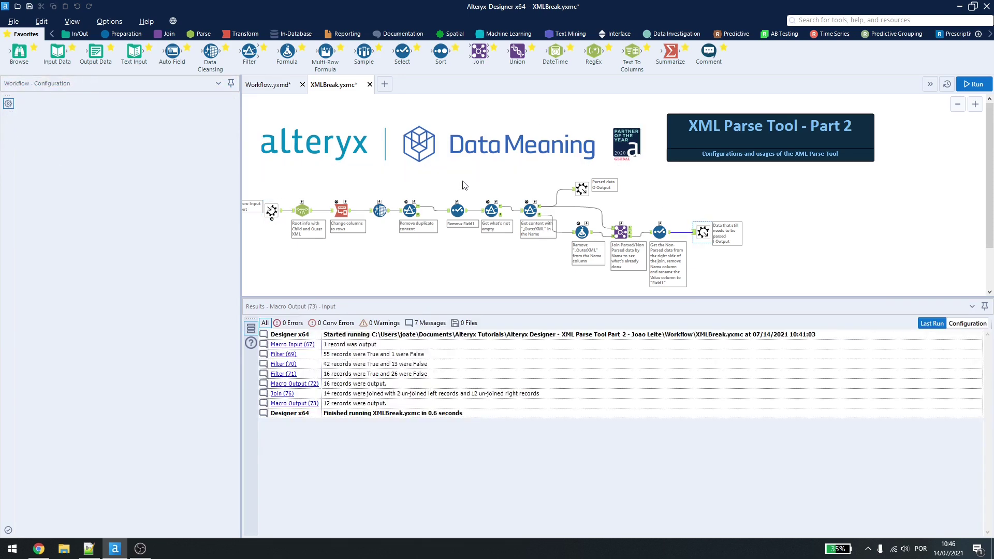
# Close the XMLBreak macro without saving, reopen it from the macro tool, then return to the main workflow
pyautogui.click(370, 85)
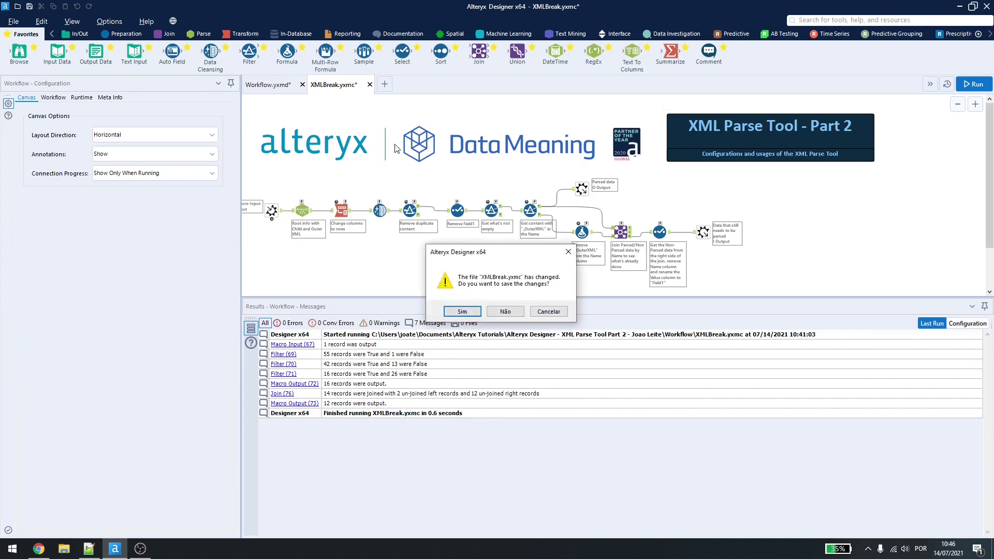
pyautogui.click(505, 311)
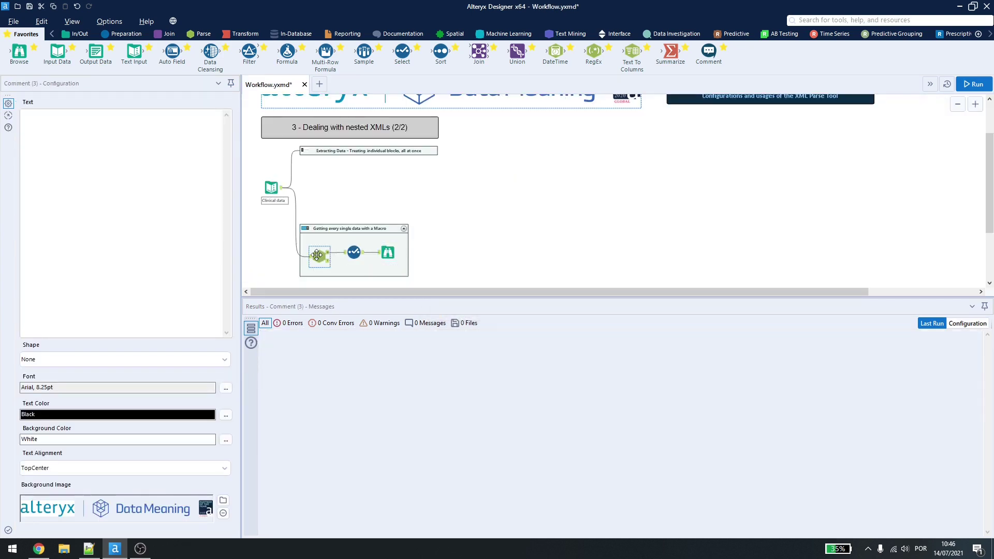
pyautogui.scroll(-1, 359, 122)
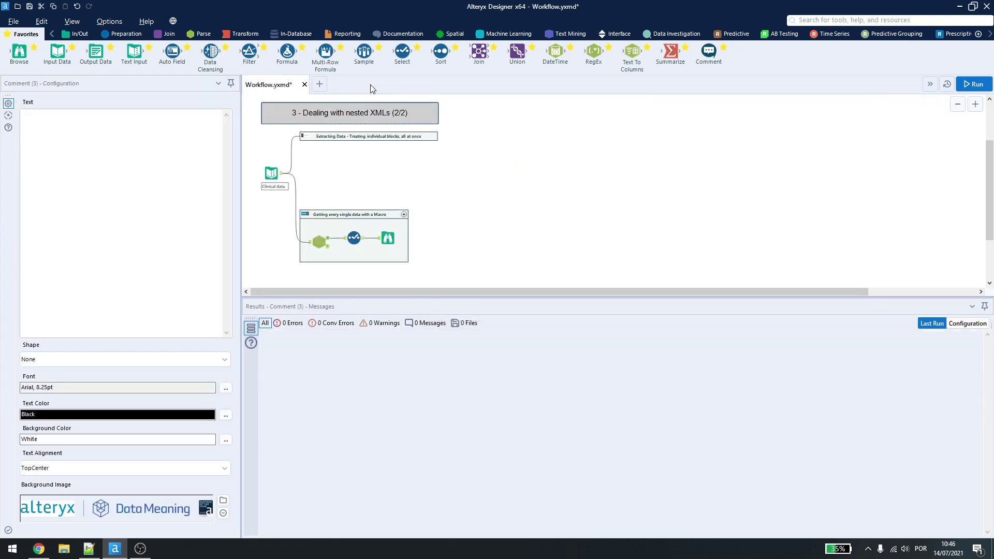
pyautogui.click(319, 242)
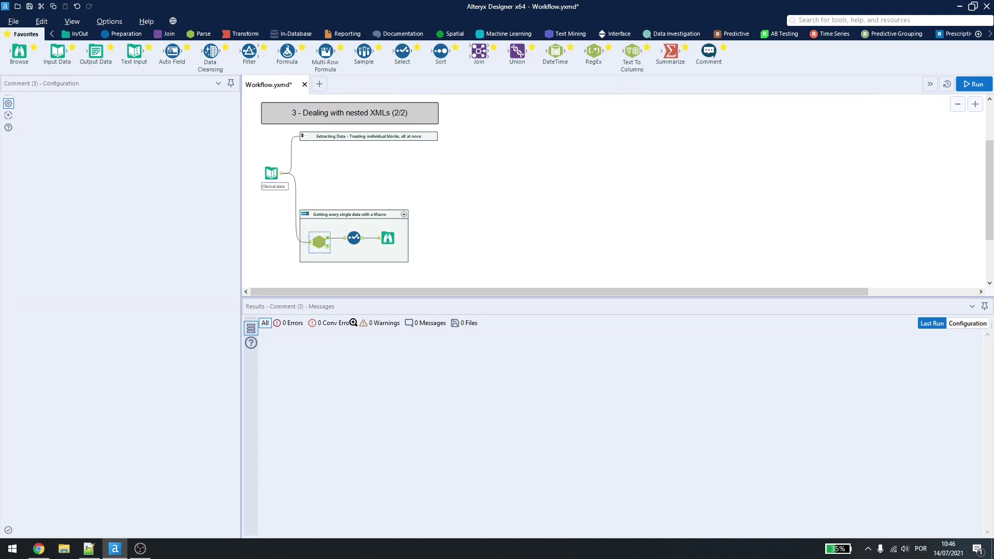
pyautogui.rightClick(317, 238)
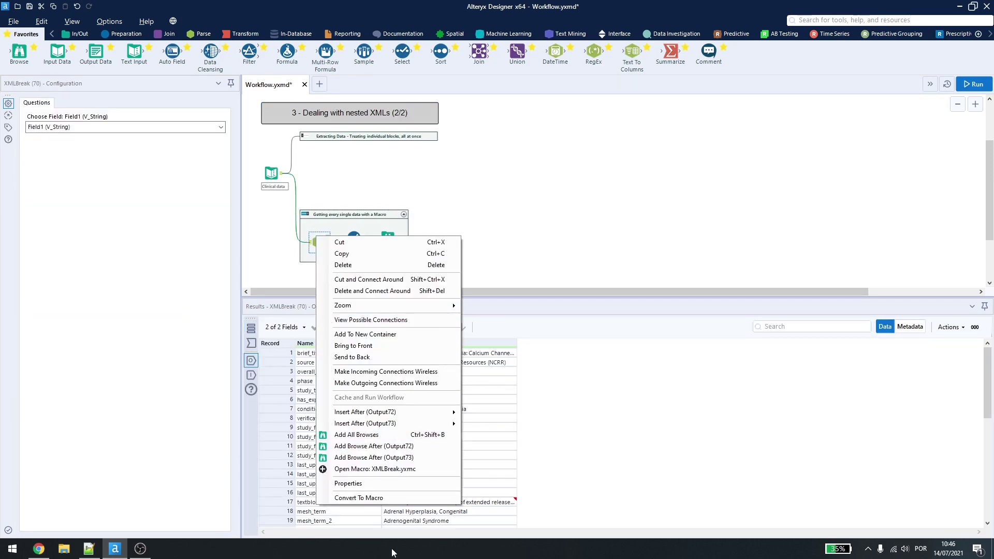
pyautogui.click(370, 470)
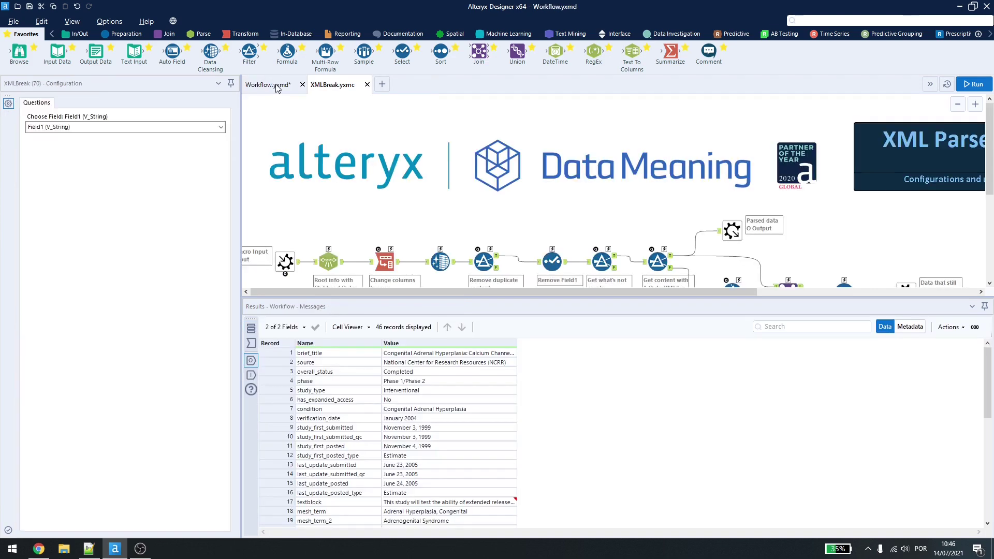
pyautogui.click(269, 84)
# Run the workflow and view the 46 parsed Name/Value records
pyautogui.rightClick(454, 178)
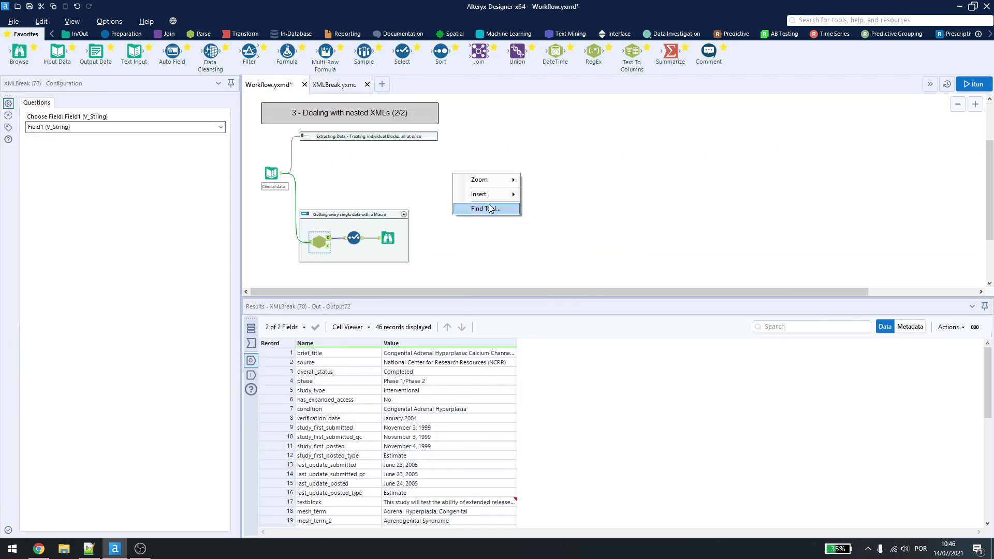
pyautogui.moveTo(489, 196)
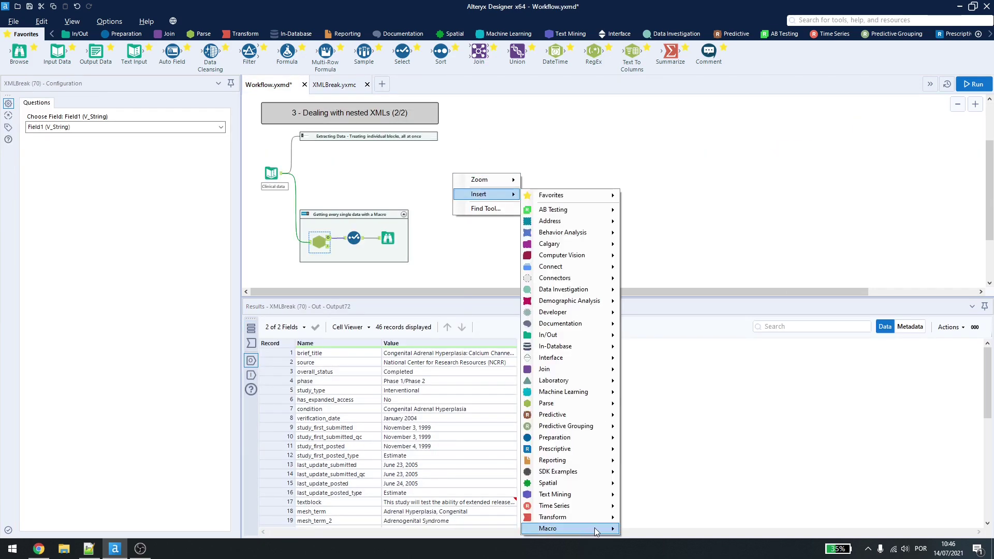
pyautogui.moveTo(595, 529)
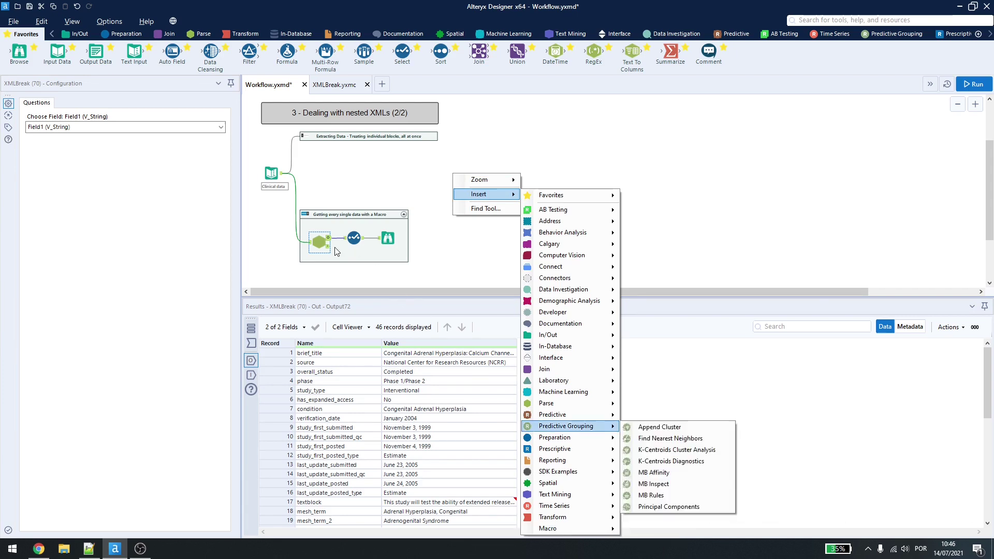
pyautogui.click(751, 243)
pyautogui.click(974, 84)
pyautogui.scroll(3, 863, 159)
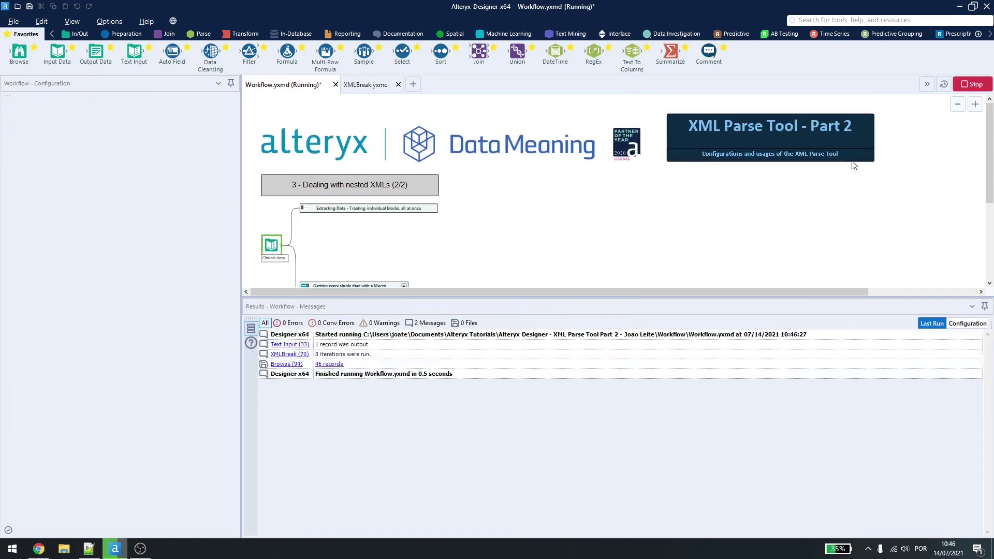
pyautogui.scroll(-1, 734, 133)
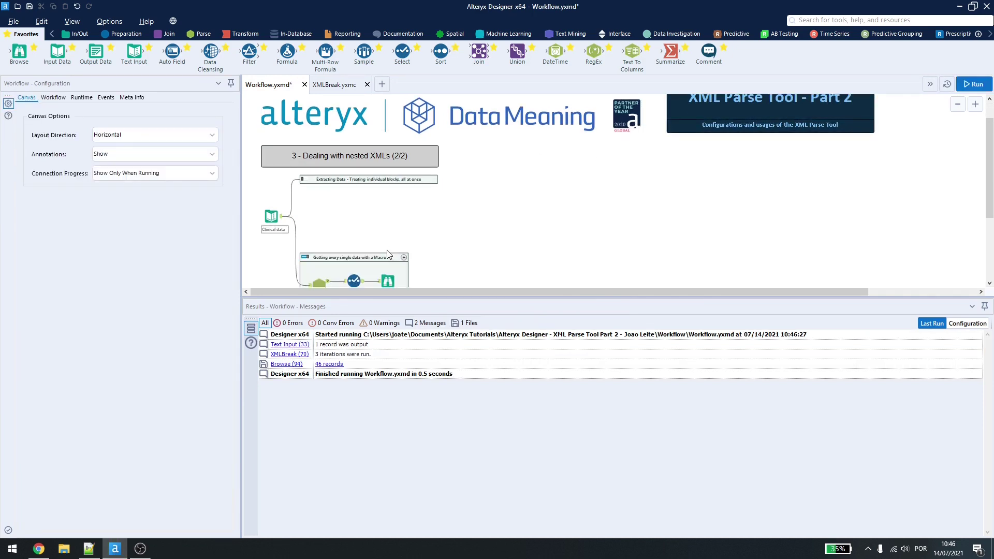
pyautogui.scroll(-1, 389, 255)
pyautogui.click(388, 267)
# Check the run messages, then place an XML Parse tool from the Parse tools onto the canvas
pyautogui.scroll(3, 537, 189)
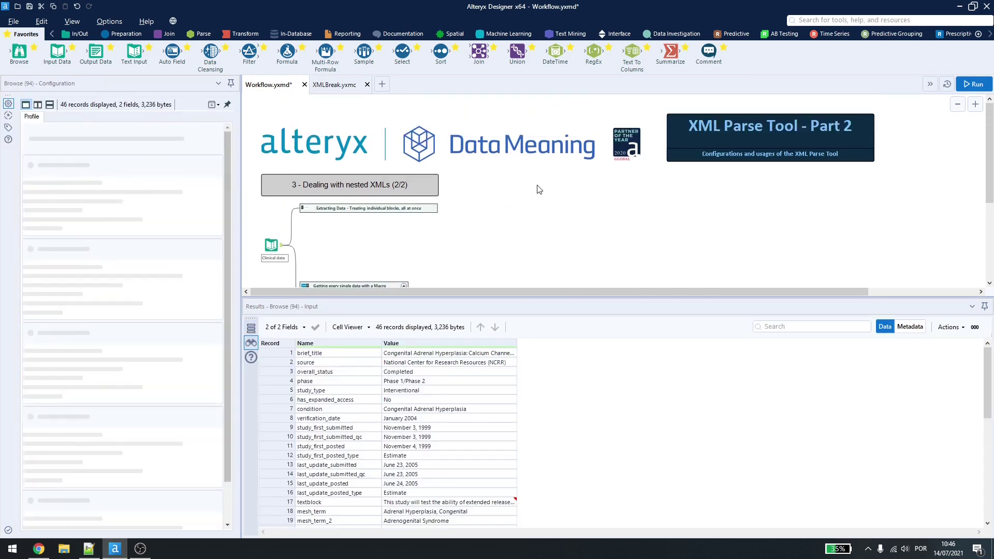
pyautogui.click(537, 188)
pyautogui.scroll(-1, 357, 261)
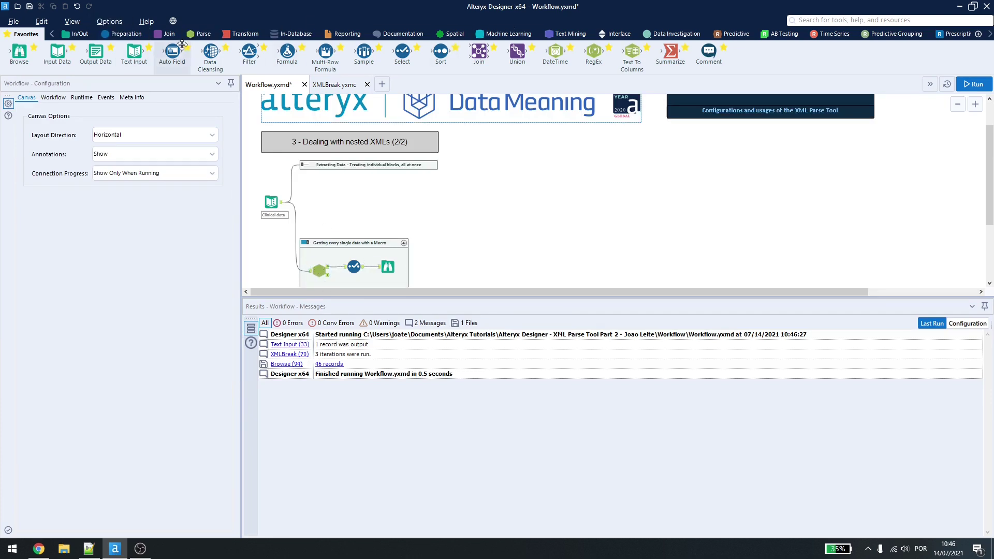
pyautogui.click(200, 34)
pyautogui.moveTo(134, 51); pyautogui.dragTo(500, 193)
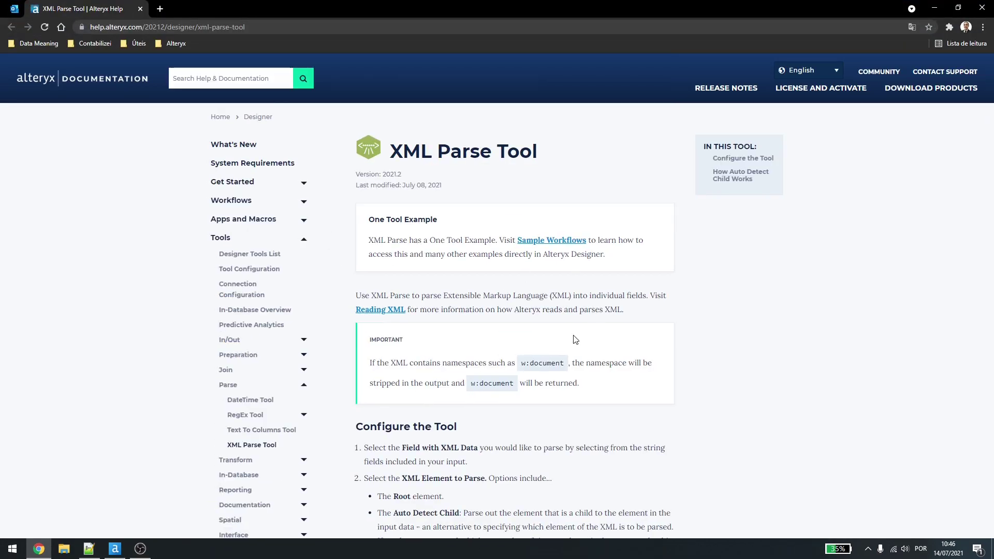
# Go from the XML Parse Tool help page to the Reading XML article and read the Child Element Name examples
pyautogui.scroll(-15, 386, 321)
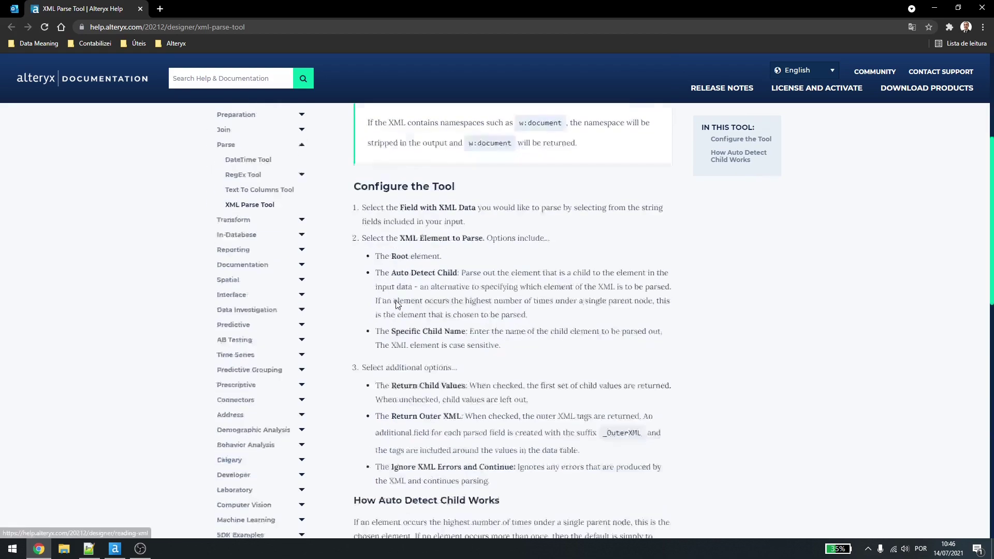
pyautogui.scroll(15, 401, 288)
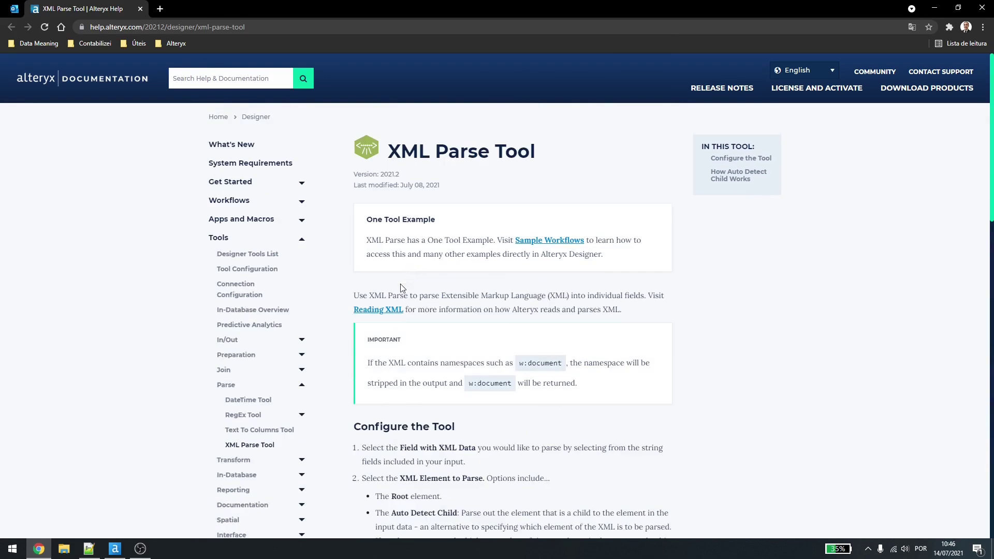
pyautogui.click(382, 310)
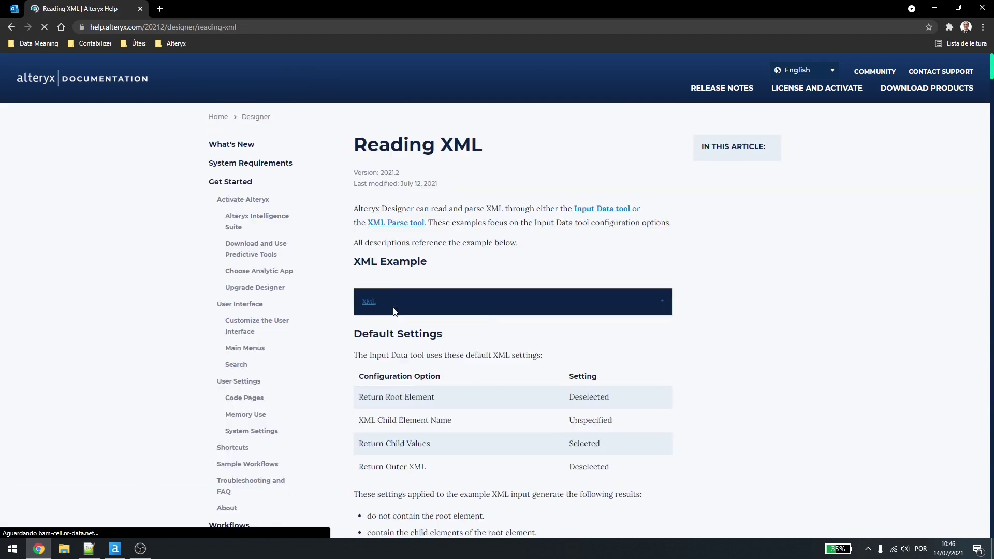
pyautogui.scroll(-15, 385, 281)
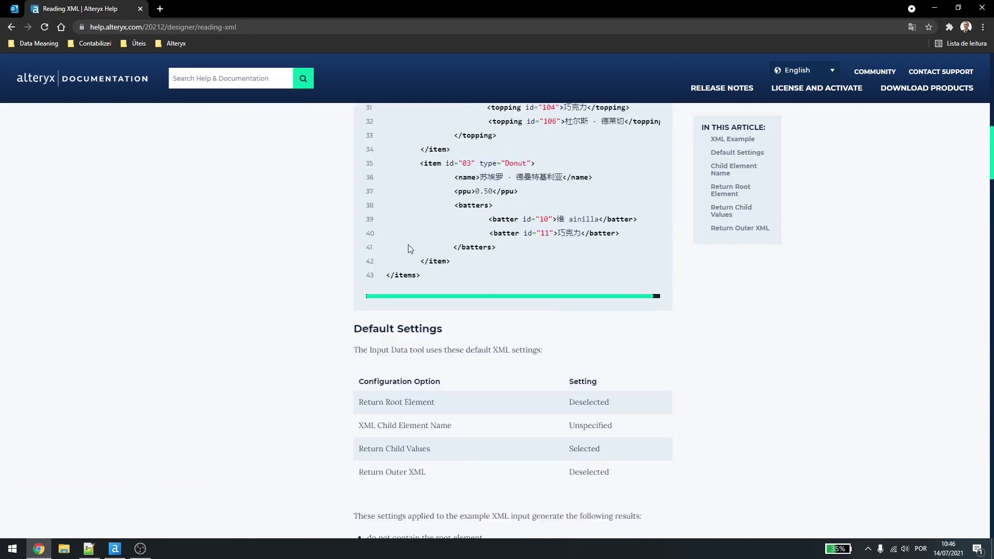
pyautogui.scroll(1, 382, 280)
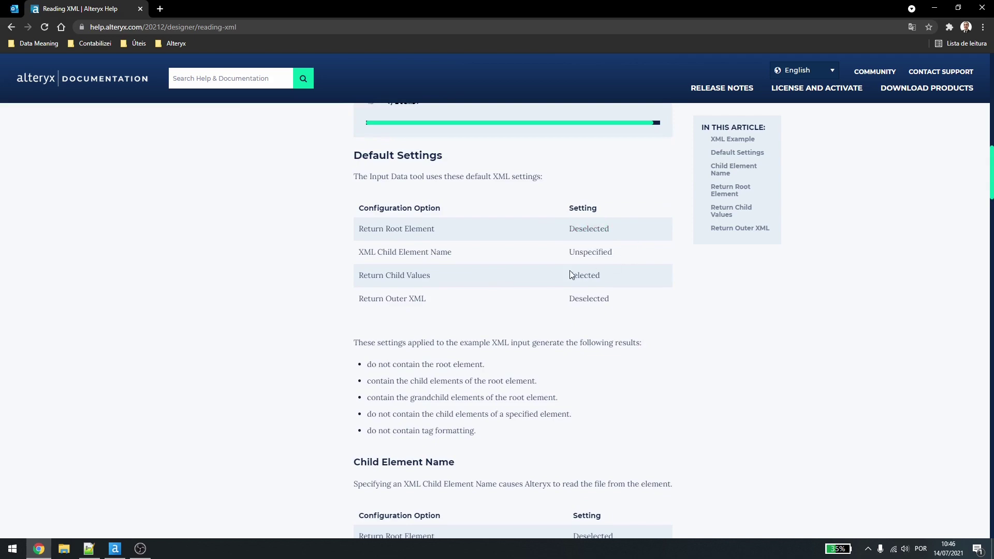
pyautogui.scroll(-14, 453, 272)
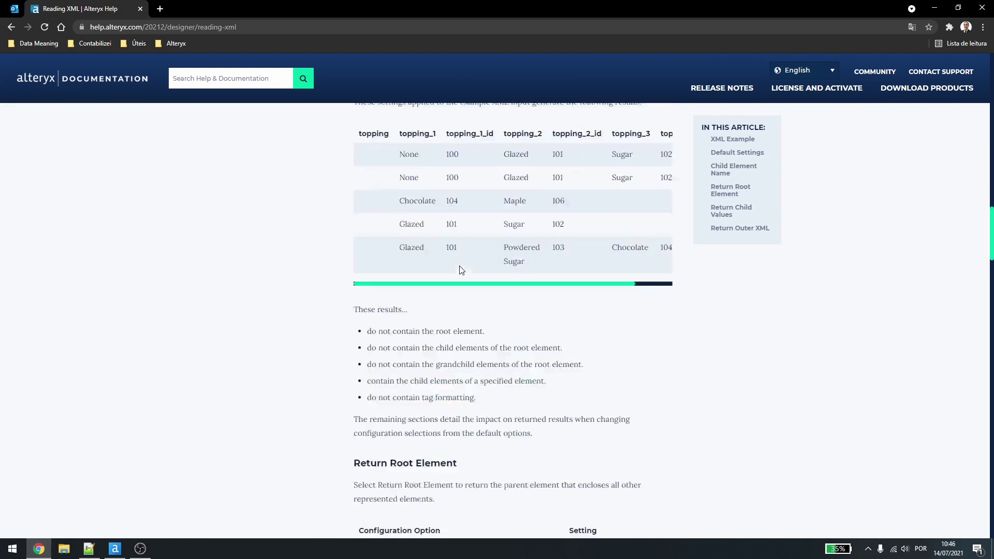
pyautogui.scroll(-15, 467, 232)
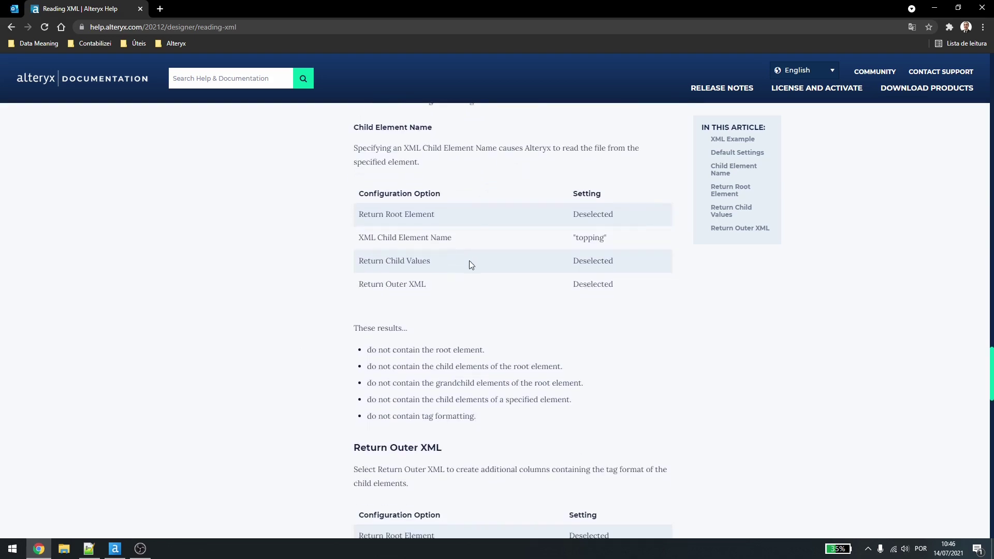
pyautogui.scroll(-3, 477, 326)
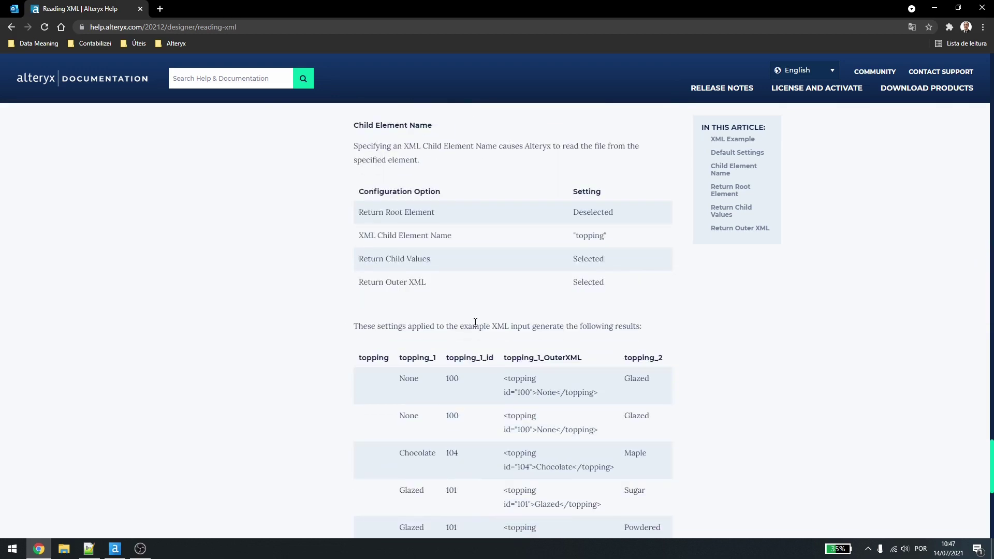
# Switch back to the Designer workflow, deselect the new XML Parse tool, and rerun with Ctrl+R
pyautogui.hotkey('alt', 'Tab')
pyautogui.click(708, 211)
pyautogui.hotkey('ctrl', 'r')
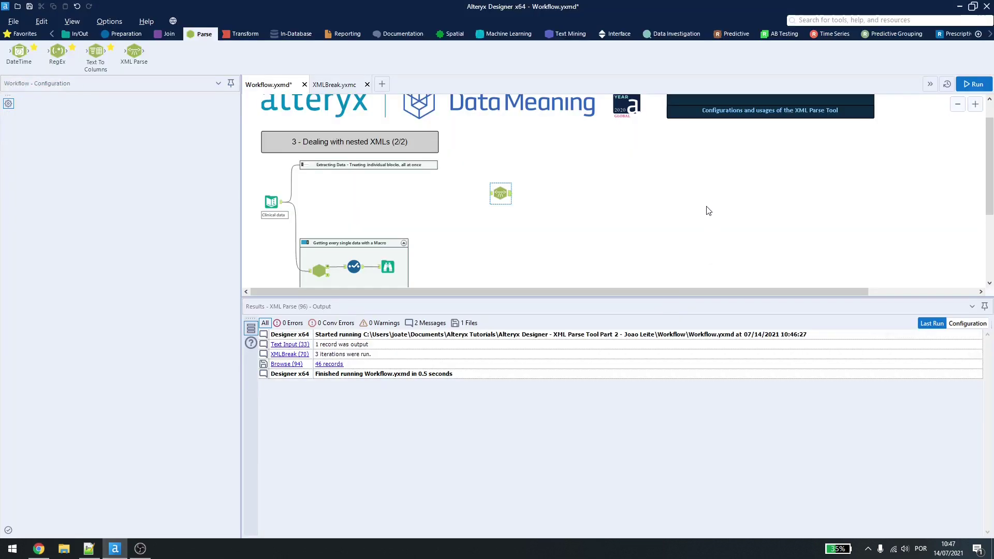